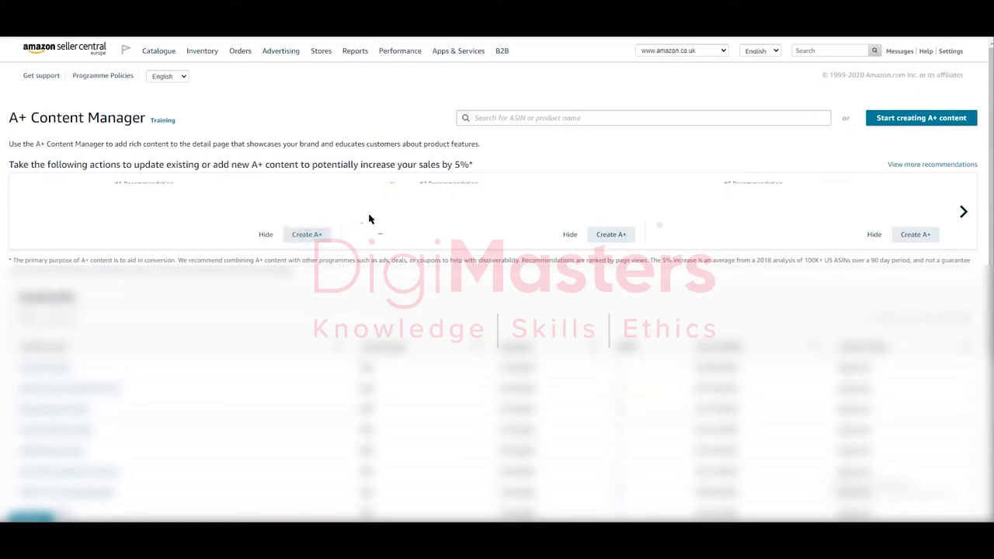
pyautogui.moveTo(472, 164); pyautogui.dragTo(352, 168)
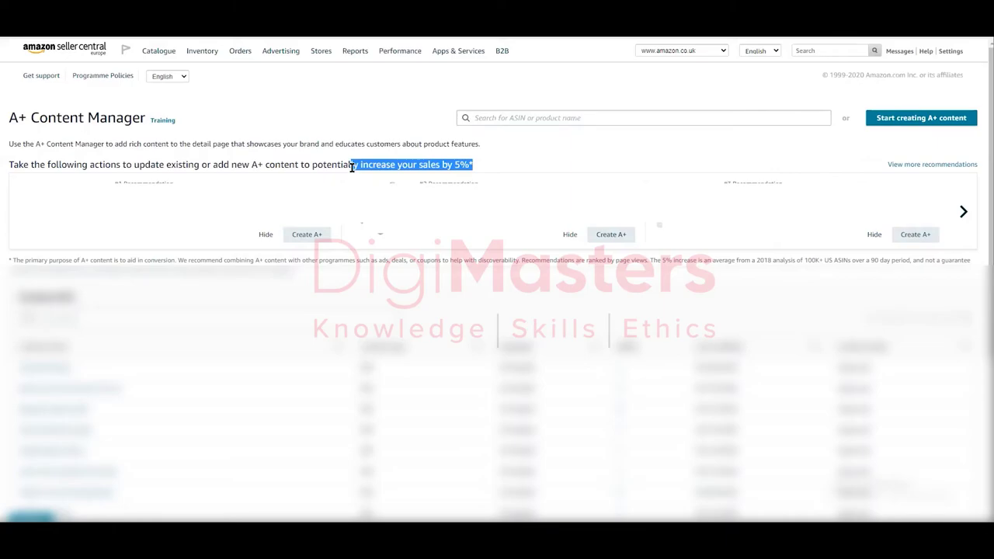
pyautogui.click(352, 167)
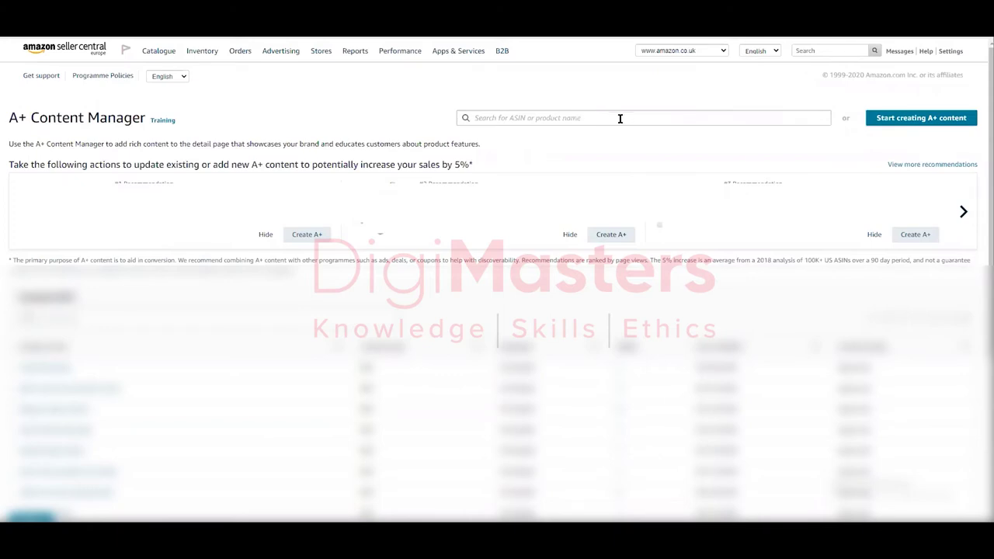
# Step: Start creating new A+ content and open the selection of modules to add
pyautogui.click(920, 123)
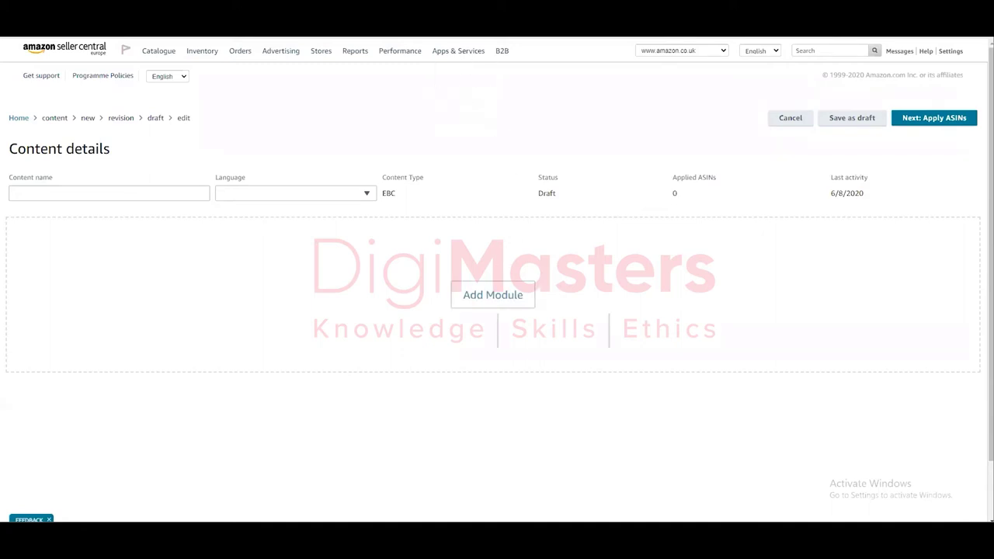
pyautogui.click(478, 294)
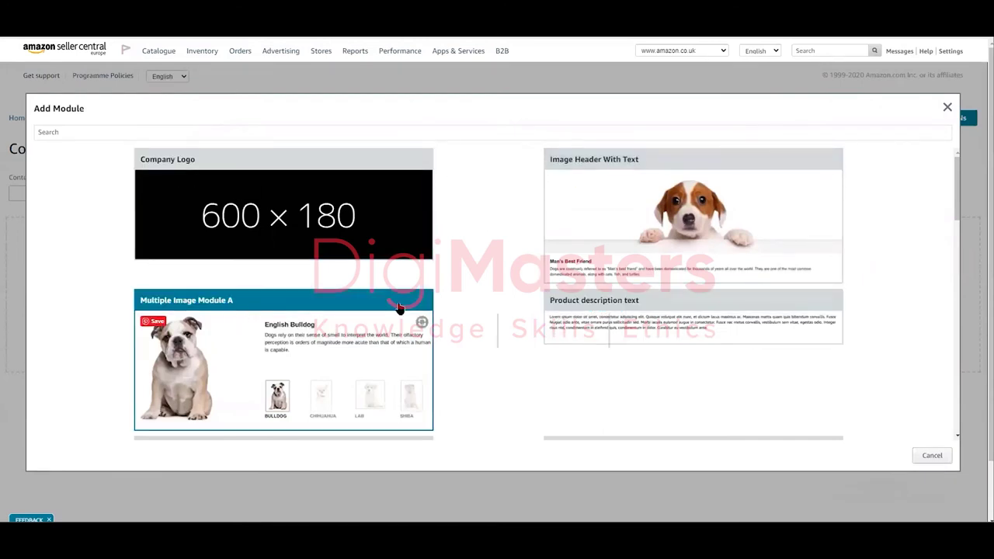
pyautogui.scroll(-3, 499, 283)
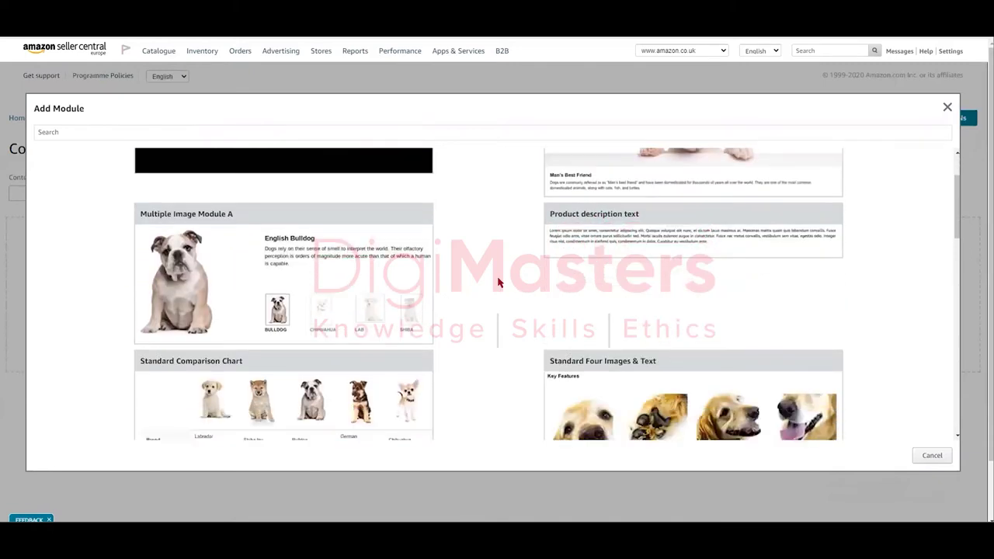
pyautogui.scroll(3, 499, 282)
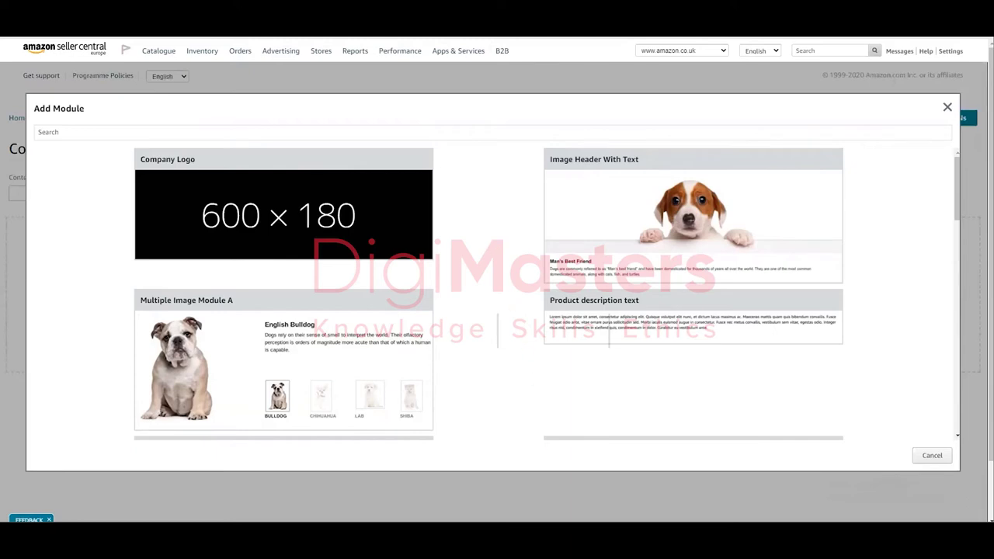
# Step: Switch to the Word document and highlight the line "Module: Image header with text" under the A+ content heading
pyautogui.click(536, 491)
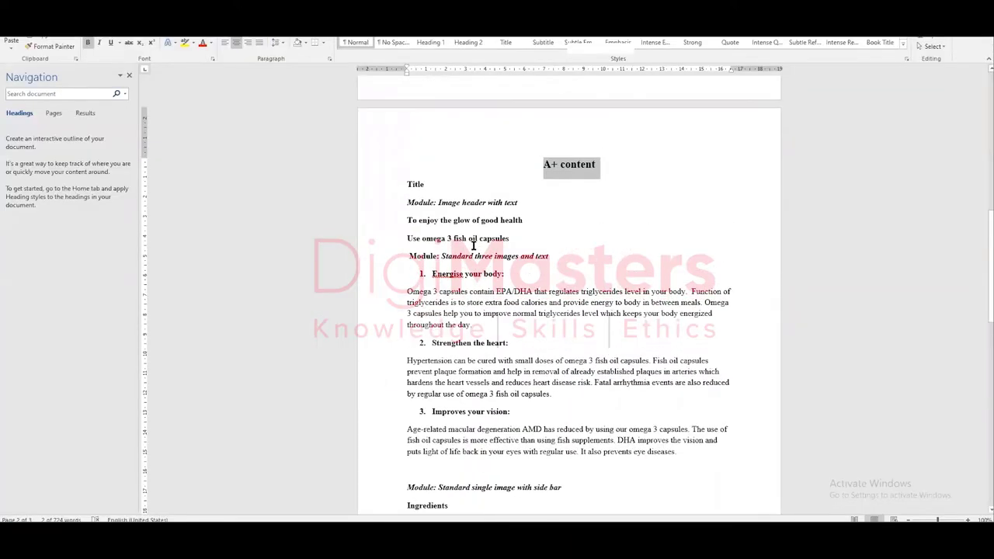
pyautogui.click(571, 225)
pyautogui.moveTo(405, 203); pyautogui.dragTo(522, 210)
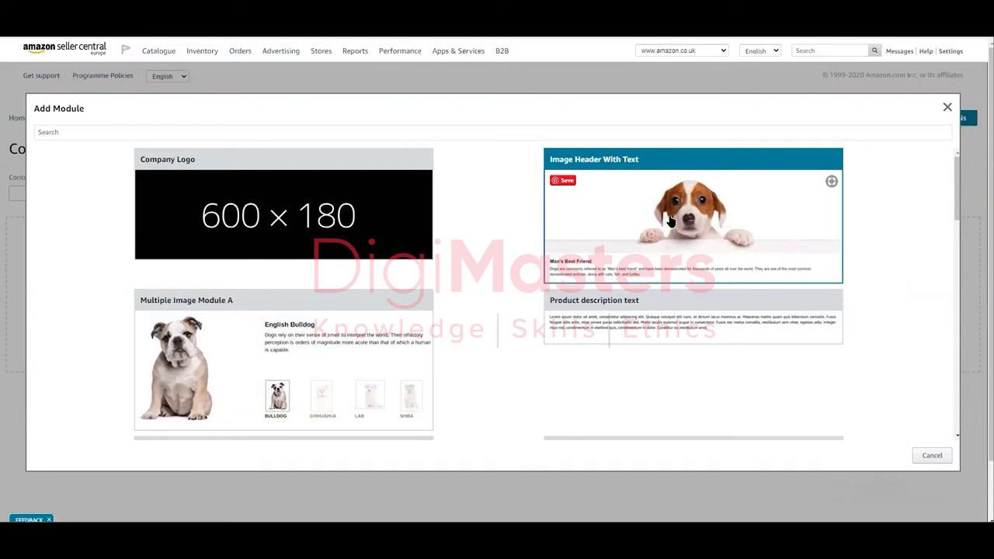
# Step: Return to Seller Central, review the available modules, and add the Image Header With Text module to the content draft
pyautogui.scroll(-3, 670, 221)
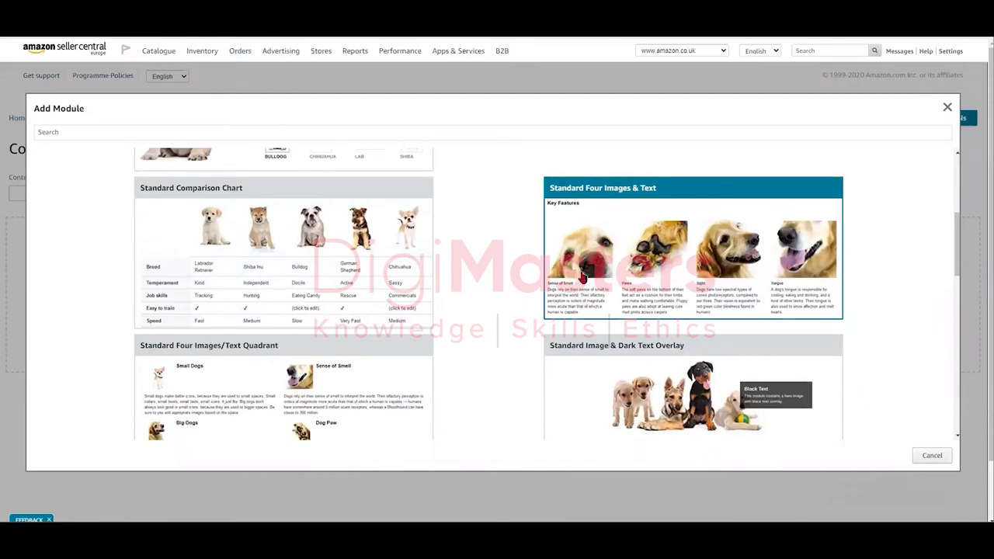
pyautogui.scroll(-1, 583, 277)
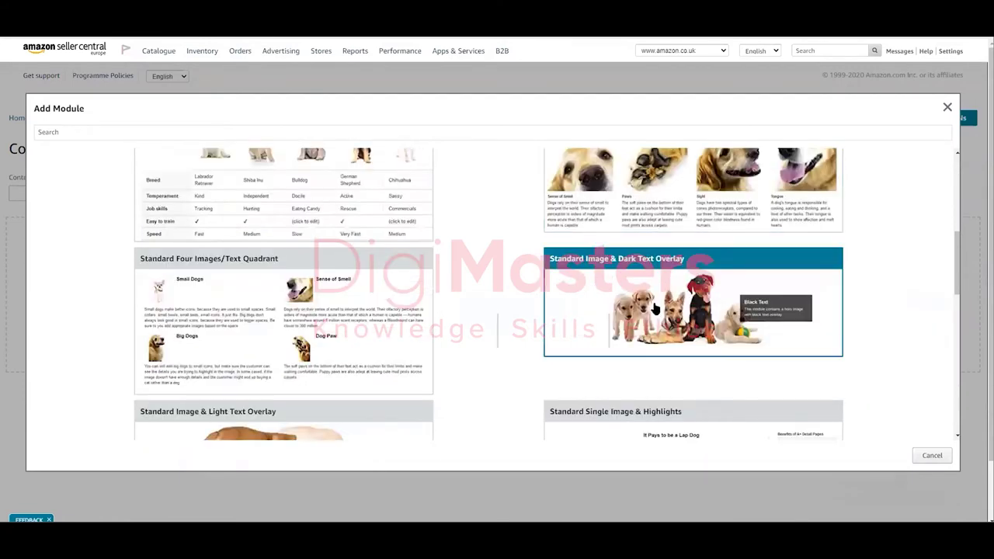
pyautogui.scroll(-3, 654, 309)
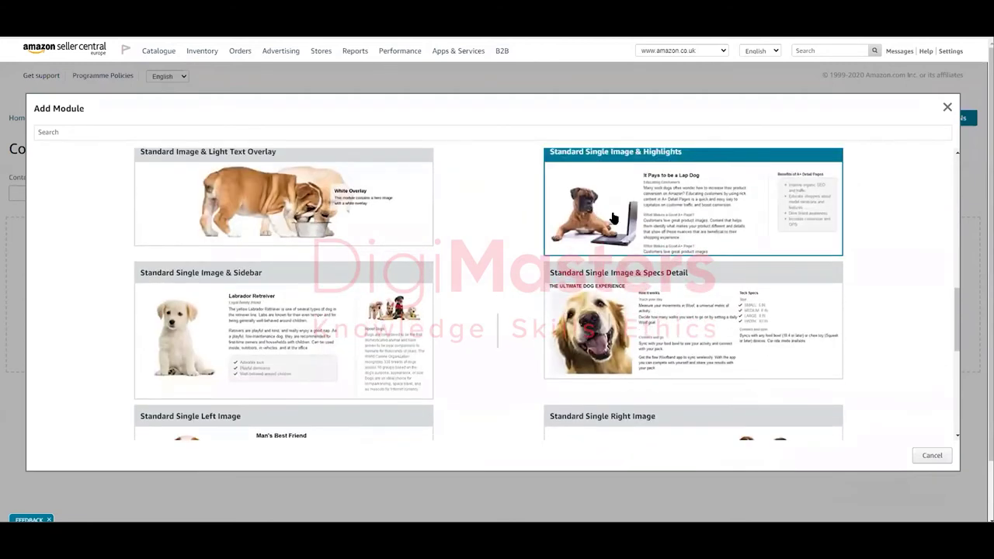
pyautogui.scroll(-5, 267, 332)
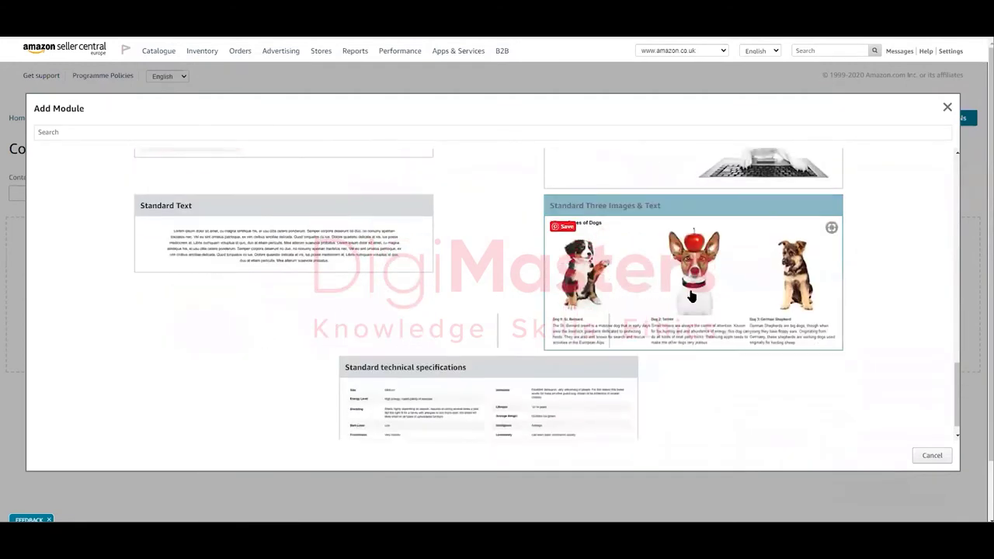
pyautogui.scroll(10, 691, 296)
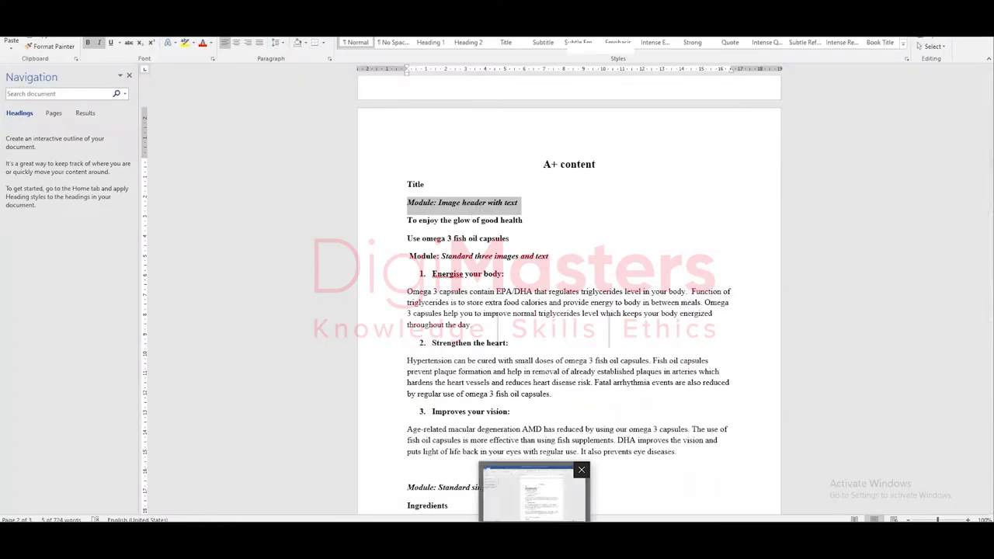
pyautogui.click(536, 490)
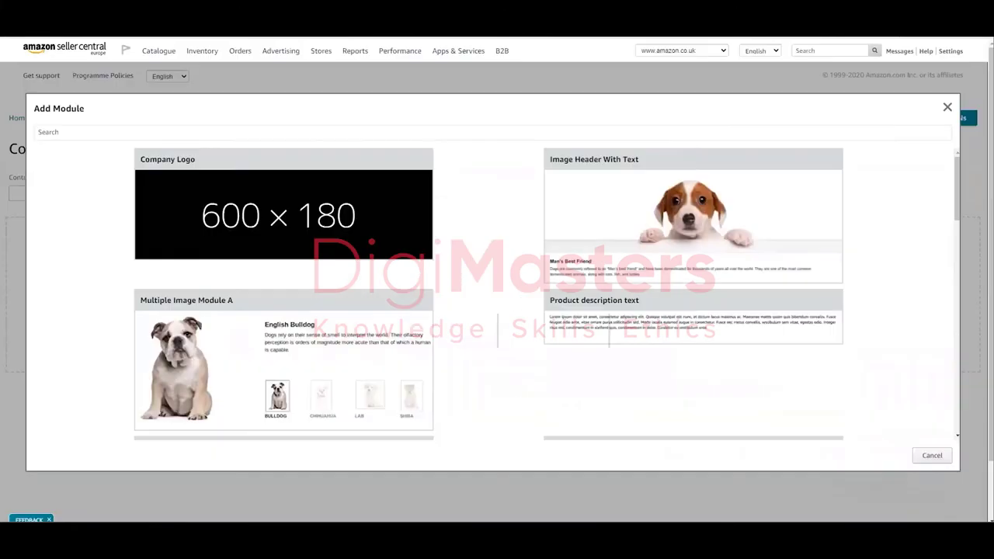
pyautogui.click(656, 222)
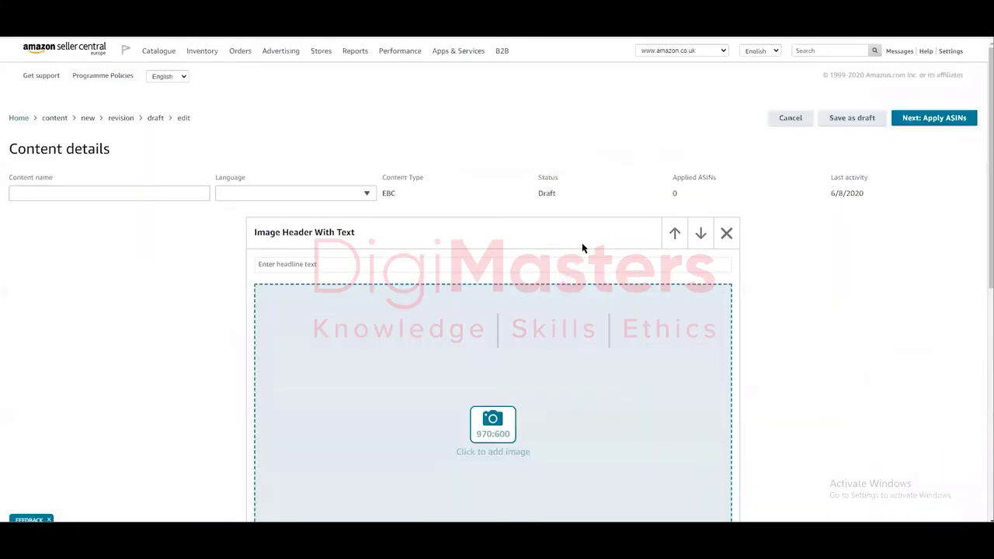
pyautogui.scroll(-3, 524, 264)
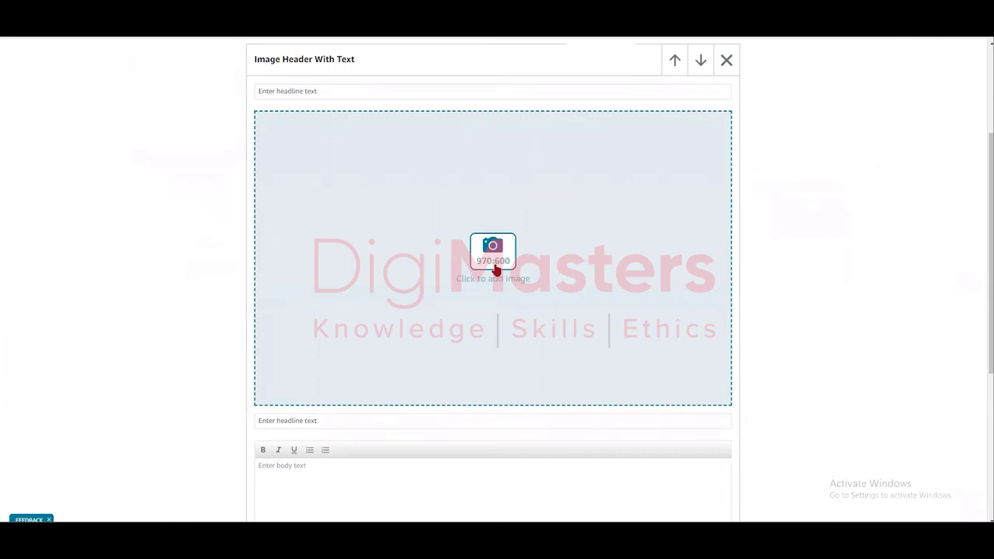
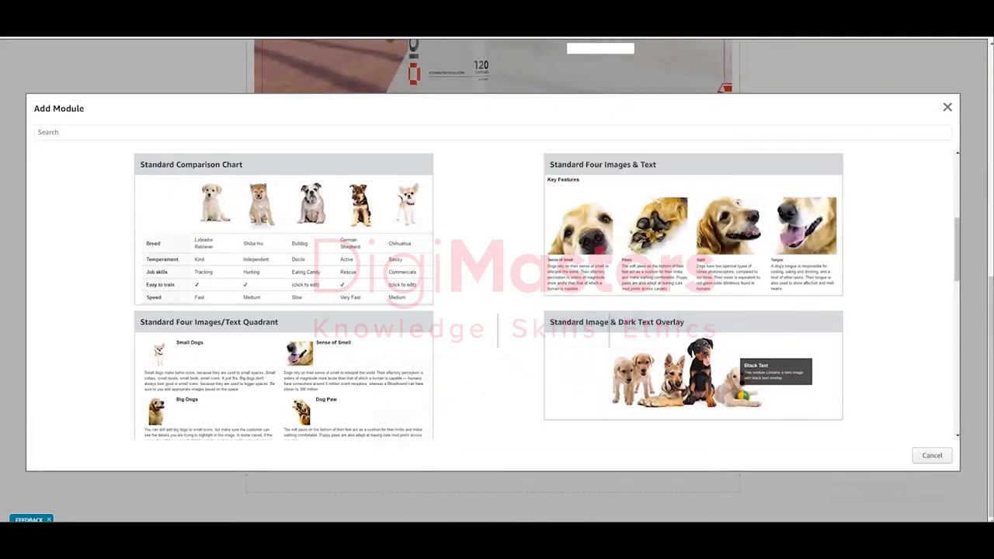
# Step: Add the Standard Four Images & Text module below the image header module
pyautogui.moveTo(711, 540)
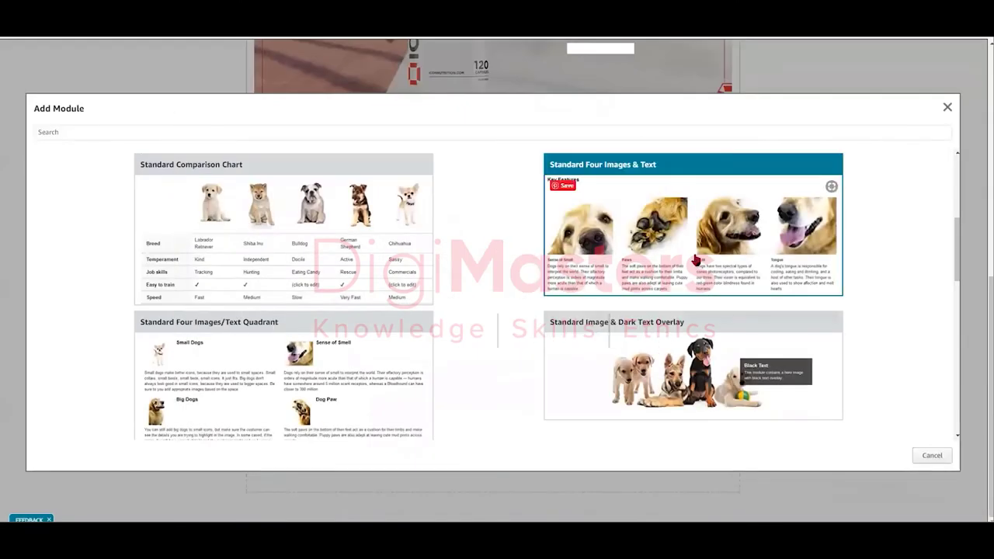
pyautogui.click(832, 188)
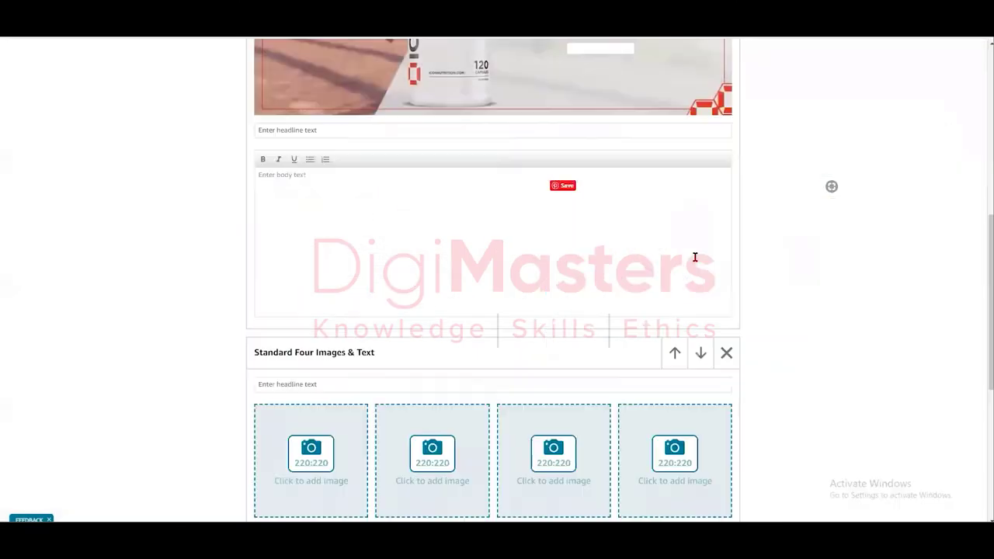
pyautogui.scroll(-3, 575, 315)
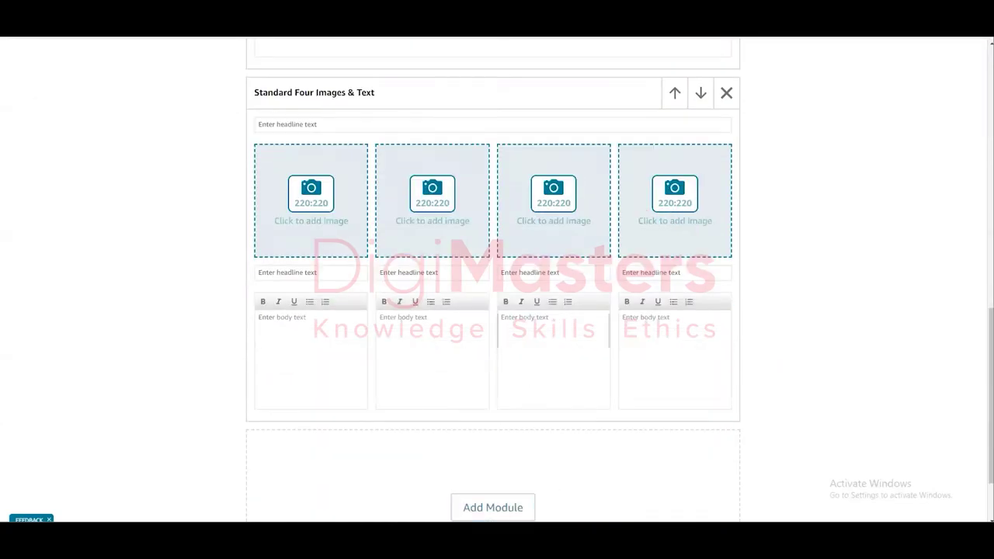
# Step: Copy the heading "Energise your body:" from the Word document into the headline under the first image of the Standard Four Images & Text module
pyautogui.hotkey('alt', 'Tab')
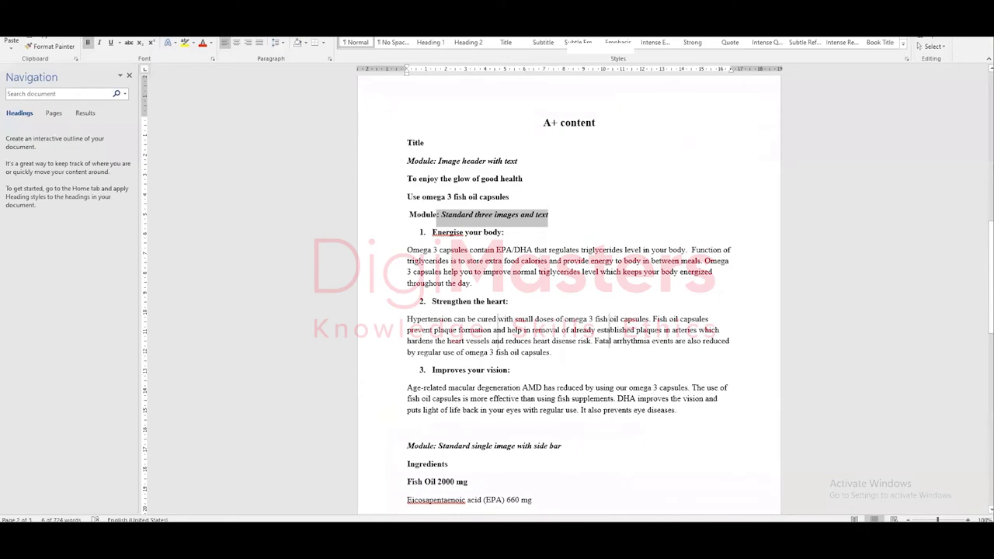
pyautogui.hotkey('alt', 'Tab')
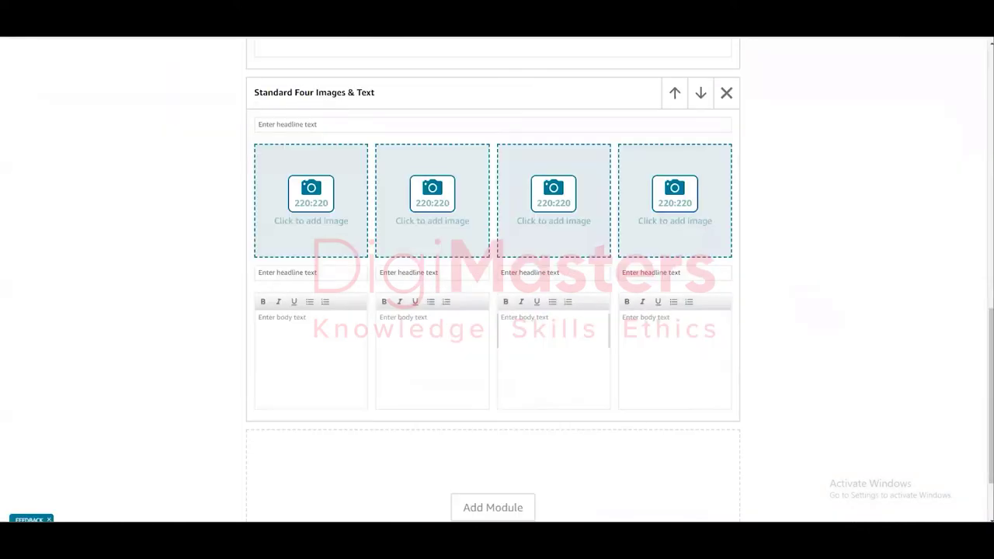
pyautogui.hotkey('alt', 'Tab')
pyautogui.moveTo(505, 232); pyautogui.dragTo(439, 231)
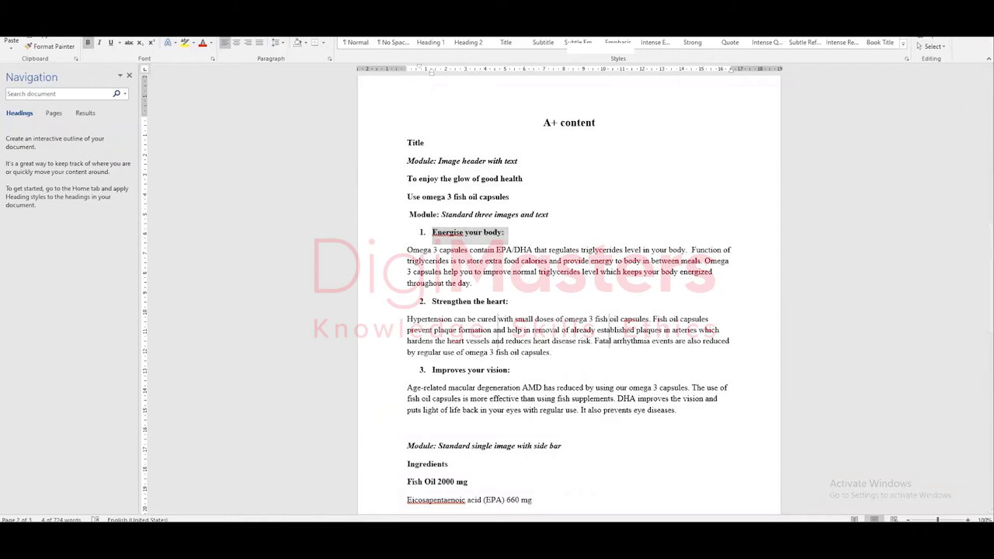
pyautogui.hotkey('ctrl', 'c')
pyautogui.hotkey('alt', 'Tab')
pyautogui.click(304, 278)
pyautogui.hotkey('ctrl', 'v')
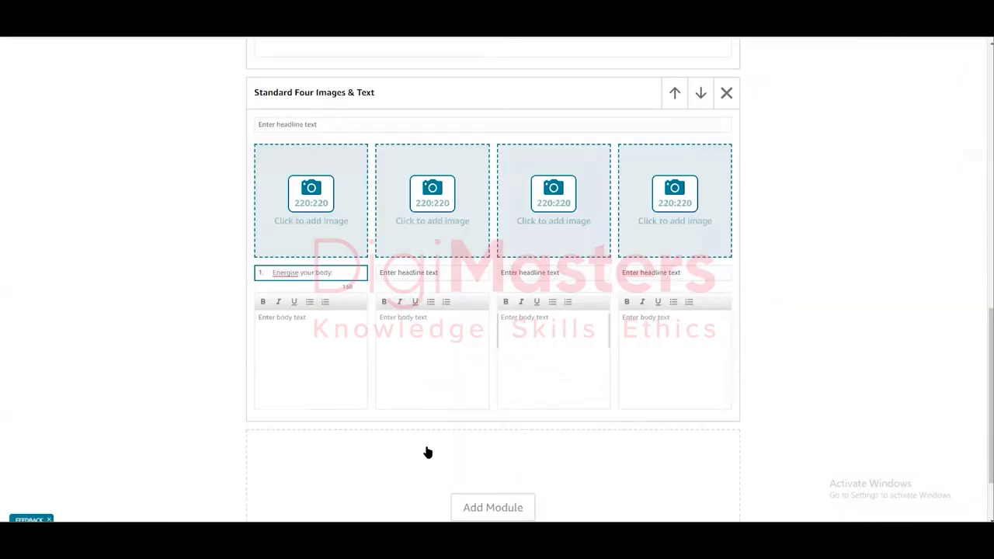
# Step: Copy the paragraph under "Energise your body:" from the Word document into the first image's body text
pyautogui.hotkey('alt', 'Tab')
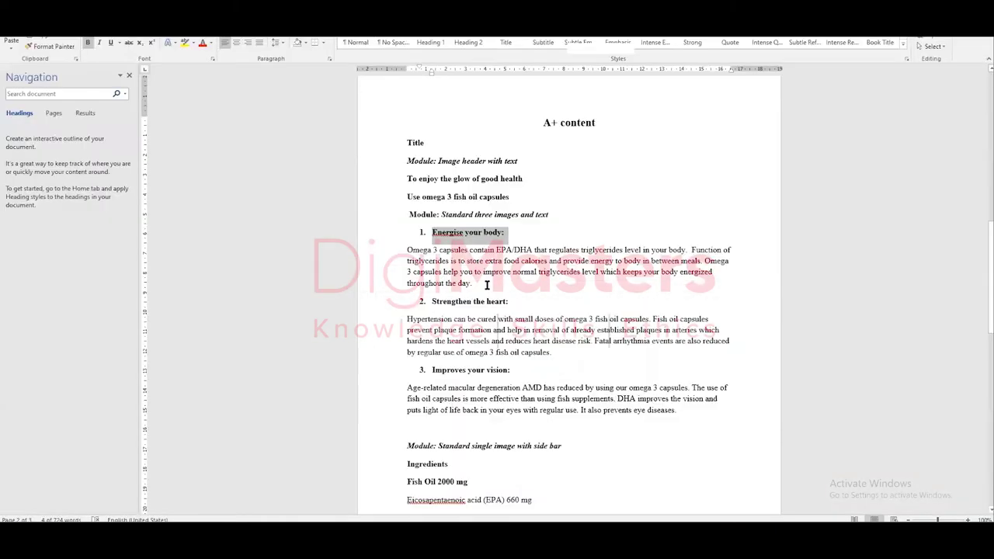
pyautogui.moveTo(487, 285); pyautogui.dragTo(407, 248)
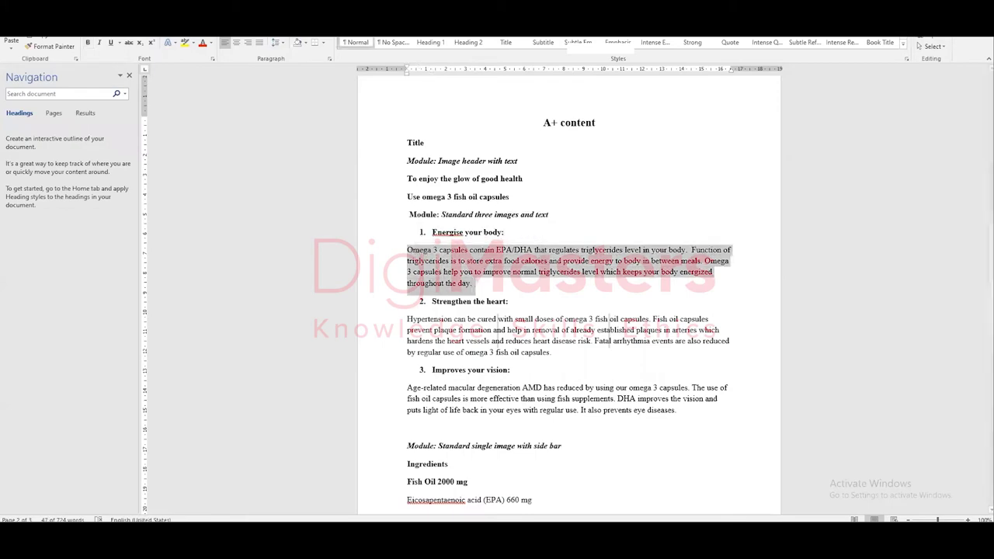
pyautogui.hotkey('ctrl', 'c')
pyautogui.hotkey('alt', 'Tab')
pyautogui.click(324, 349)
pyautogui.hotkey('ctrl', 'v')
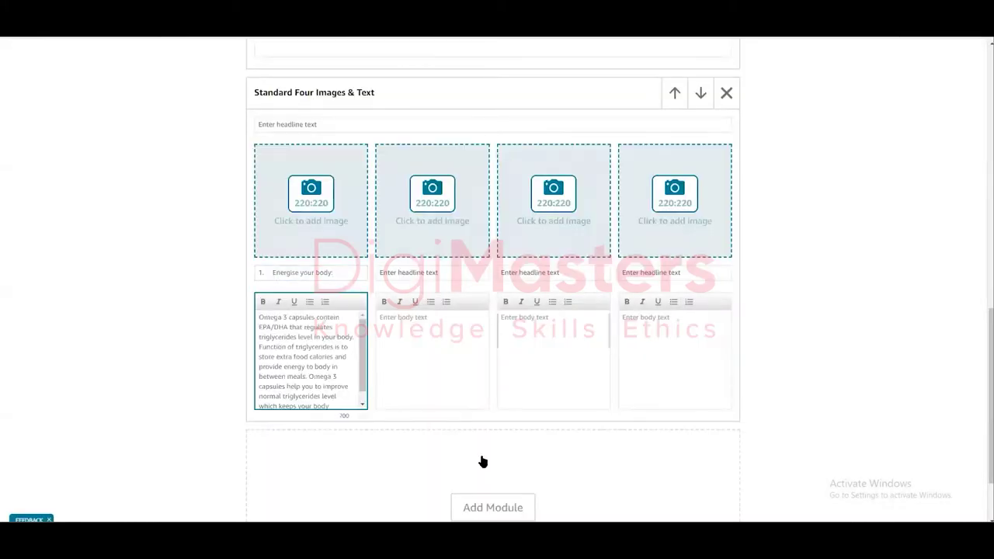
# Step: Copy the heading "Strengthen the heart:" from the Word document into the headline under the second image
pyautogui.hotkey('alt', 'Tab')
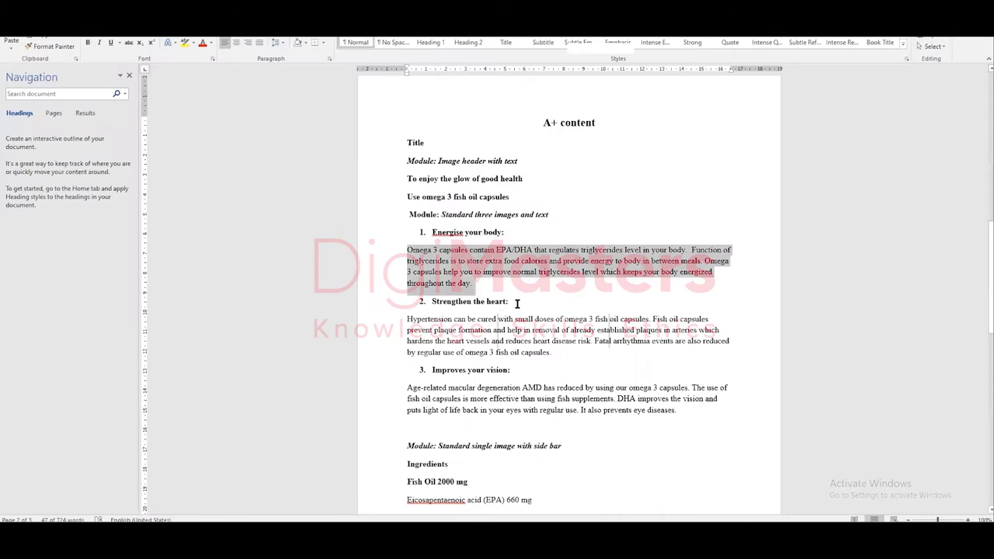
pyautogui.moveTo(516, 304); pyautogui.dragTo(432, 301)
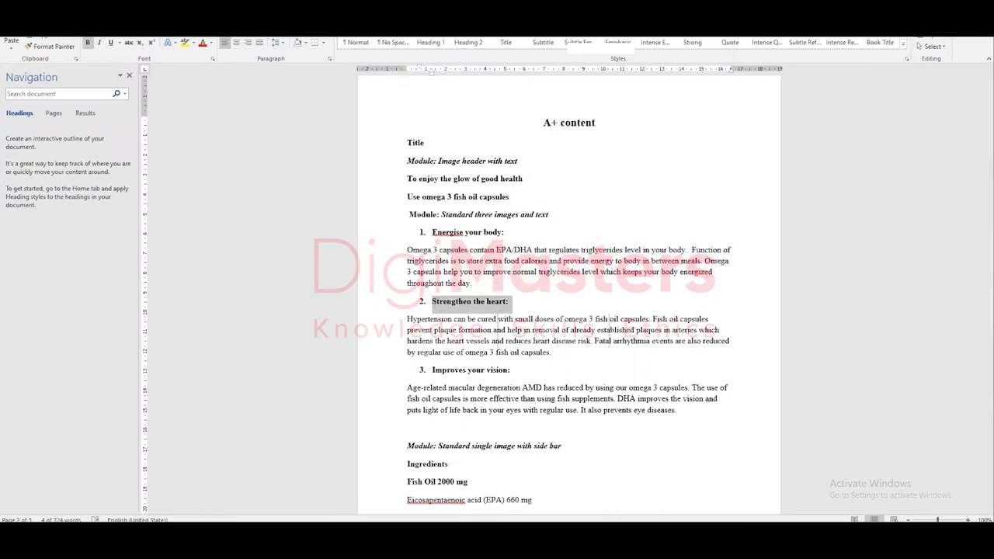
pyautogui.hotkey('ctrl', 'c')
pyautogui.hotkey('alt', 'Tab')
pyautogui.click(448, 272)
pyautogui.hotkey('ctrl', 'v')
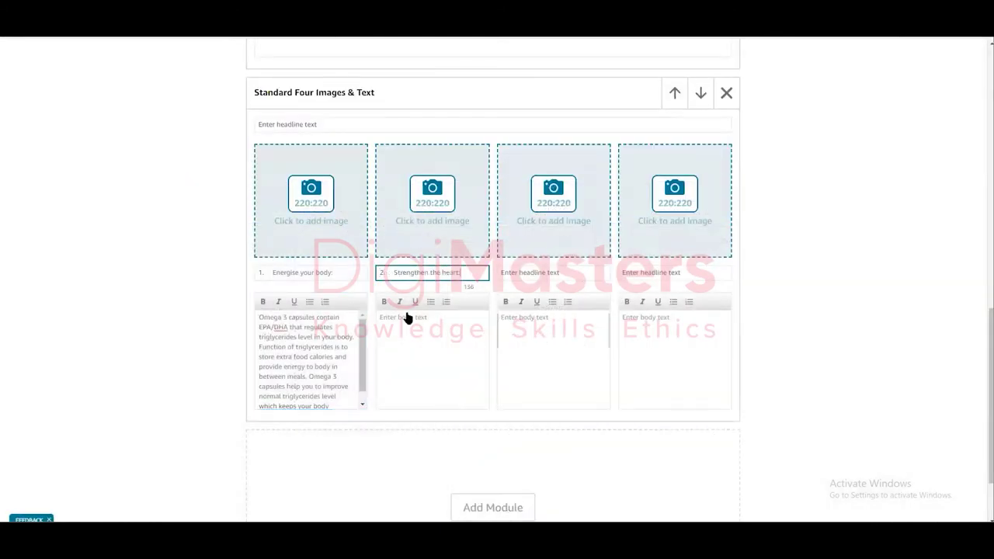
# Step: Copy the paragraph under "Strengthen the heart:" from the Word document into the second image's body text
pyautogui.hotkey('alt', 'Tab')
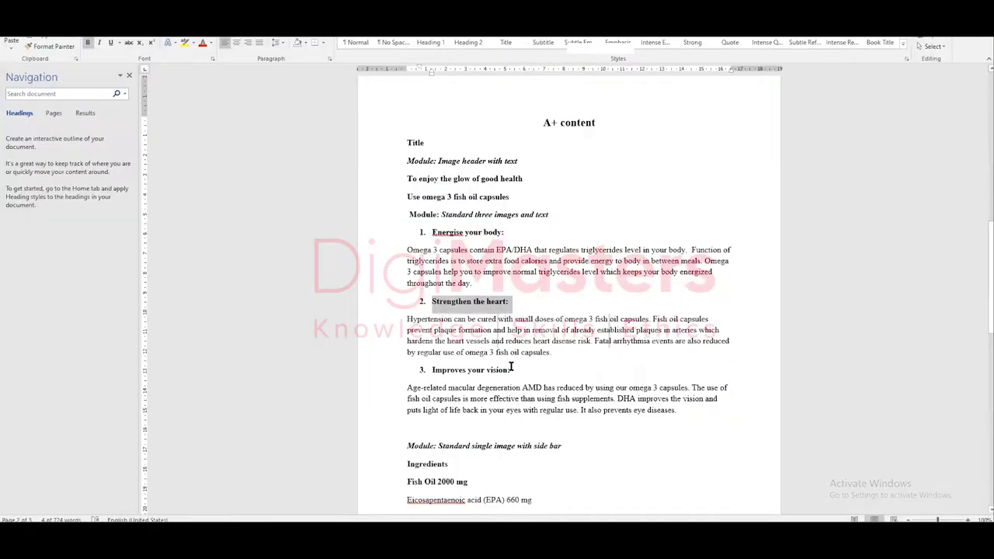
pyautogui.moveTo(553, 354); pyautogui.dragTo(392, 319)
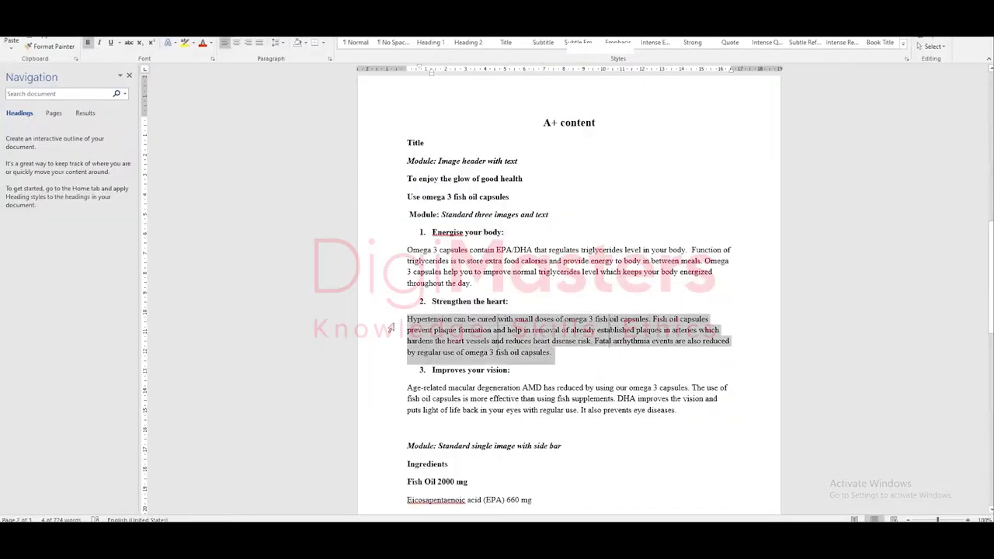
pyautogui.hotkey('alt', 'Tab')
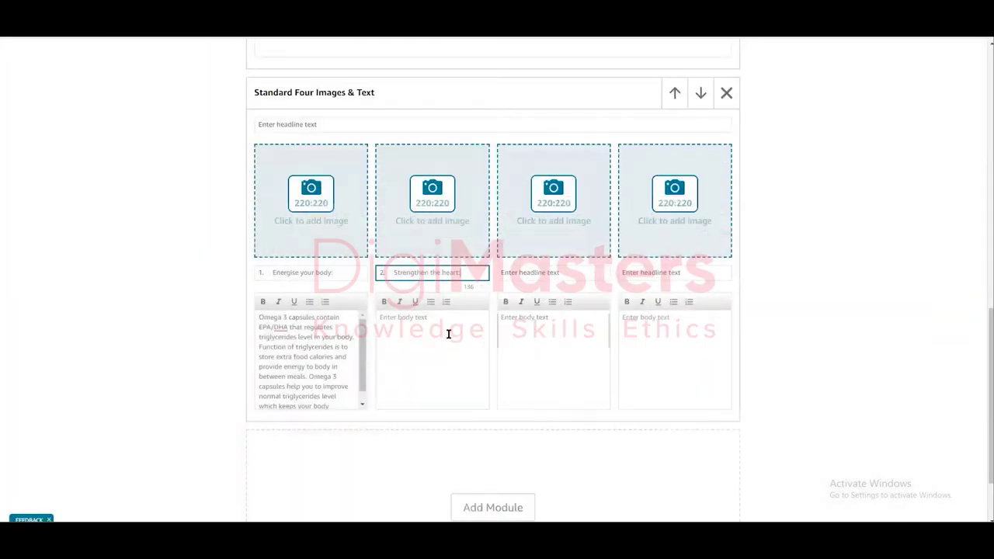
pyautogui.click(449, 333)
pyautogui.hotkey('ctrl', 'v')
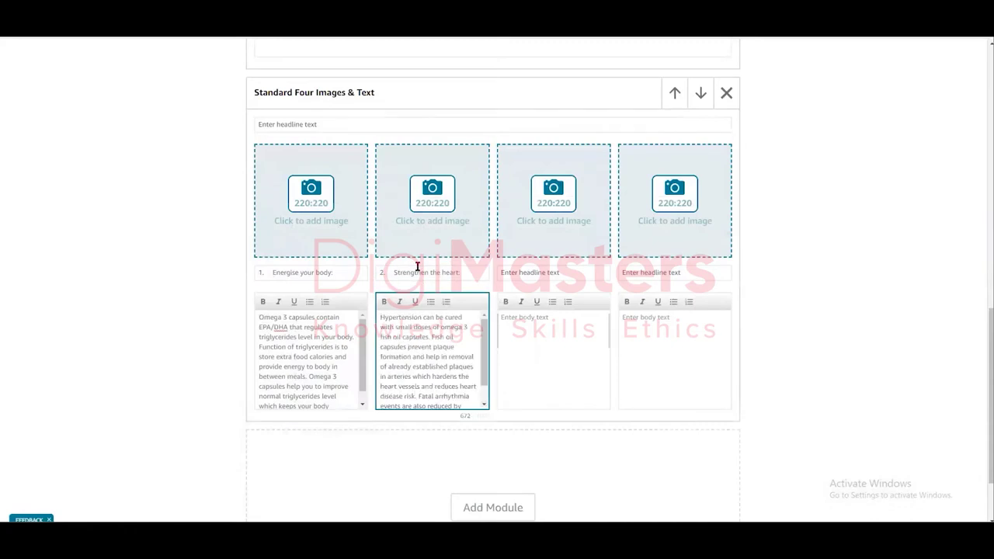
# Step: Load thumbnail_Strengthen the heart as the first image of the Standard Four Images & Text module
pyautogui.click(314, 204)
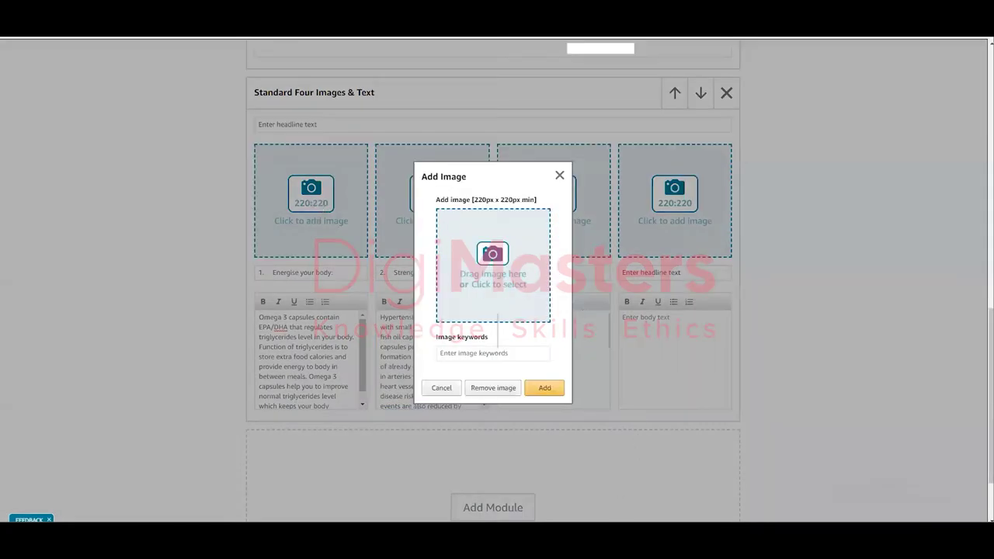
pyautogui.hotkey('alt', 'Tab')
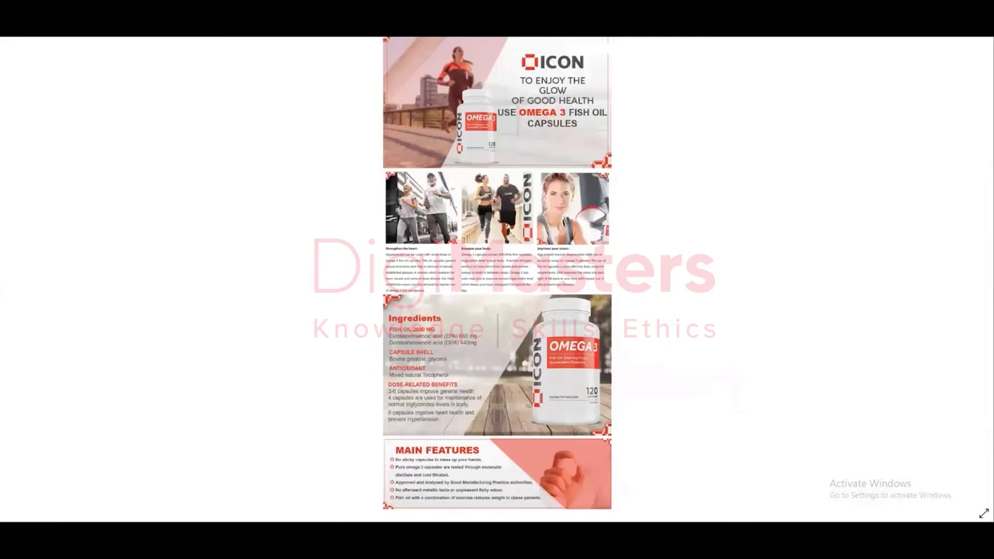
pyautogui.hotkey('alt', 'Tab')
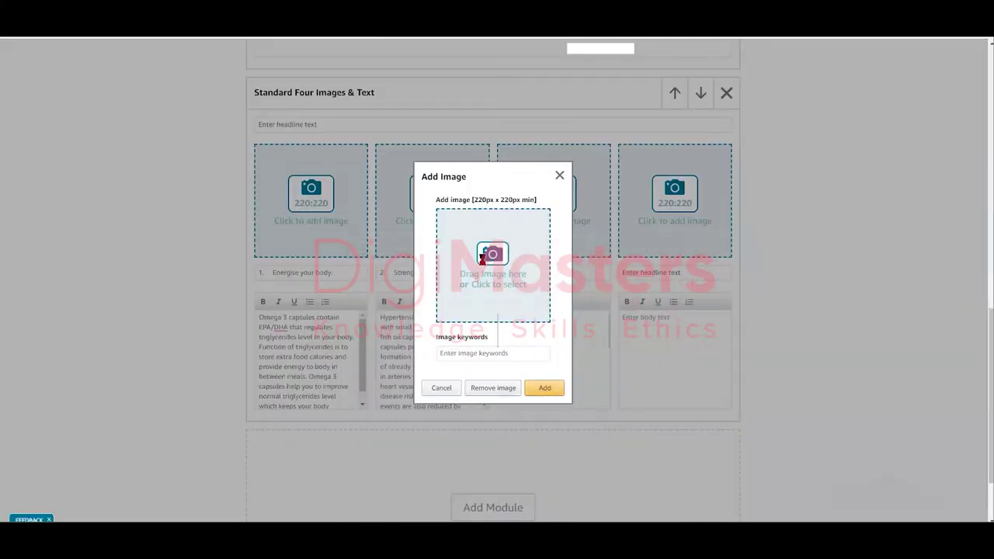
pyautogui.click(483, 259)
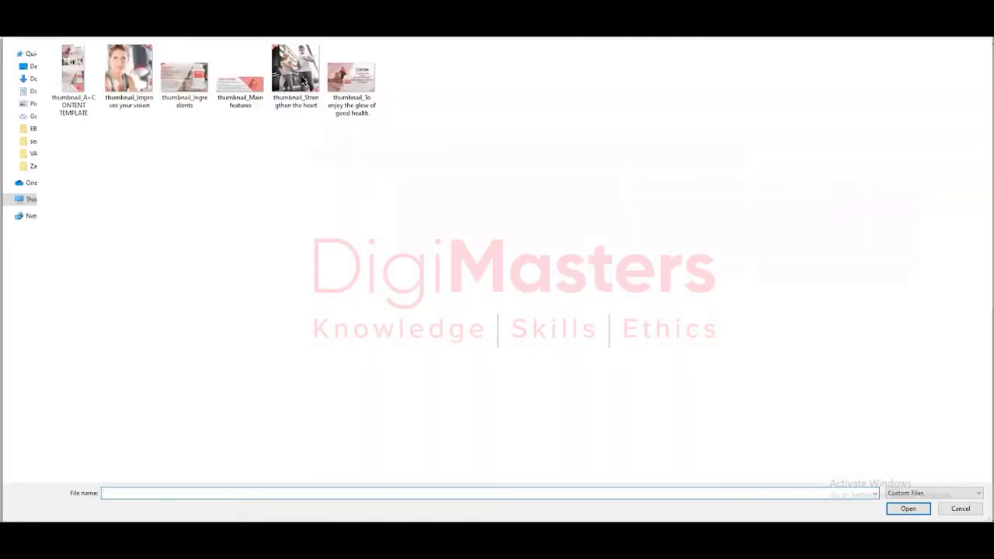
pyautogui.click(303, 80)
pyautogui.click(908, 509)
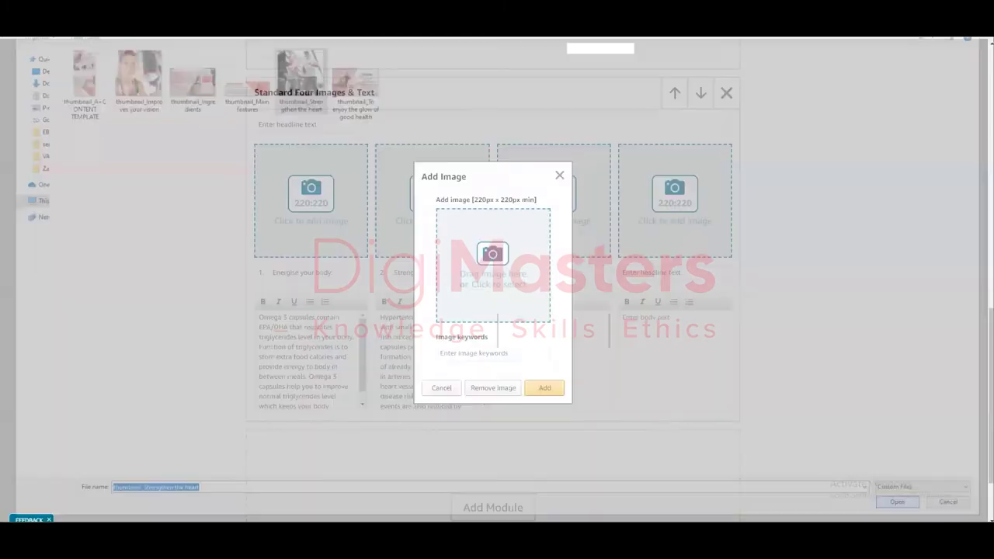
# Step: Enter "anti aging capsuls" as the image keywords and add the loaded image to the module
pyautogui.click(501, 355)
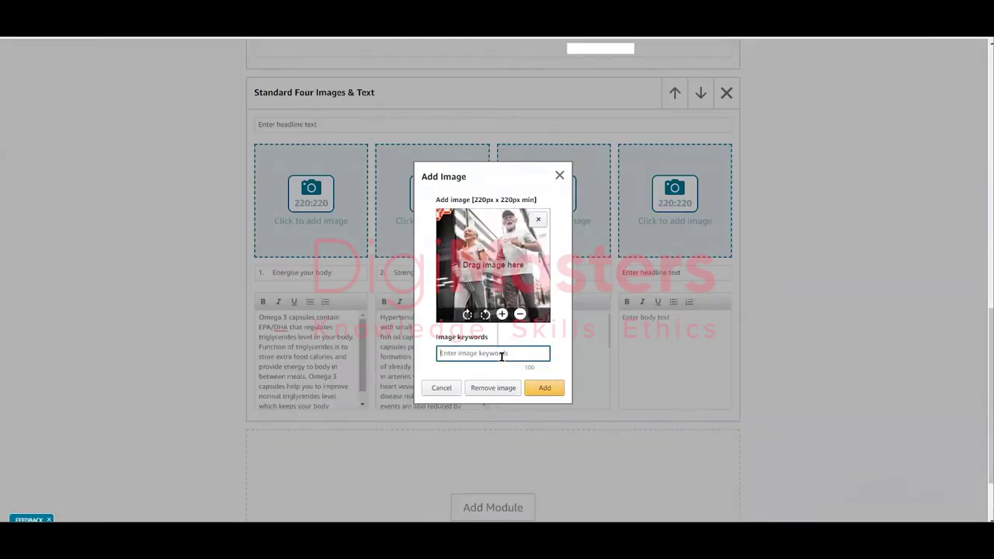
pyautogui.write('anti aging capsuls')
pyautogui.click(546, 388)
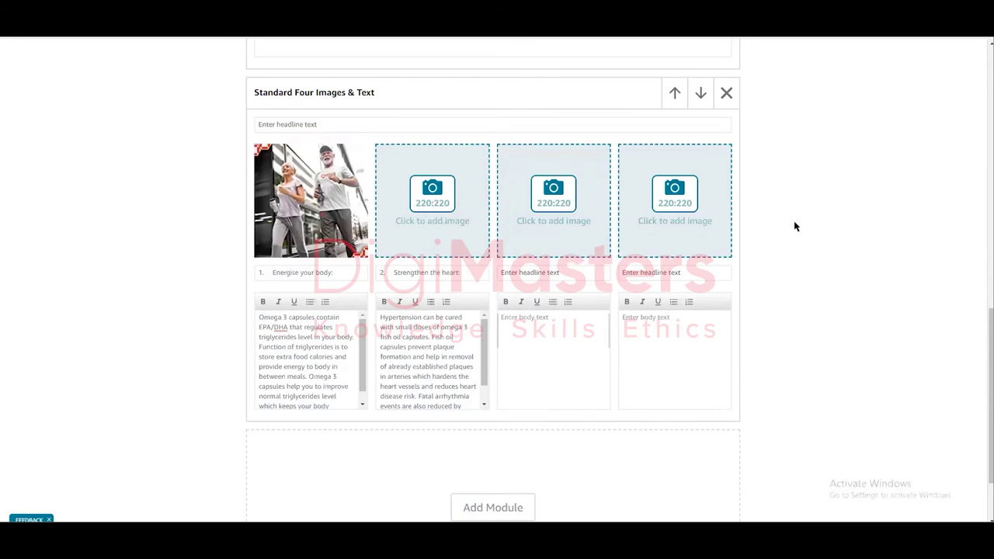
# Step: Look up the next module in the Word document and add a Standard Single Image & Sidebar module below the Standard Four Images & Text module
pyautogui.scroll(-2, 795, 225)
pyautogui.hotkey('alt', 'Tab')
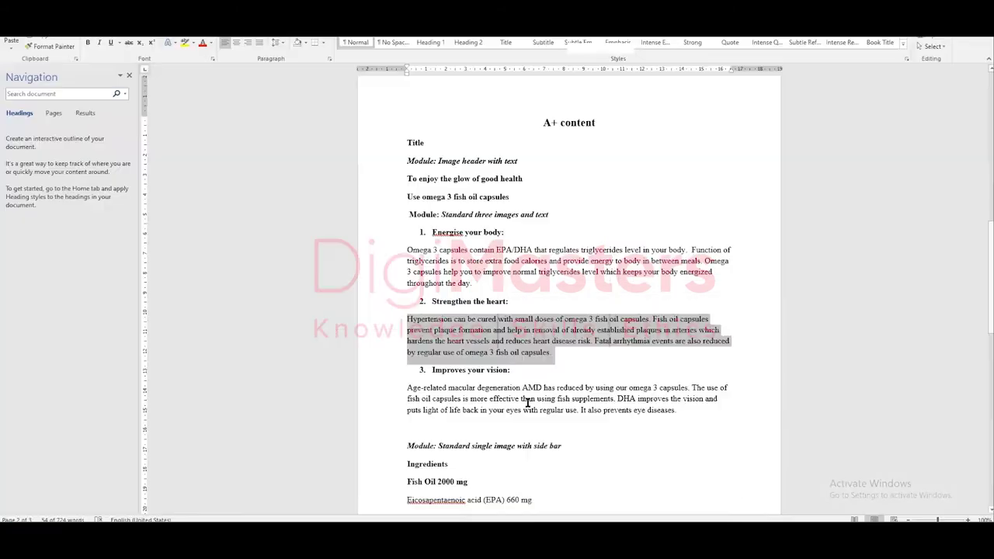
pyautogui.scroll(-1, 529, 247)
pyautogui.scroll(-1, 536, 233)
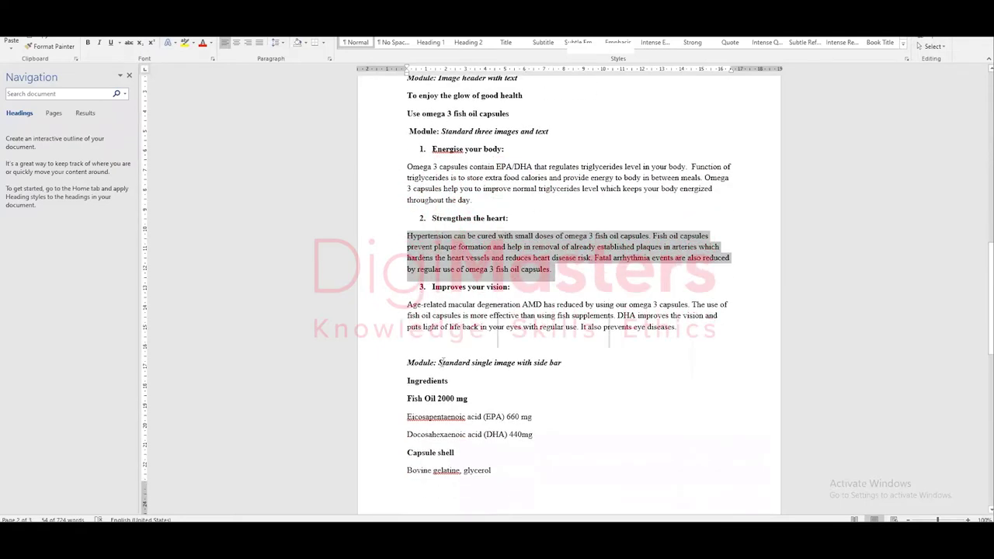
pyautogui.click(457, 380)
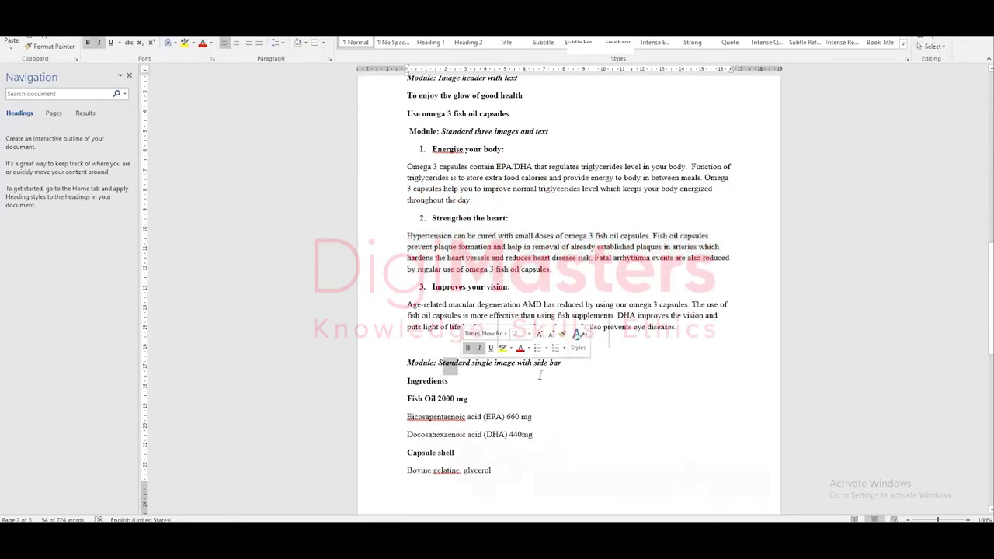
pyautogui.scroll(-5, 543, 386)
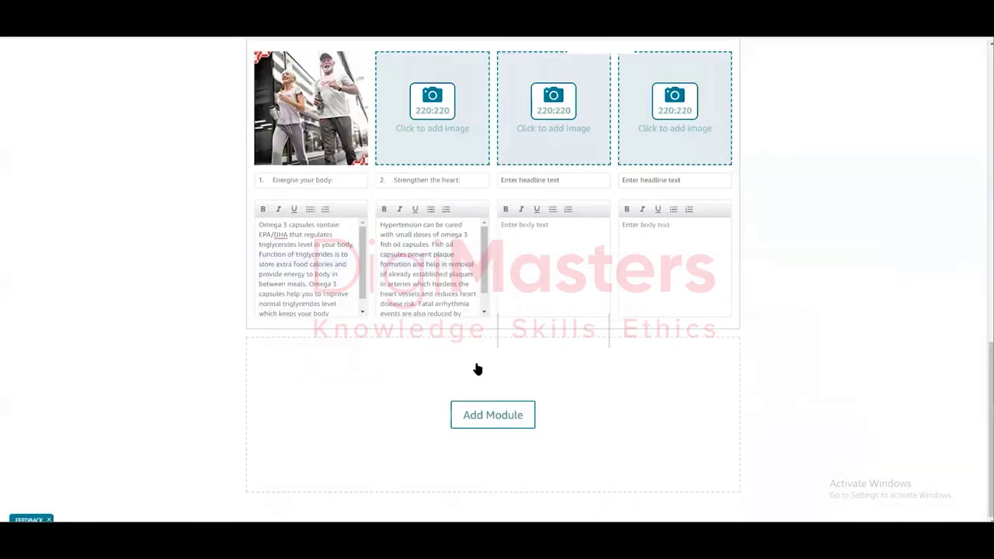
pyautogui.click(479, 414)
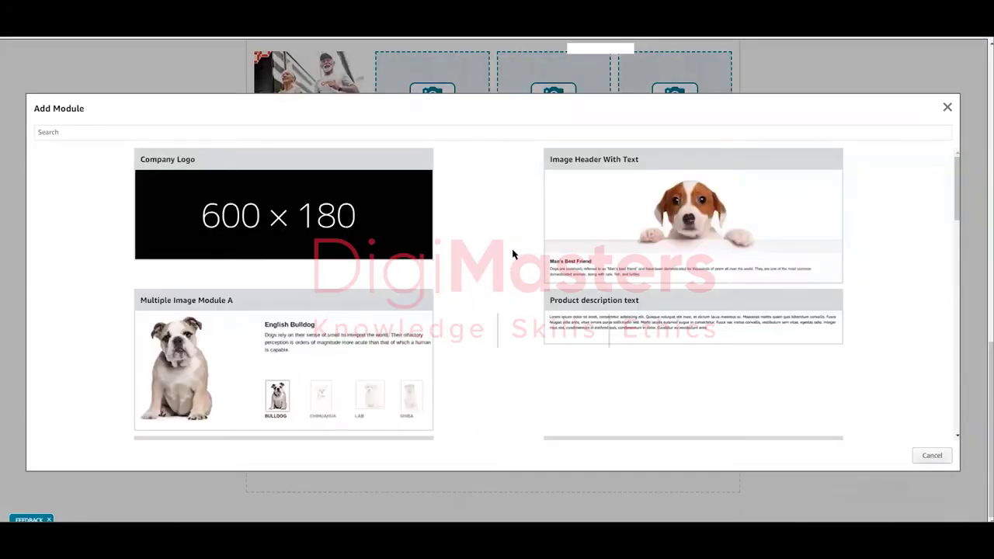
pyautogui.scroll(-3, 513, 254)
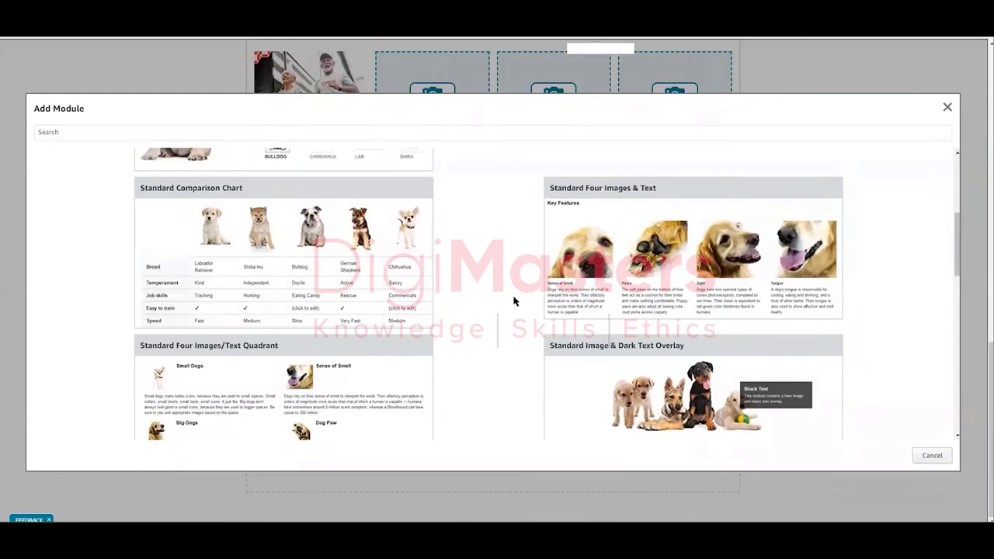
pyautogui.scroll(-2, 514, 301)
pyautogui.scroll(-1, 513, 302)
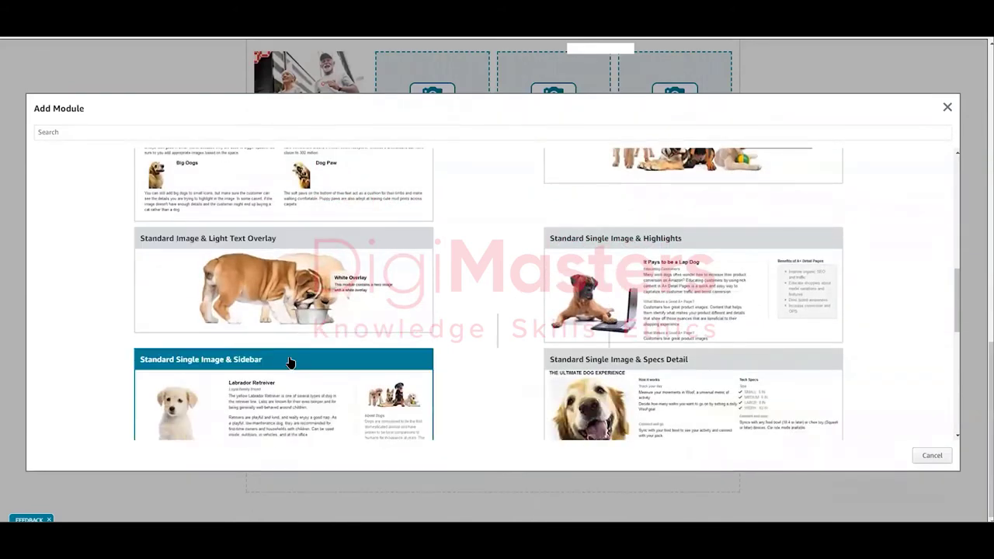
pyautogui.scroll(-1, 310, 369)
pyautogui.scroll(-1, 311, 369)
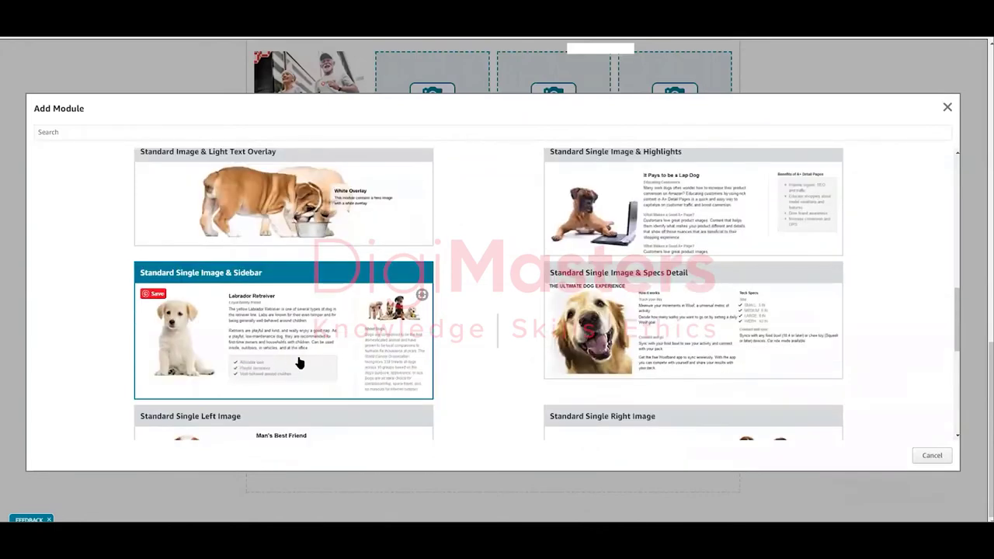
pyautogui.click(346, 334)
pyautogui.scroll(-2, 758, 349)
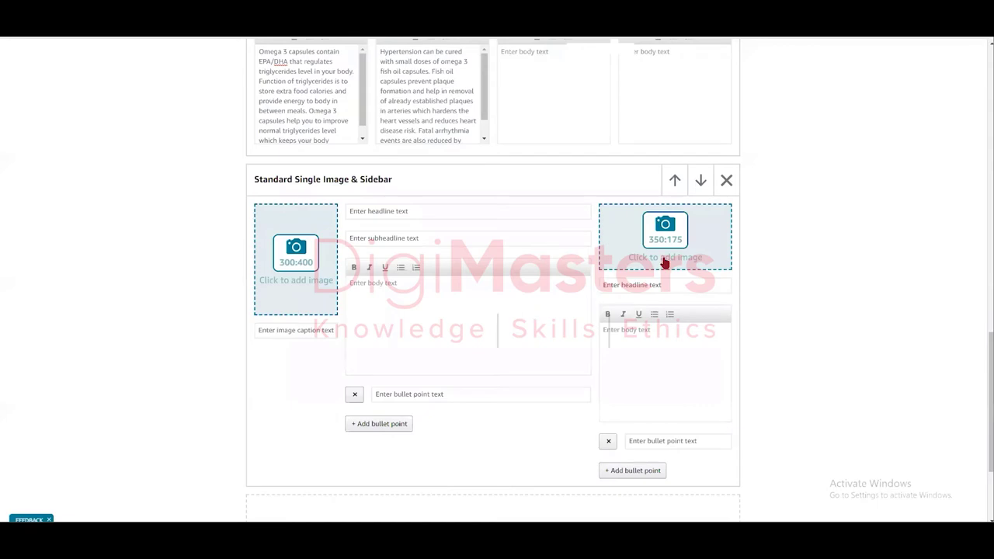
# Step: Review the modules built so far, from the Standard Single Image & Sidebar module up to the Image Header With Text module
pyautogui.click(726, 181)
pyautogui.scroll(3, 791, 267)
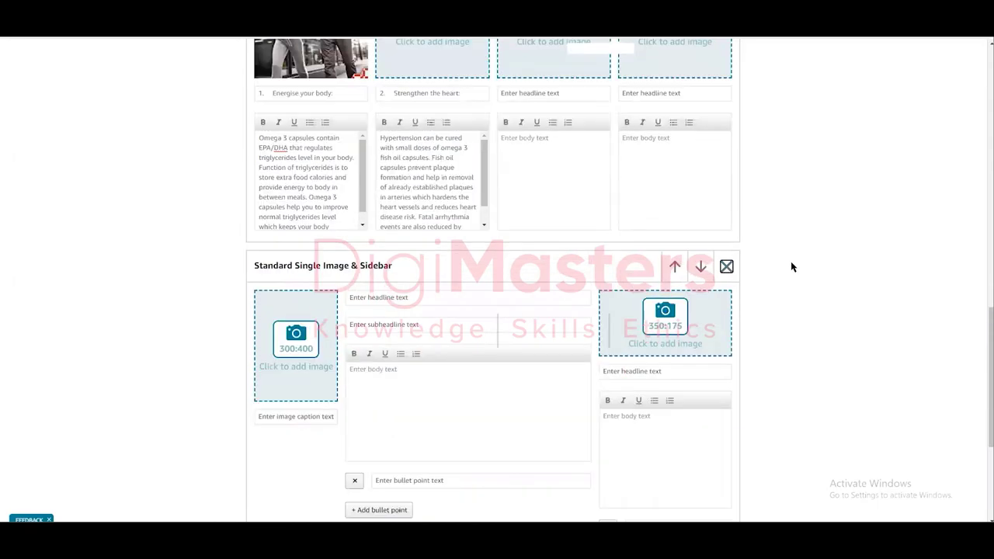
pyautogui.scroll(1, 793, 267)
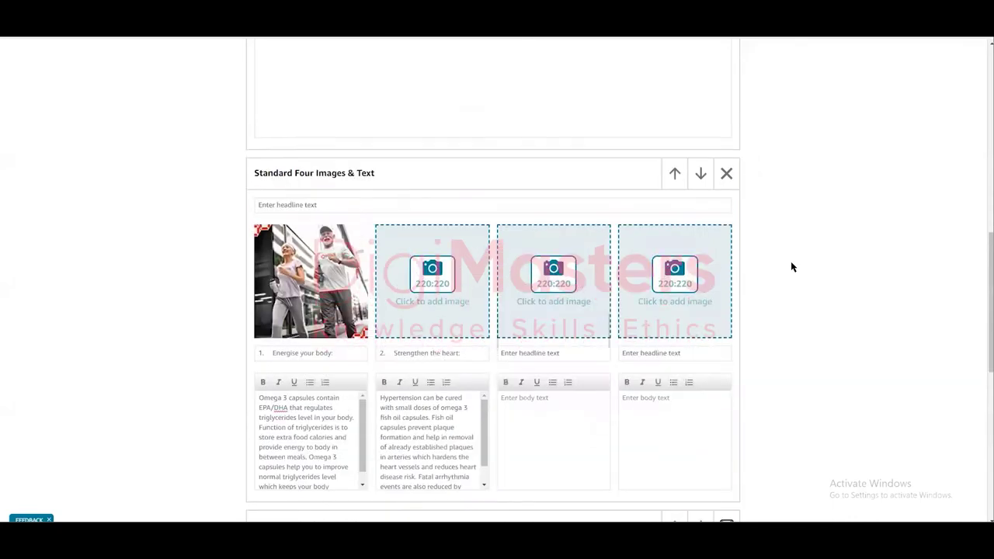
pyautogui.scroll(2, 791, 267)
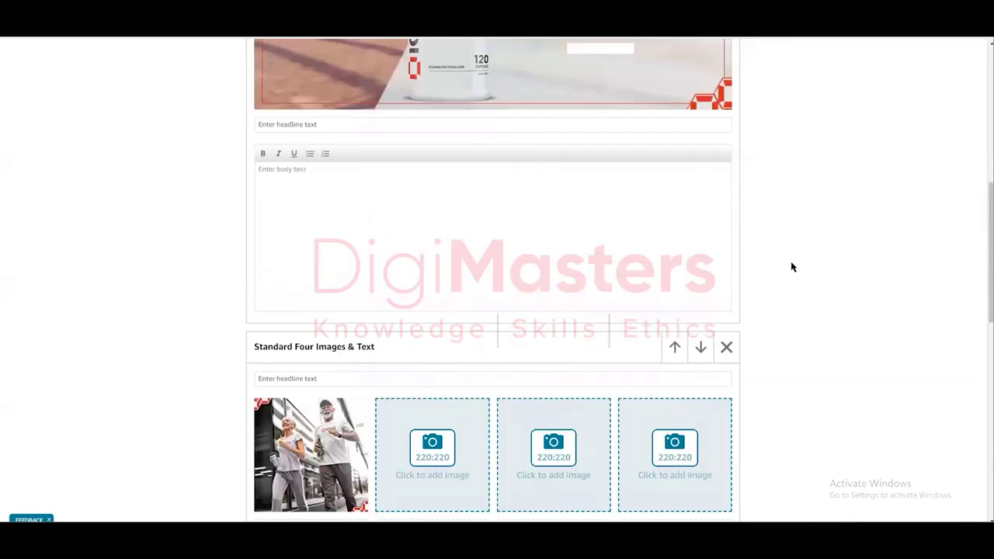
pyautogui.scroll(2, 792, 267)
pyautogui.scroll(2, 792, 268)
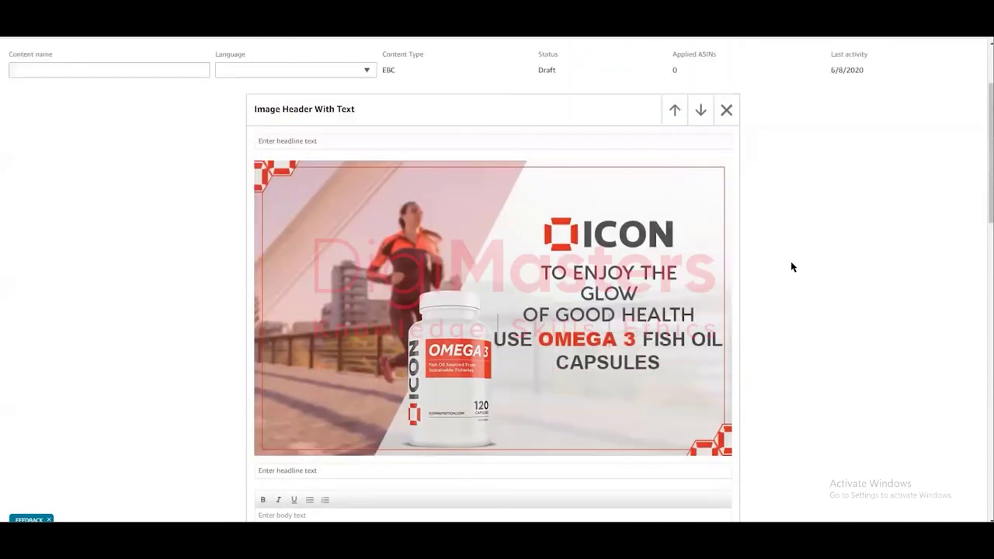
pyautogui.scroll(-5, 790, 267)
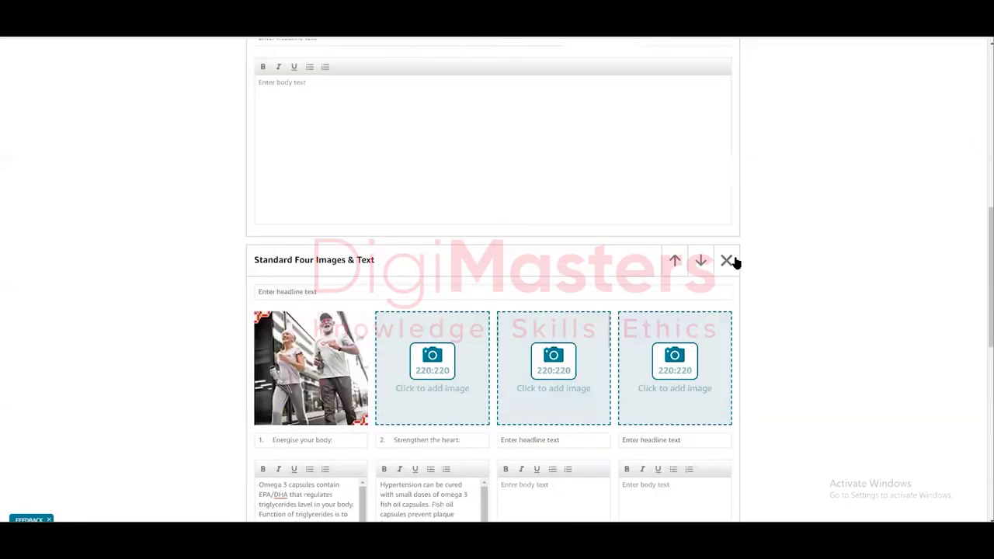
# Step: Remove the Standard Four Images & Text, Image Header With Text and Standard Single Image & Sidebar modules, and start adding a new module
pyautogui.click(726, 261)
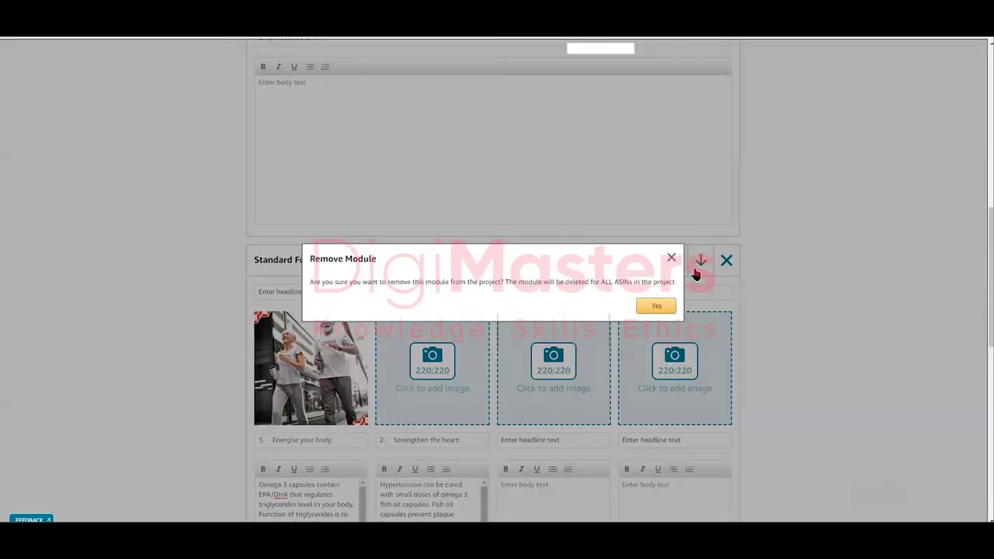
pyautogui.click(652, 309)
pyautogui.scroll(6, 738, 295)
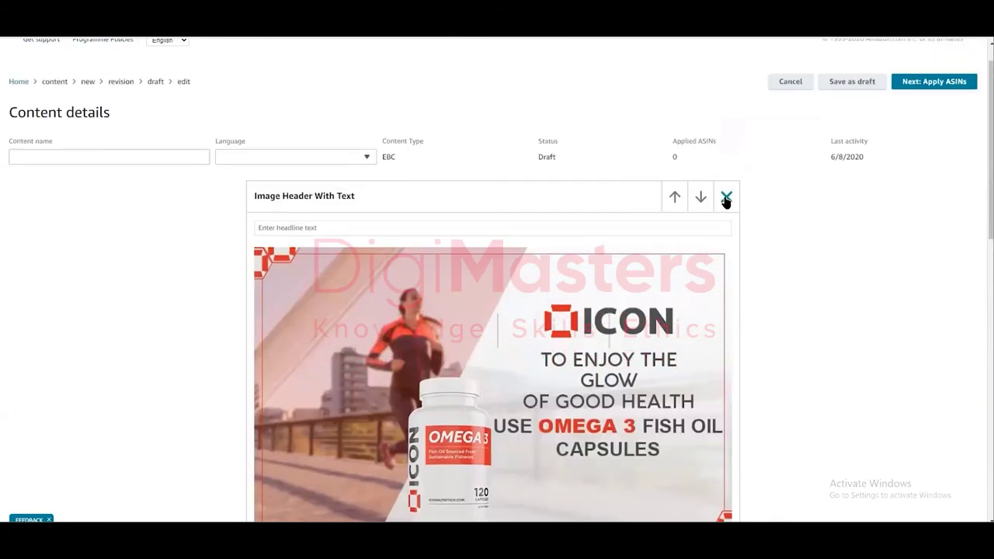
pyautogui.click(727, 199)
pyautogui.click(661, 308)
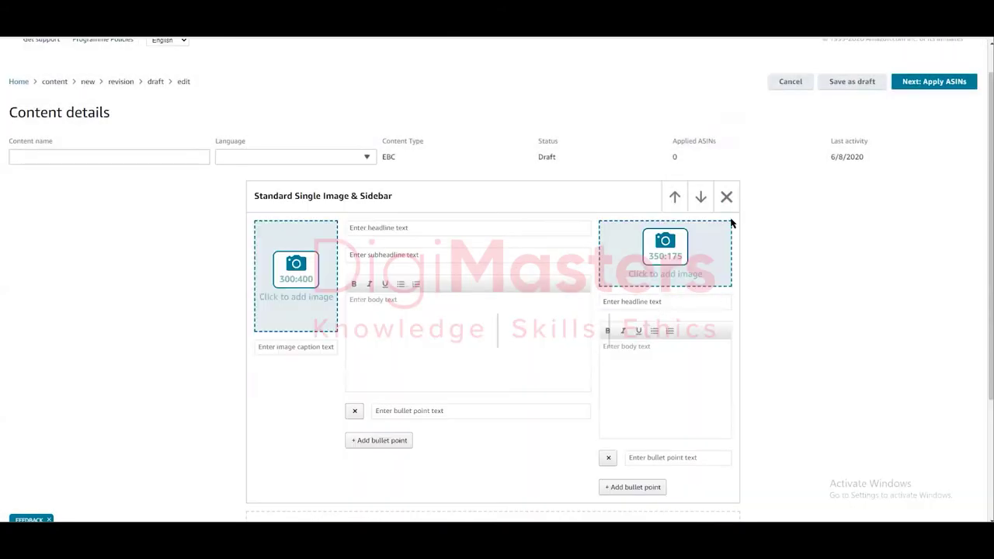
pyautogui.click(725, 197)
pyautogui.click(649, 309)
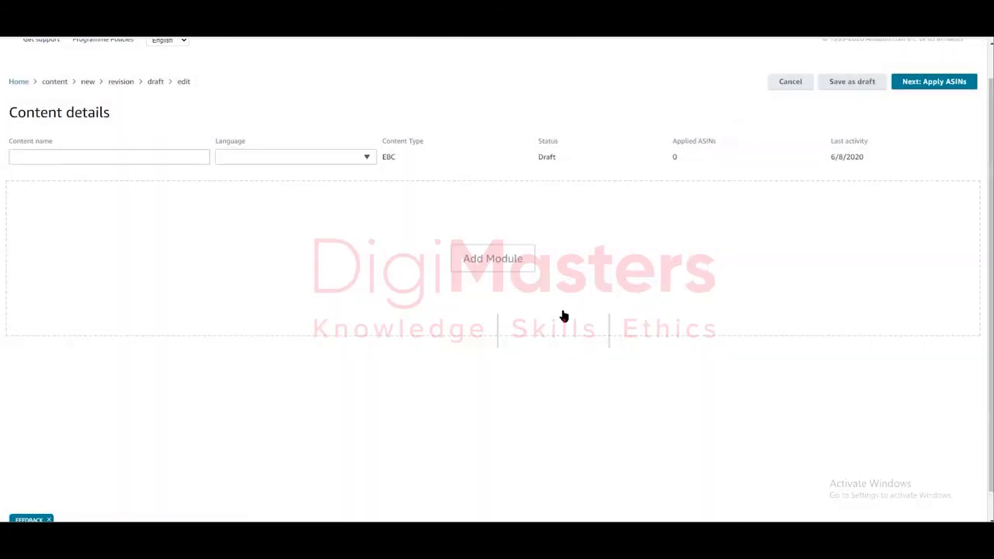
pyautogui.click(498, 269)
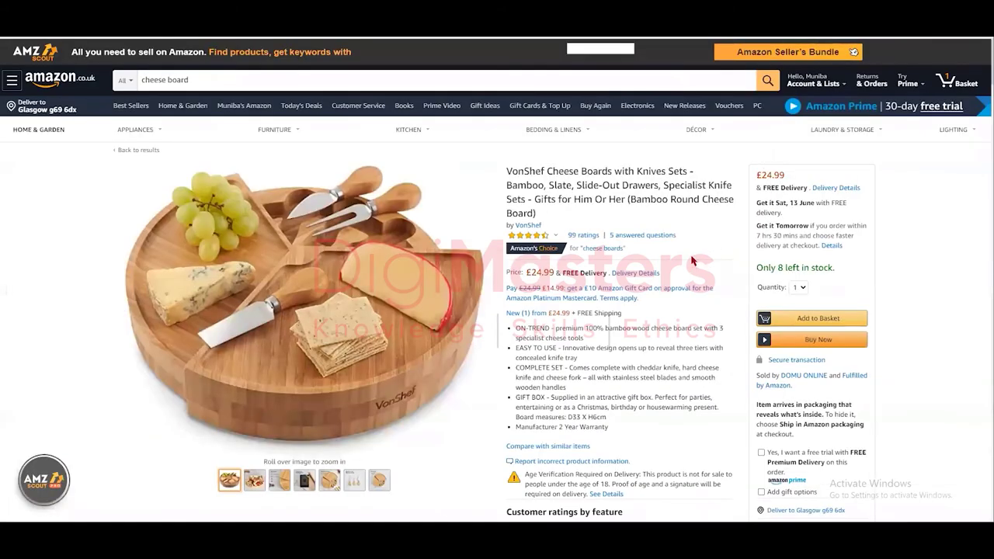
# Step: Examine the images and text modules in the product description of the VonShef cheese board listing on Amazon
pyautogui.scroll(-20, 693, 261)
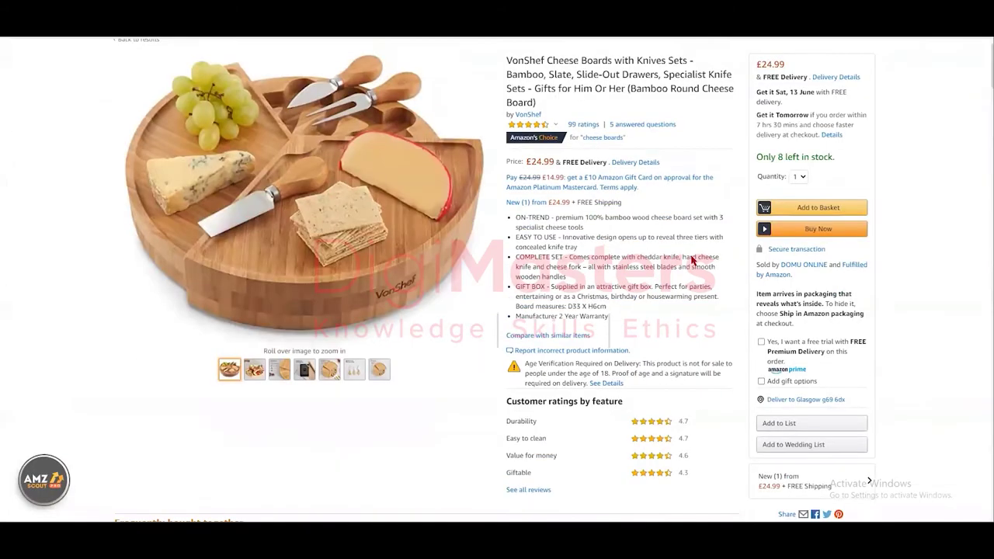
pyautogui.scroll(-15, 693, 262)
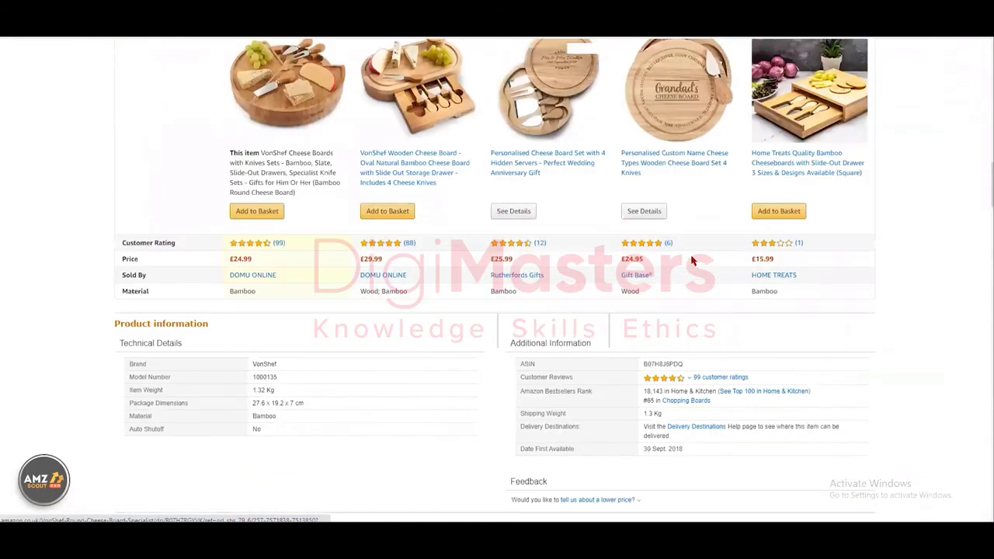
pyautogui.scroll(-2, 693, 261)
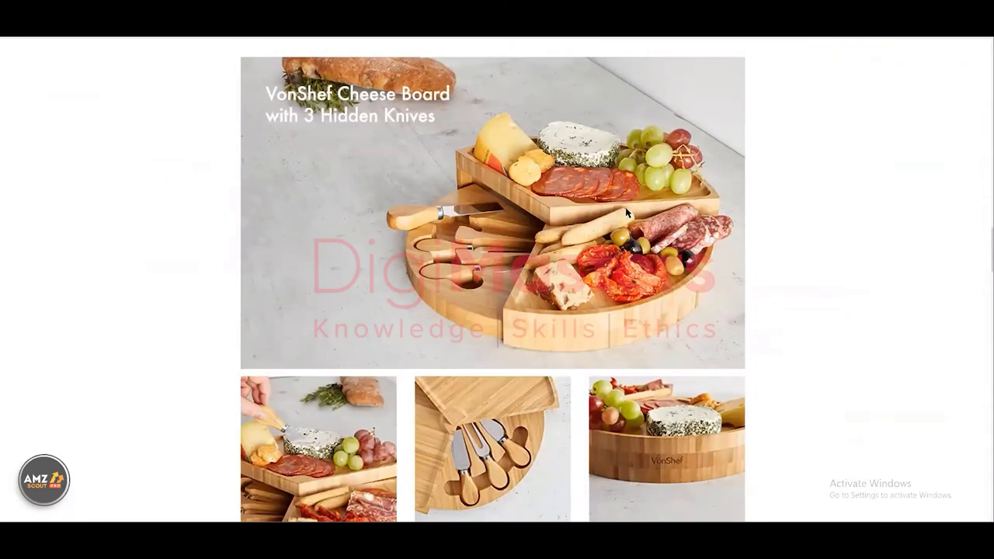
pyautogui.scroll(4, 626, 212)
pyautogui.scroll(-5, 626, 212)
pyautogui.scroll(-5, 626, 212)
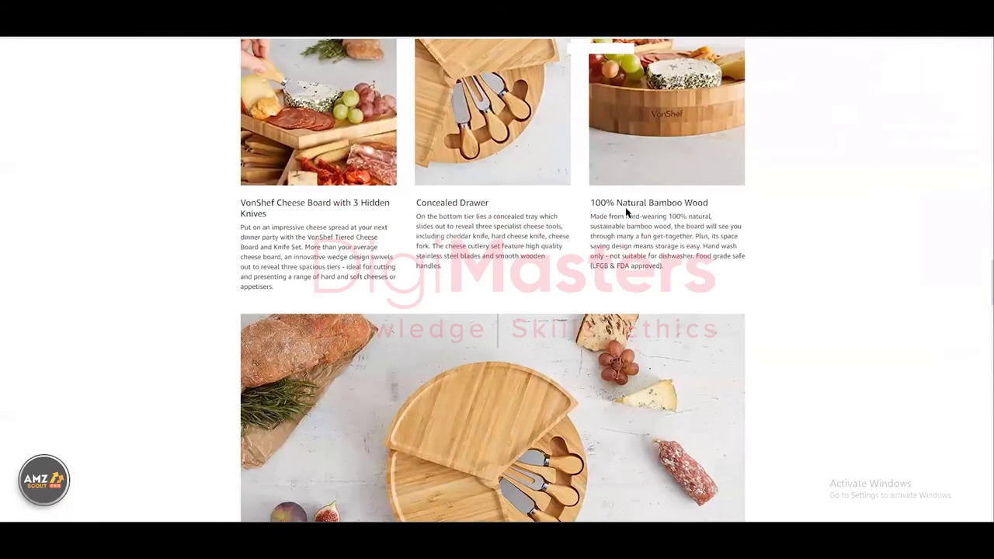
pyautogui.scroll(-1, 626, 212)
pyautogui.scroll(9, 574, 190)
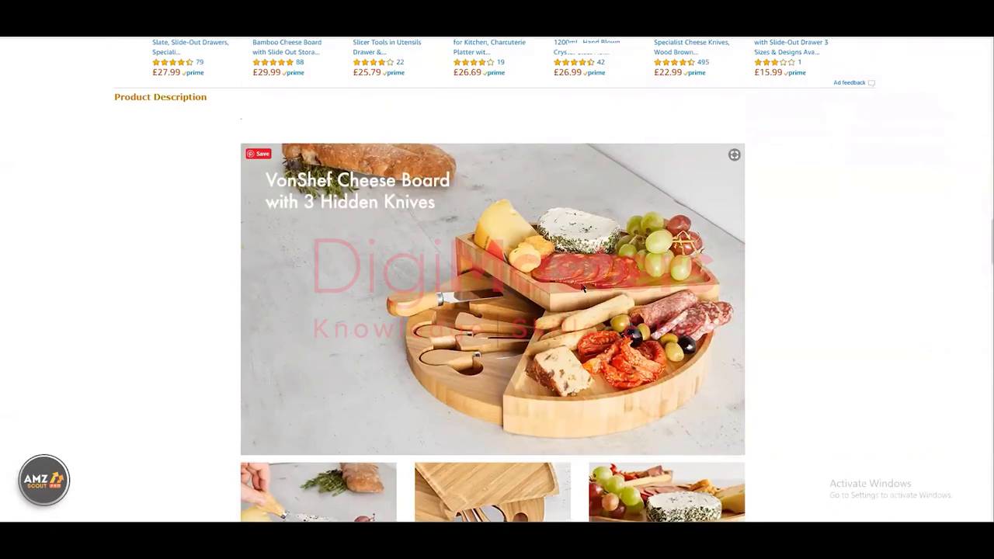
pyautogui.scroll(-1, 584, 289)
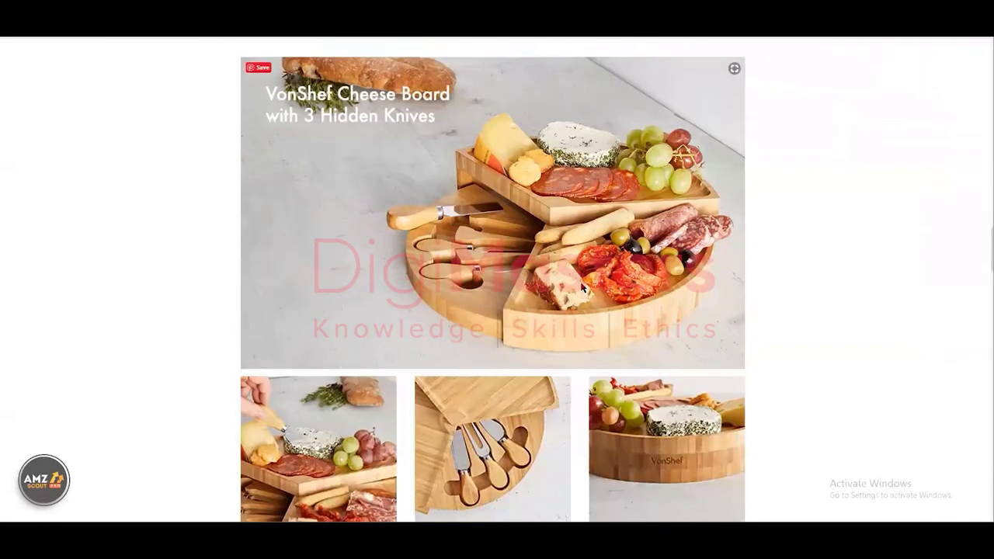
pyautogui.scroll(-2, 582, 287)
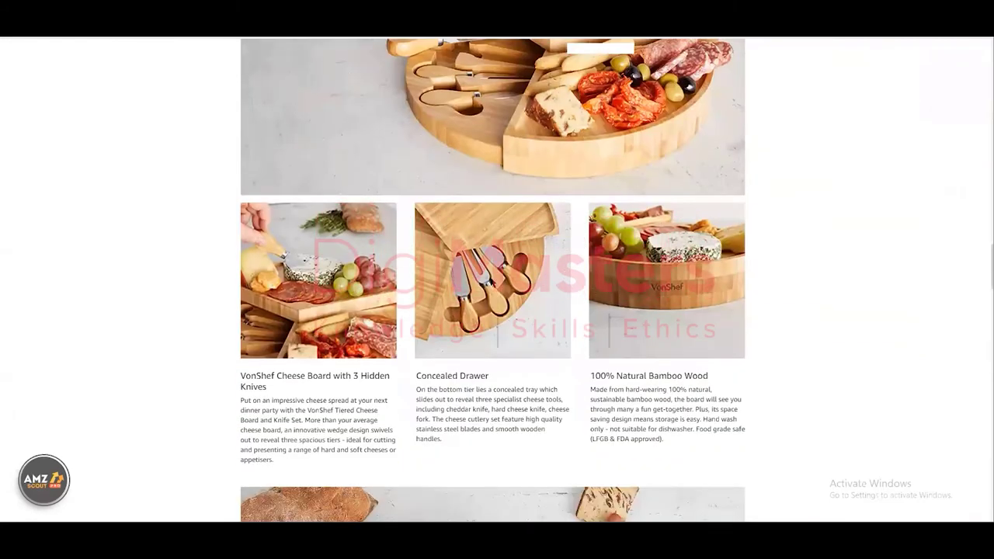
pyautogui.scroll(-3, 392, 310)
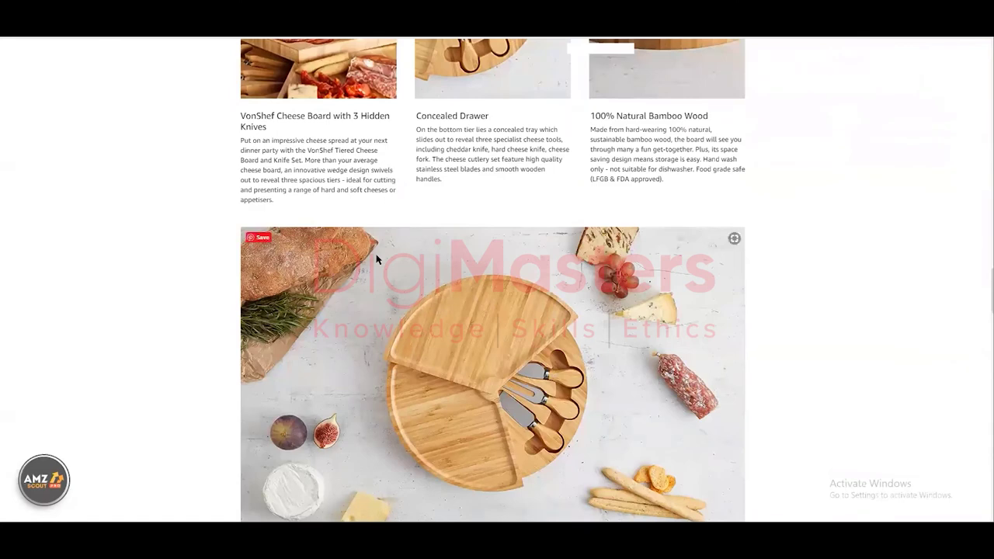
pyautogui.scroll(1, 376, 259)
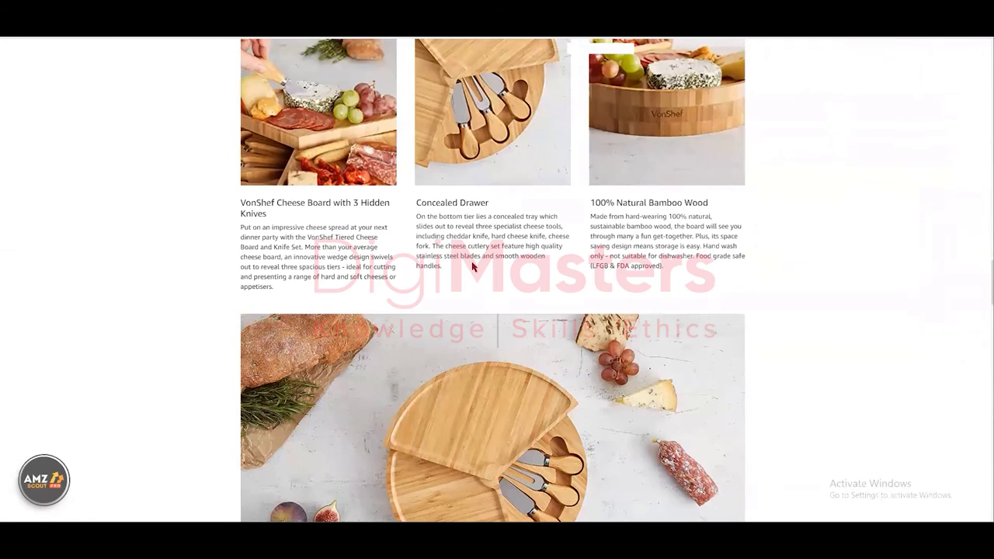
# Step: Open the sponsored VonShef oval wooden cheese board listing and examine the image and text modules in its product description
pyautogui.scroll(1, 471, 261)
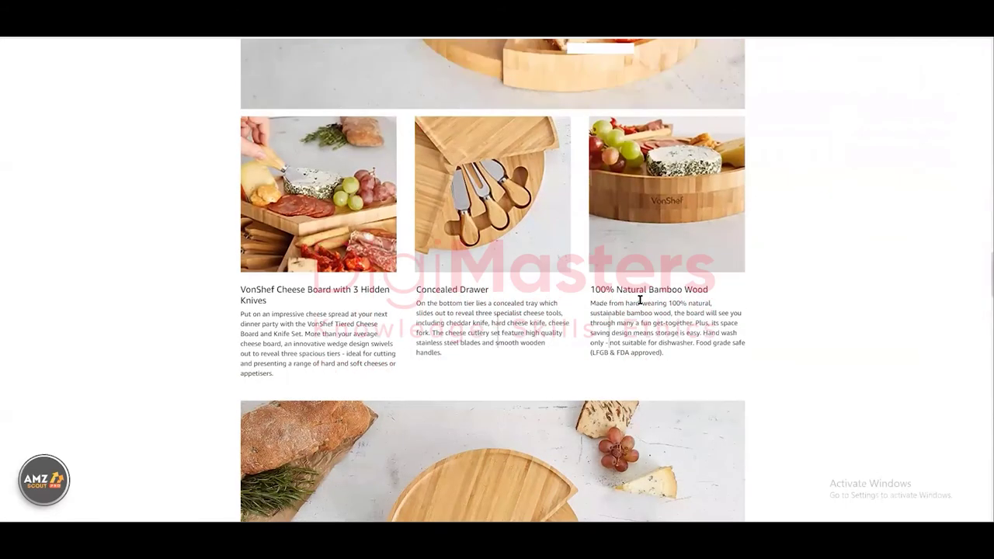
pyautogui.scroll(6, 640, 300)
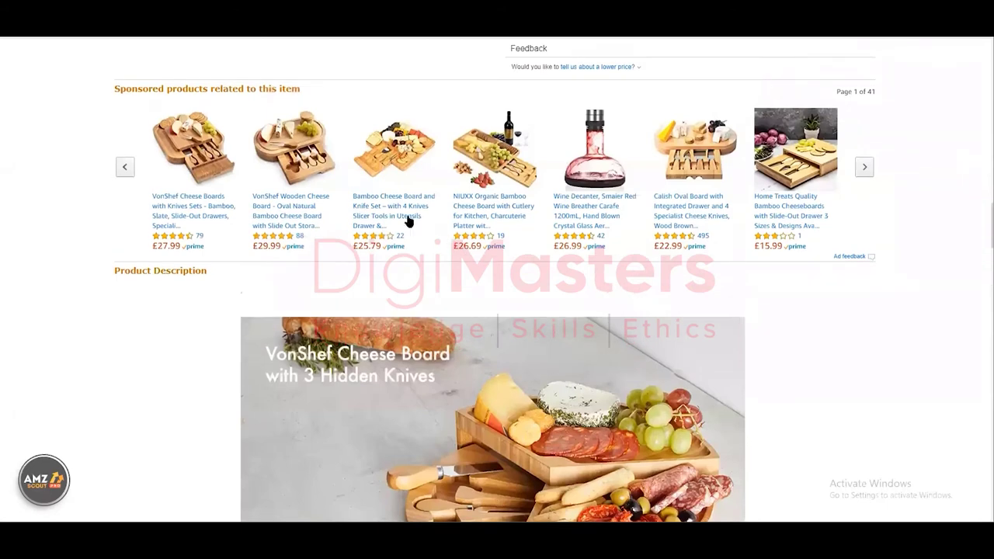
pyautogui.click(281, 209)
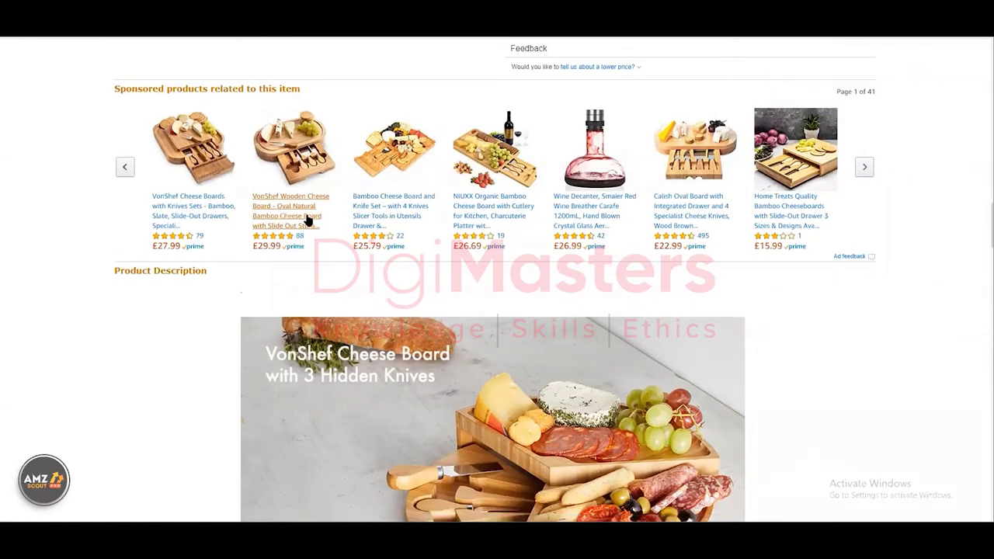
pyautogui.scroll(-3, 593, 198)
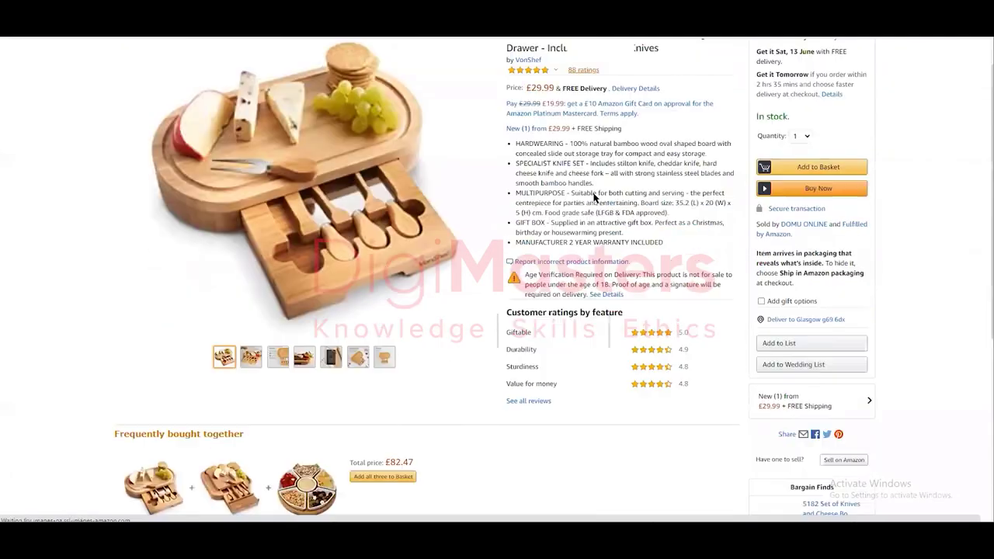
pyautogui.scroll(-8, 593, 199)
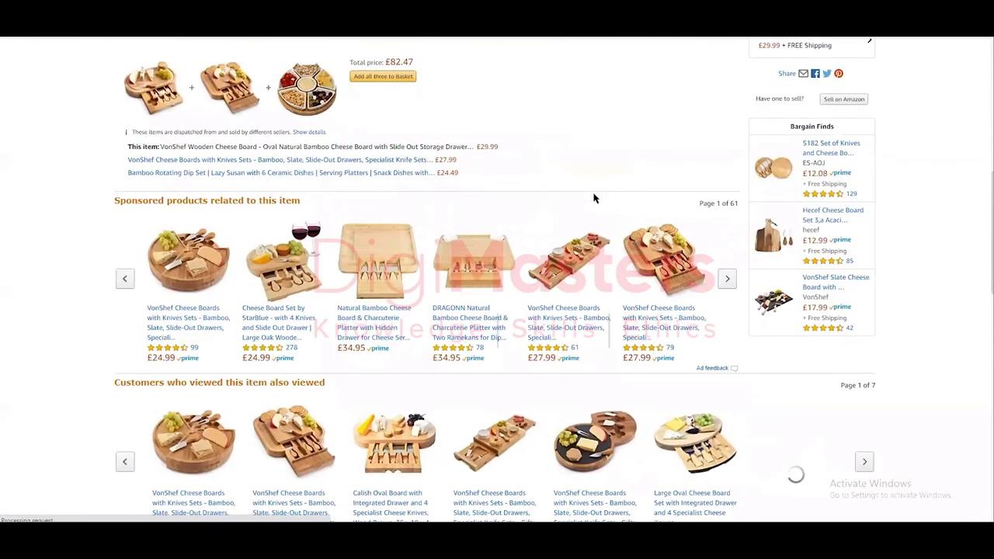
pyautogui.scroll(-10, 593, 199)
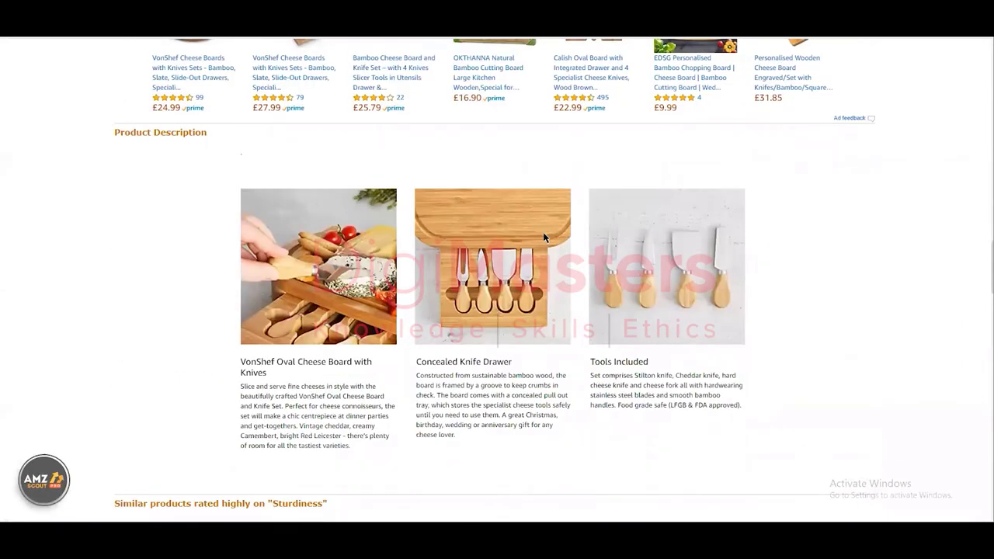
pyautogui.scroll(-5, 544, 237)
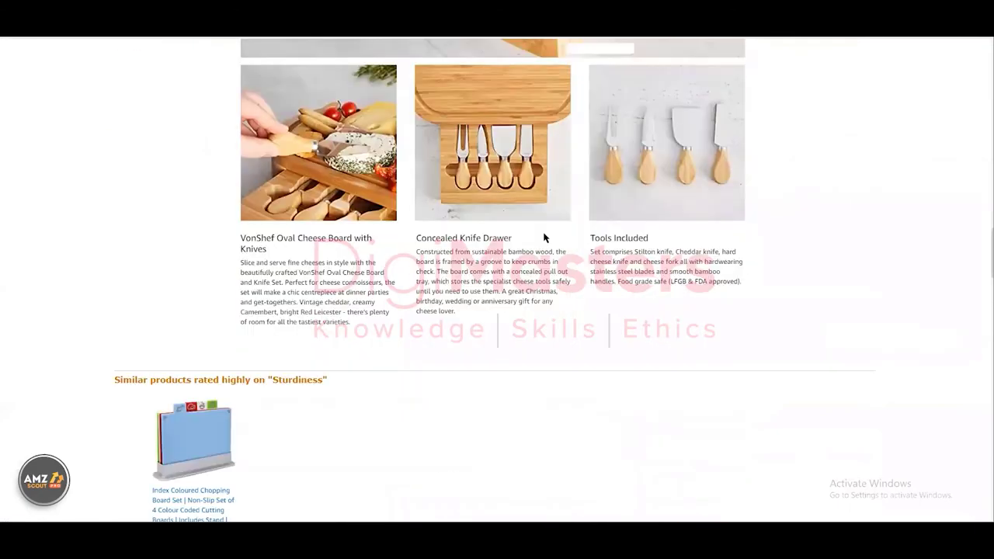
pyautogui.scroll(-3, 544, 237)
pyautogui.scroll(2, 543, 237)
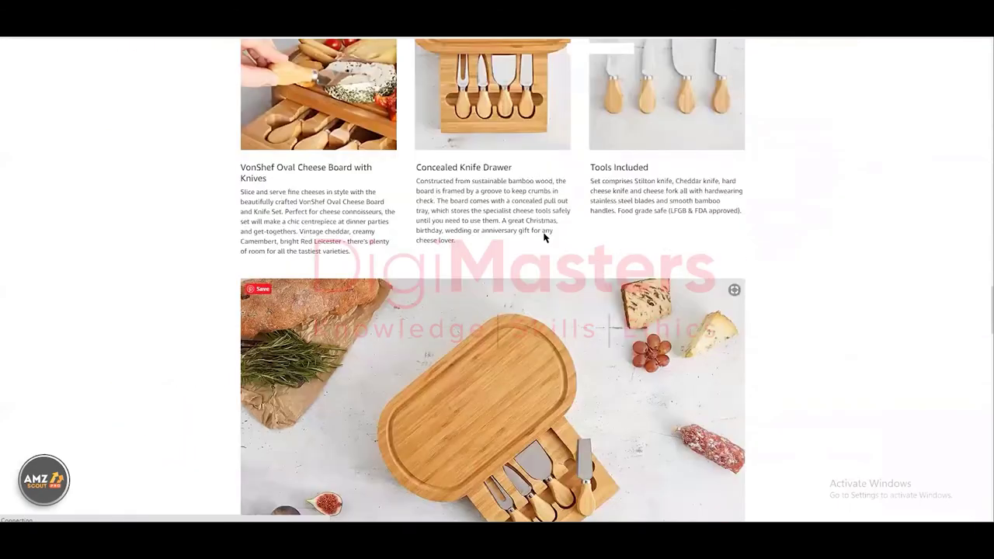
# Step: Switch to the EDSG personalised bamboo chopping board listing and highlight its plain-text product description for comparison with A+ content
pyautogui.scroll(10, 544, 237)
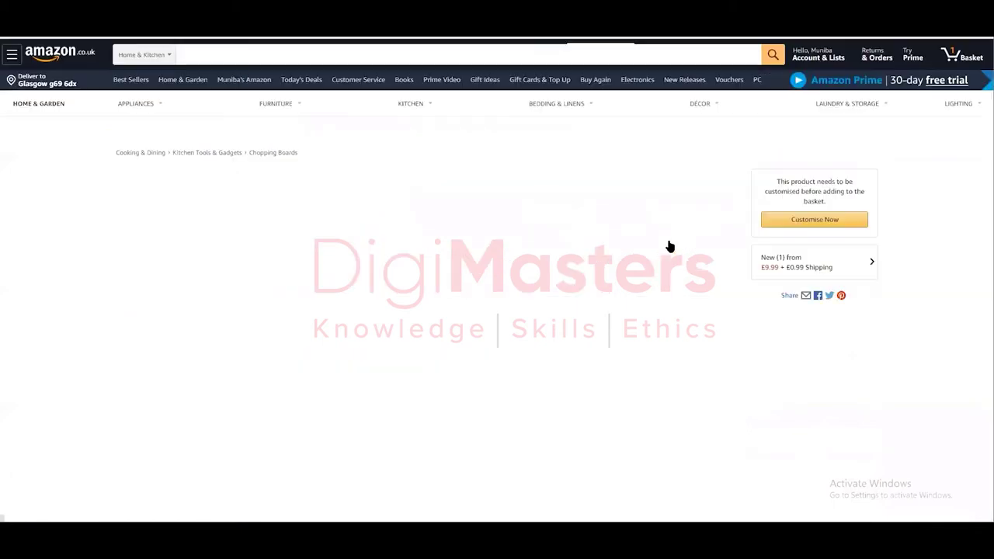
pyautogui.scroll(-15, 591, 272)
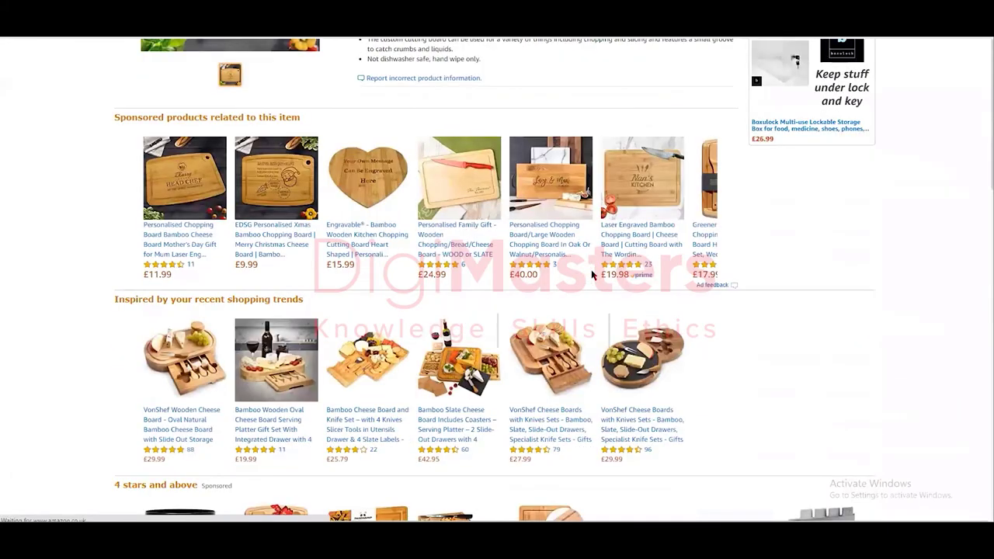
pyautogui.scroll(-3, 591, 274)
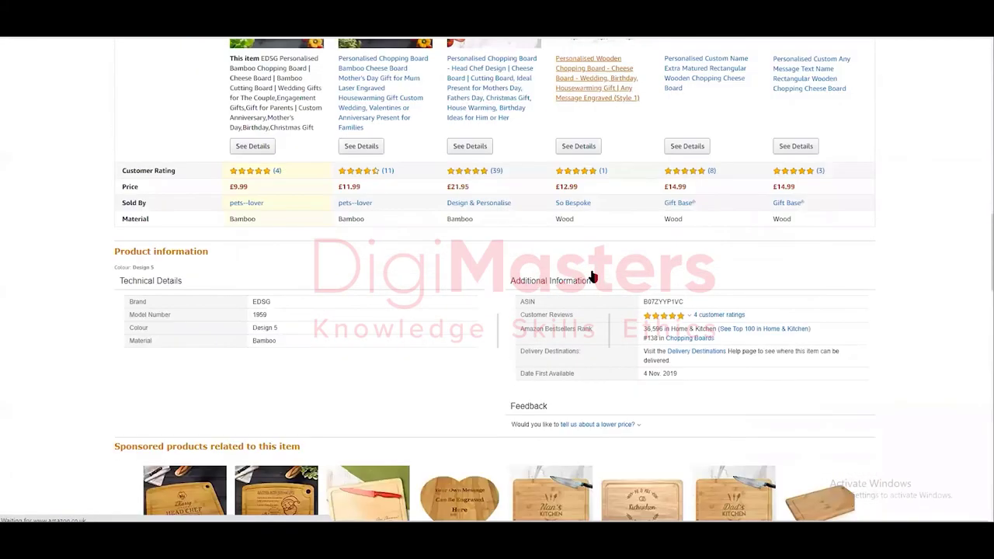
pyautogui.scroll(-5, 591, 275)
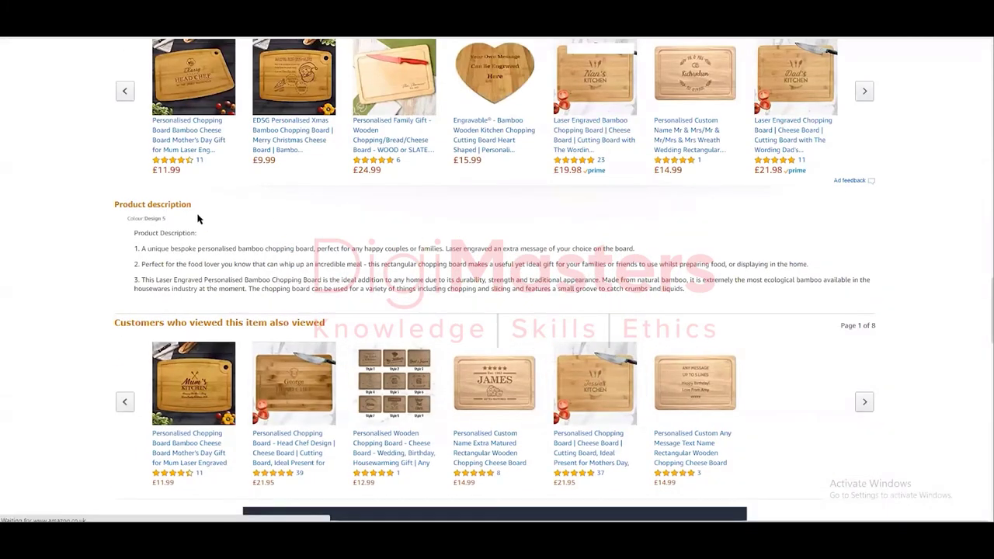
pyautogui.moveTo(133, 242); pyautogui.dragTo(660, 291)
pyautogui.scroll(-3, 660, 291)
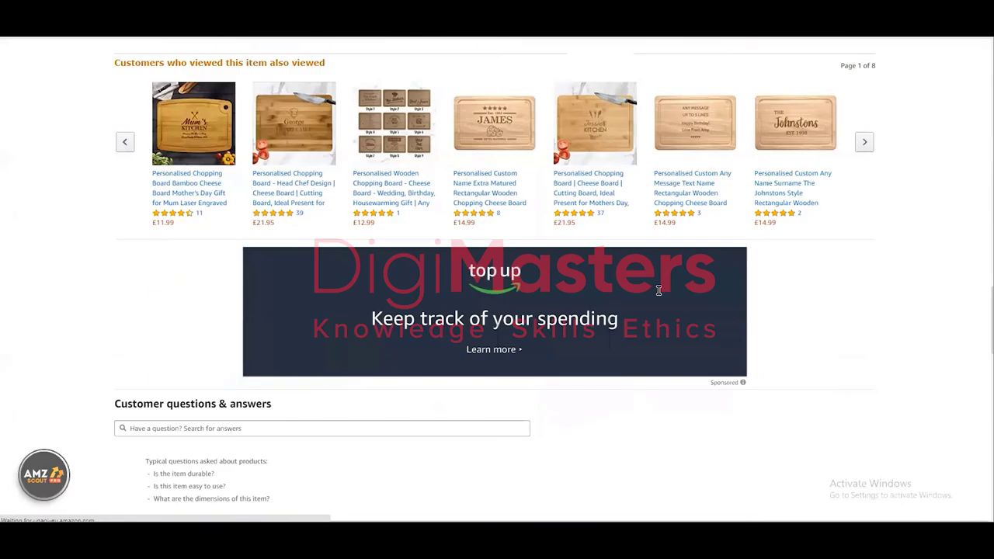
pyautogui.scroll(4, 659, 290)
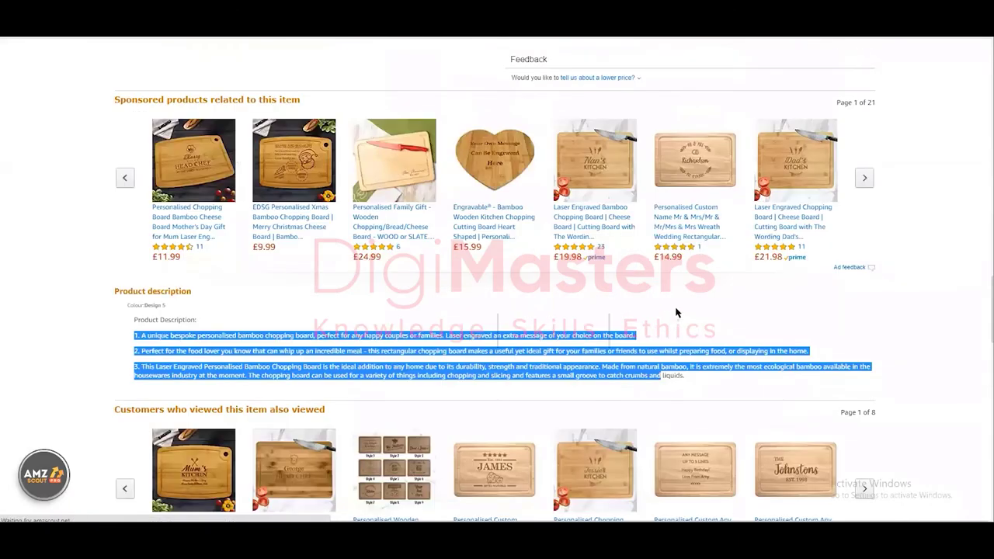
pyautogui.scroll(1, 676, 312)
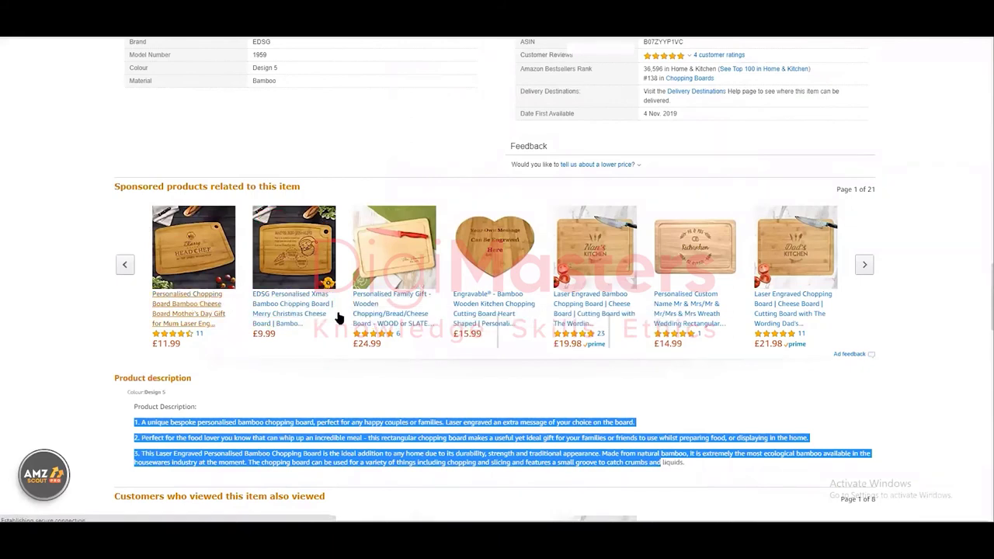
# Step: Open a sponsored personalised chopping board listing and check whether the product description uses image modules
pyautogui.click(501, 316)
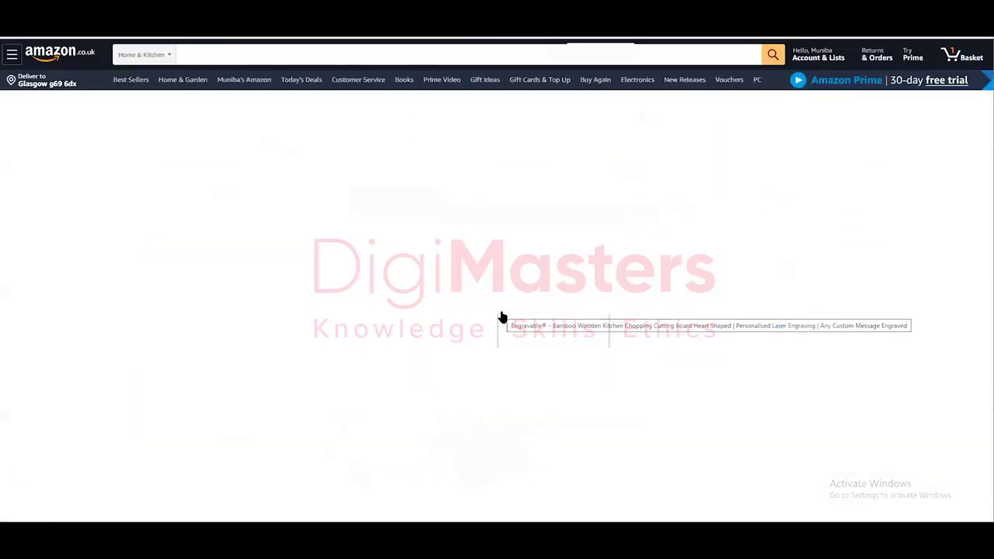
pyautogui.scroll(-15, 501, 317)
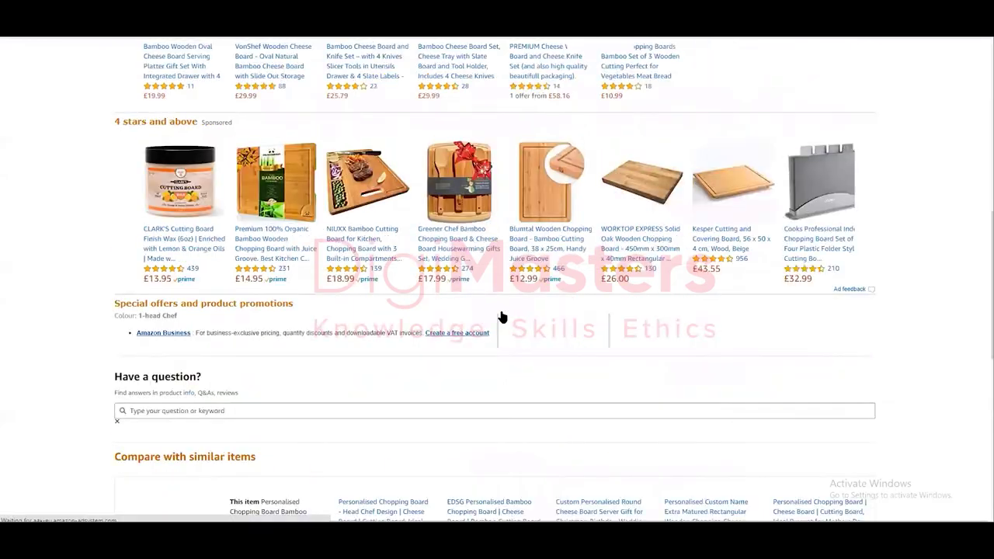
pyautogui.scroll(-7, 502, 317)
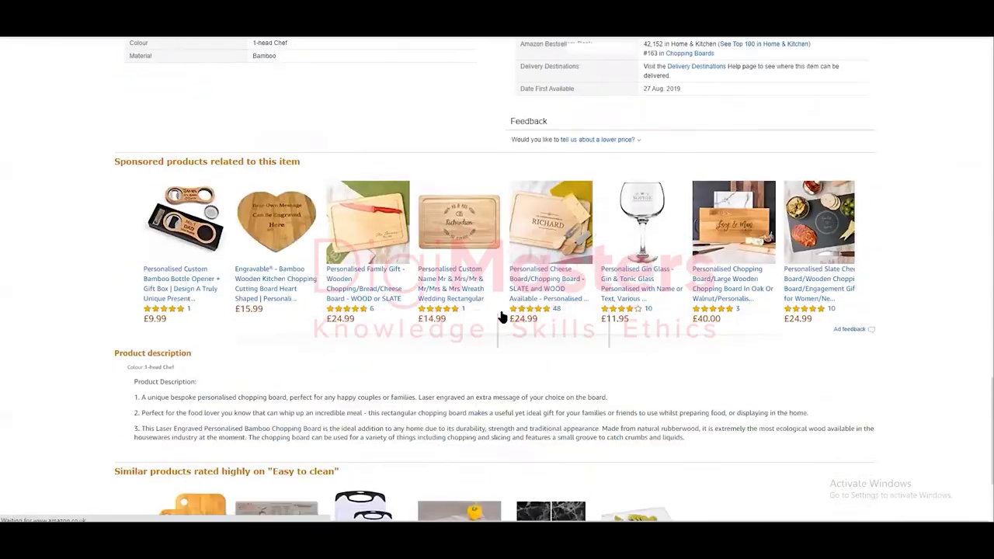
pyautogui.scroll(-3, 502, 317)
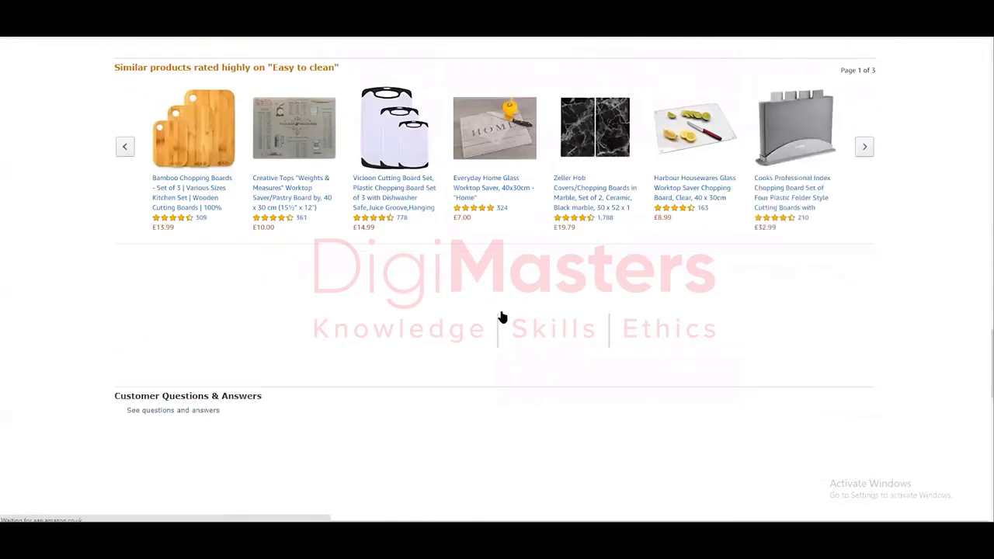
pyautogui.scroll(-1, 502, 316)
# Step: Examine the KitchenCraft skillet pan's manufacturer content from the brand header down and highlight the bulleted product specifications
pyautogui.scroll(5, 501, 317)
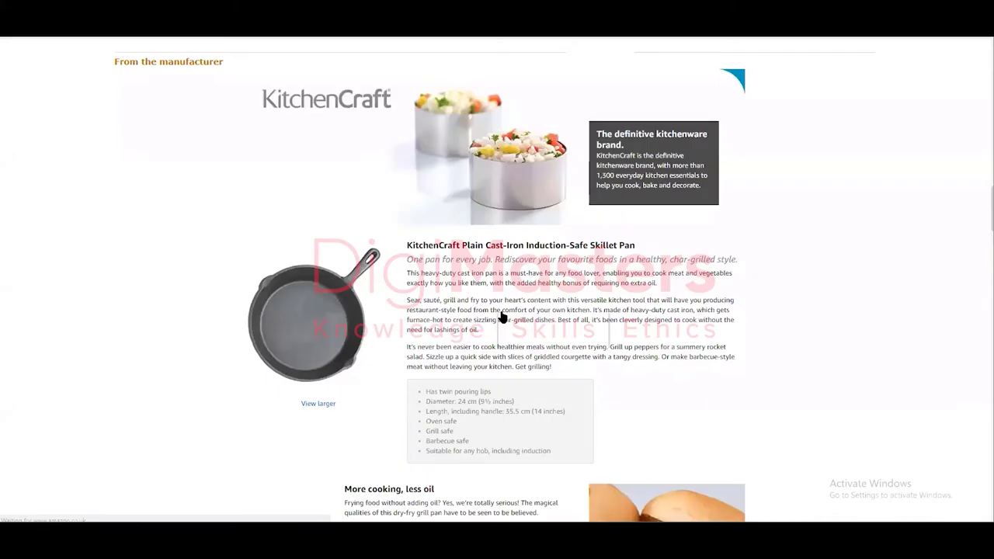
pyautogui.scroll(1, 522, 268)
pyautogui.scroll(3, 522, 268)
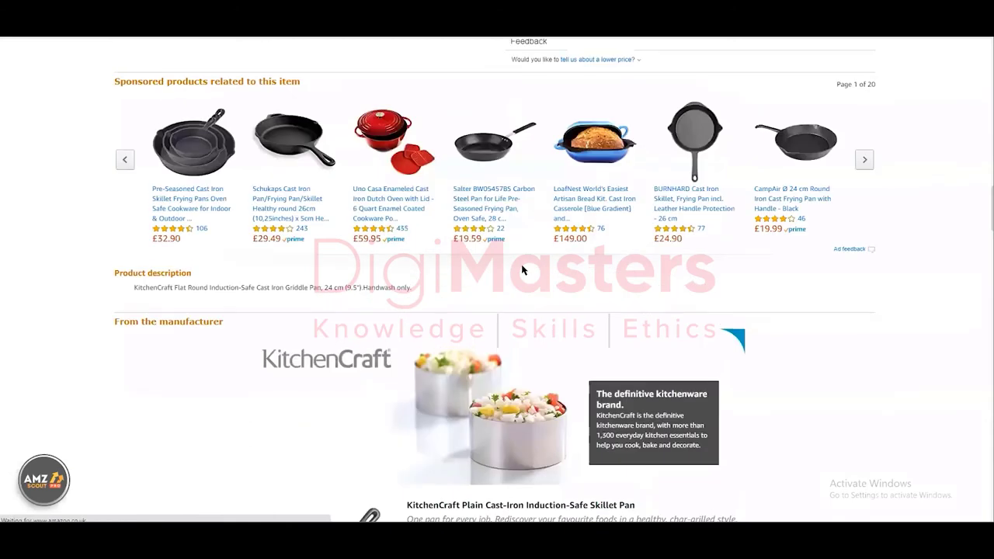
pyautogui.scroll(-3, 523, 271)
pyautogui.scroll(-1, 601, 275)
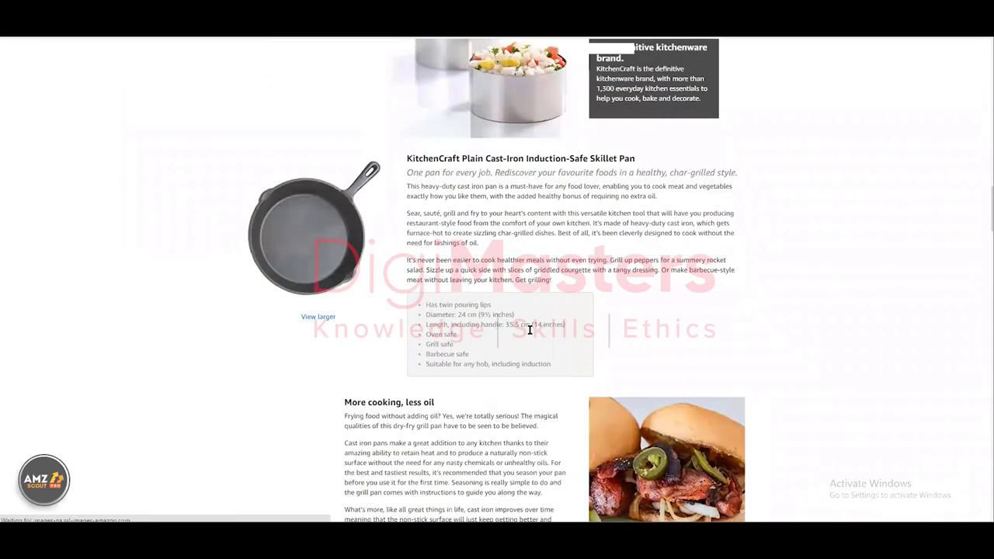
pyautogui.moveTo(553, 367); pyautogui.dragTo(430, 311)
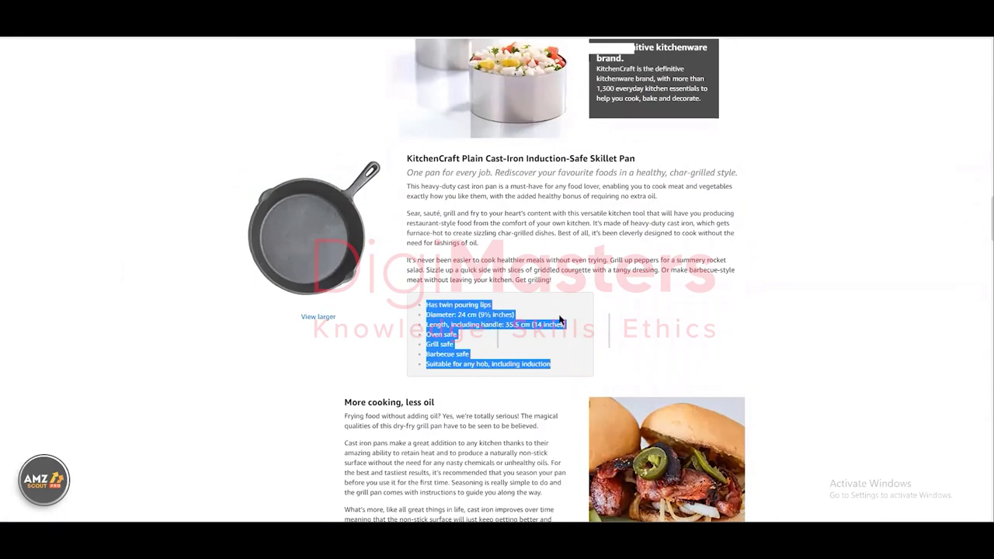
# Step: Examine the remaining KitchenCraft modules, highlight the About KitchenCraft logo and text, and review the content back up to the skillet description
pyautogui.scroll(-3, 712, 303)
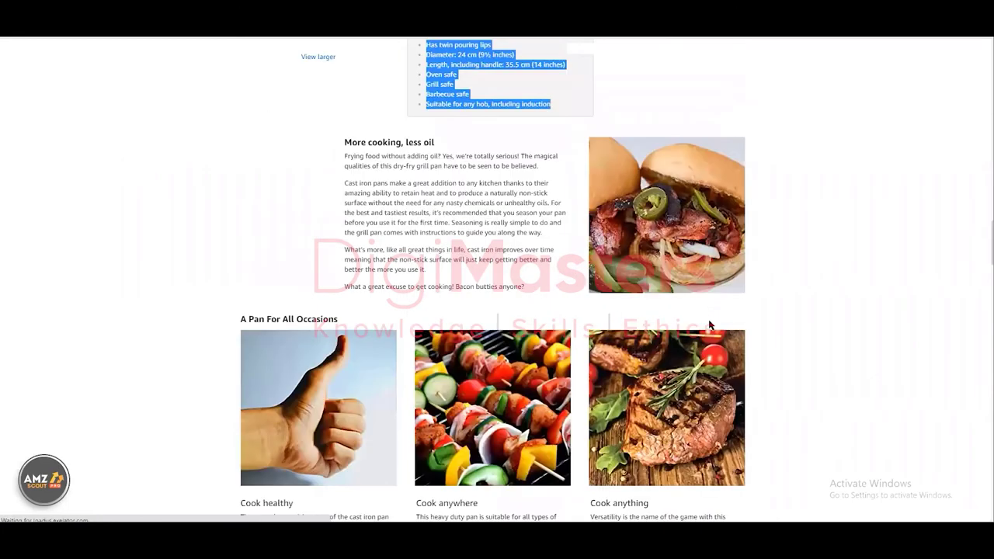
pyautogui.scroll(-2, 709, 325)
pyautogui.scroll(-3, 709, 324)
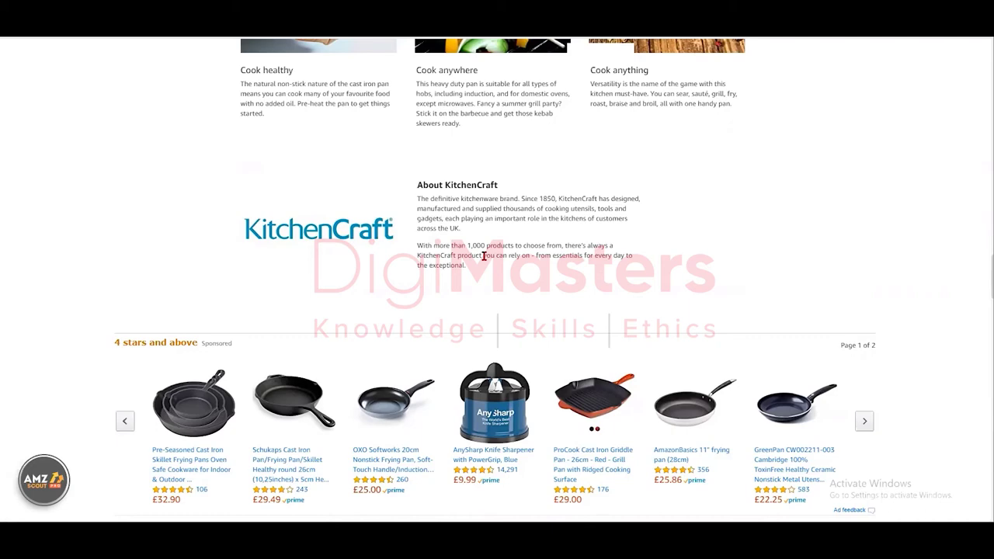
pyautogui.tripleClick(391, 242)
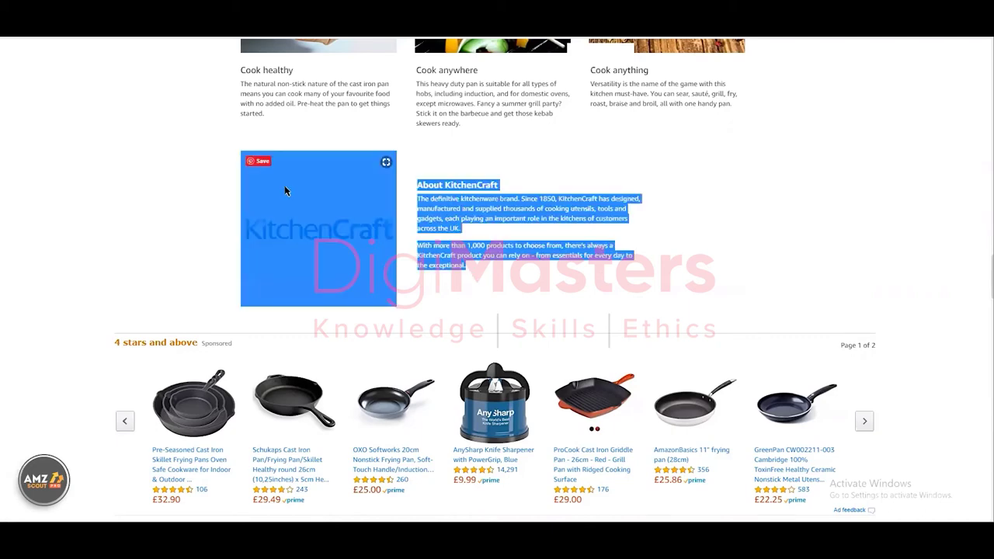
pyautogui.click(540, 282)
pyautogui.scroll(5, 540, 282)
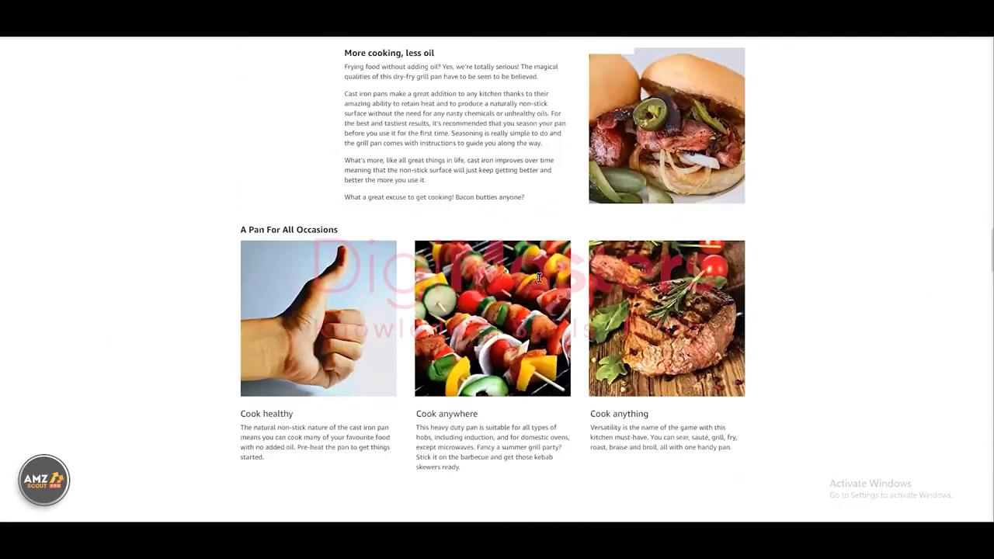
pyautogui.scroll(1, 540, 282)
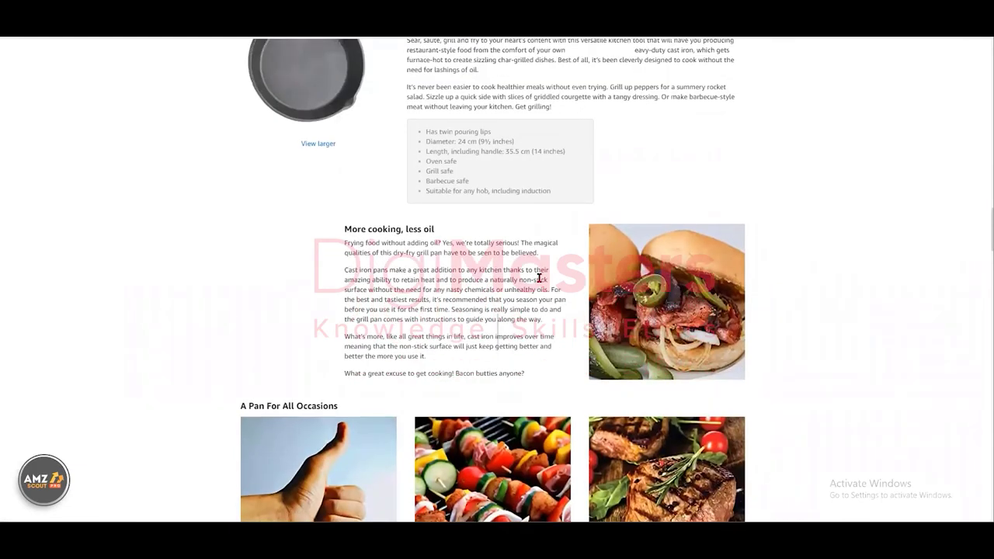
pyautogui.scroll(-3, 540, 278)
pyautogui.scroll(5, 539, 276)
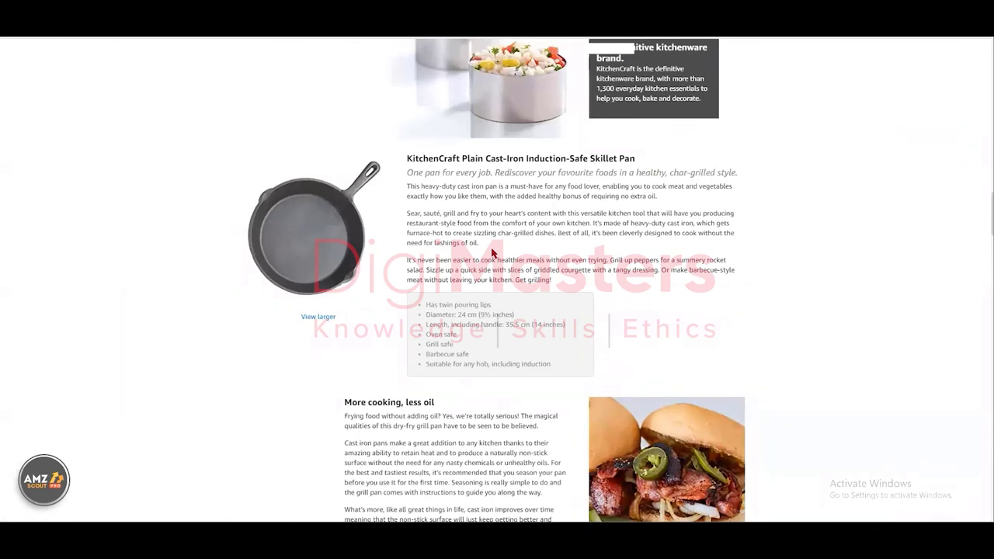
pyautogui.scroll(2, 492, 252)
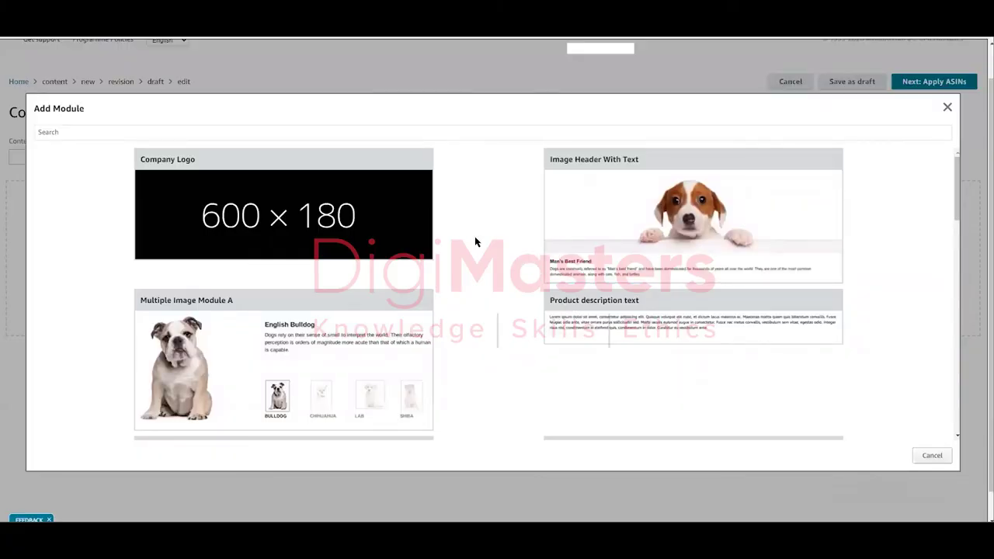
# Step: Add an Image Header With Text module to the A+ content draft and review its headline, 970:600 image and body text fields
pyautogui.click(674, 211)
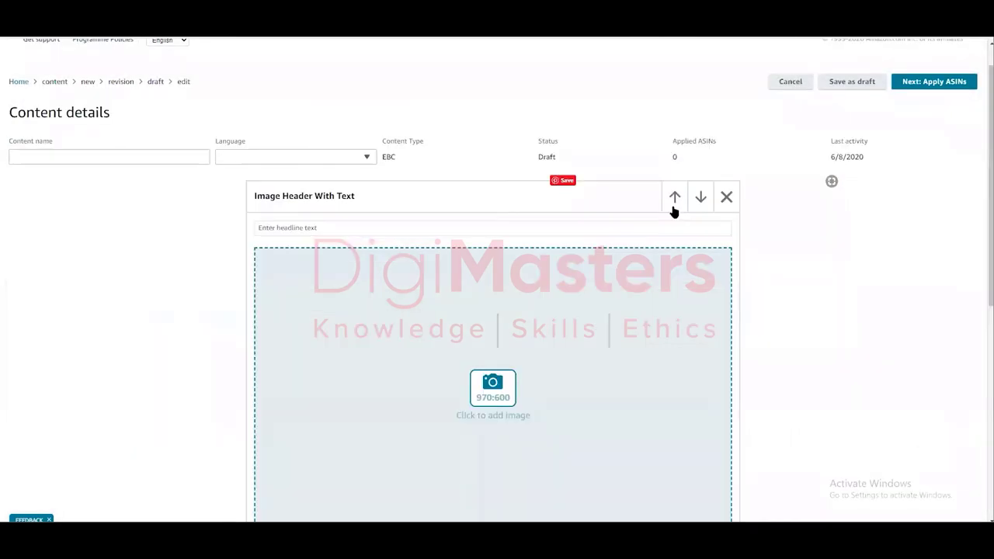
pyautogui.scroll(-2, 588, 284)
pyautogui.scroll(2, 588, 286)
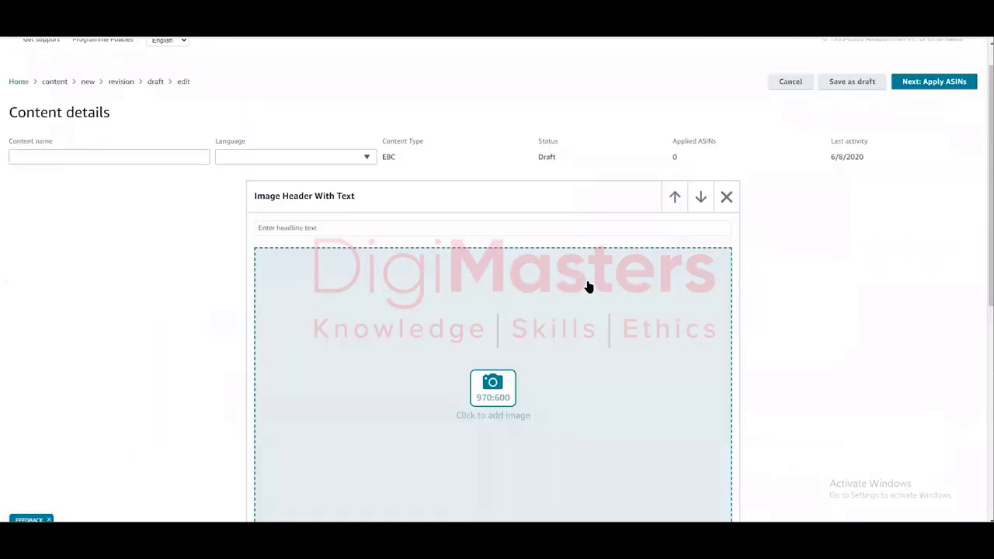
pyautogui.scroll(-1, 588, 286)
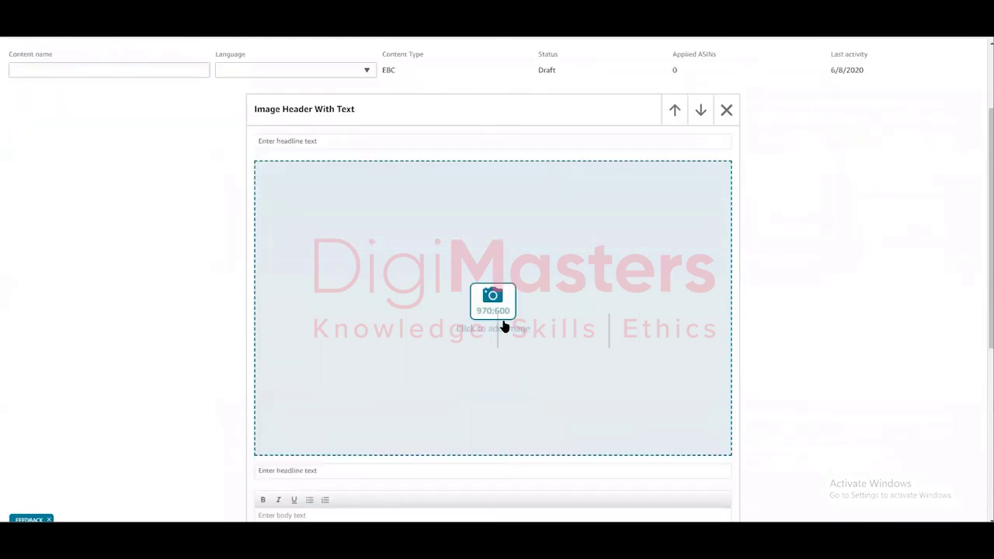
pyautogui.scroll(-1, 497, 311)
pyautogui.scroll(1, 497, 311)
pyautogui.scroll(-1, 428, 204)
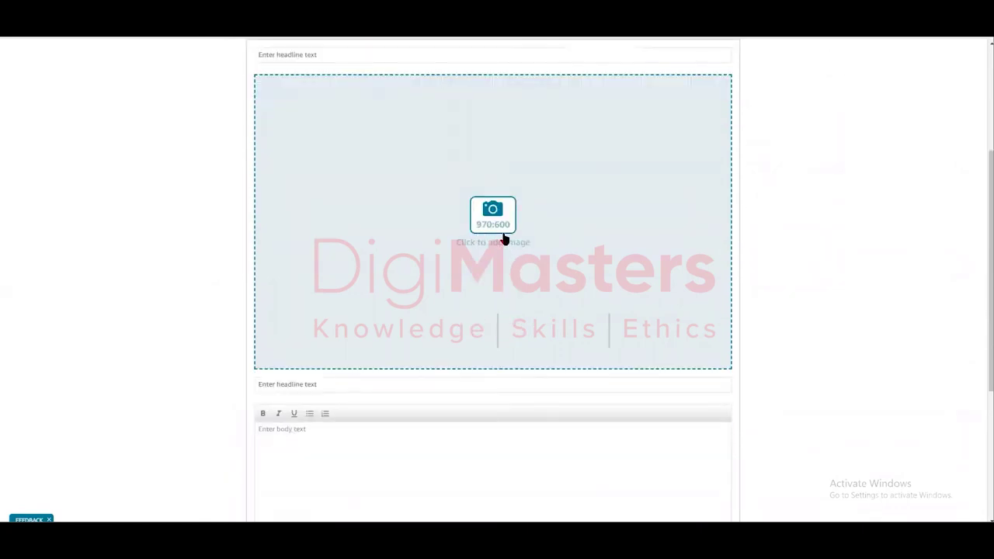
pyautogui.scroll(-1, 475, 255)
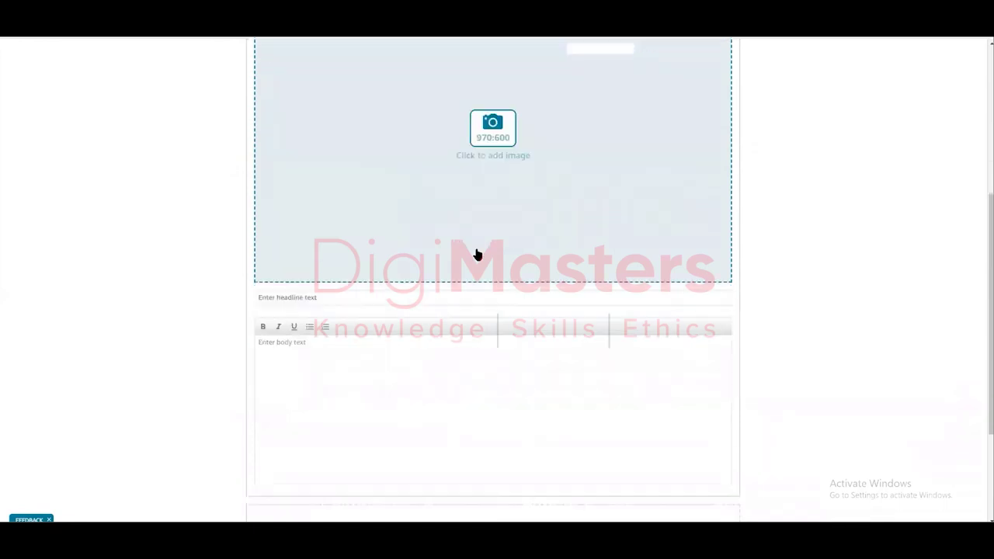
# Step: Check the lower headline and body text fields of the Image Header With Text module and remove the module from the draft
pyautogui.scroll(-2, 392, 302)
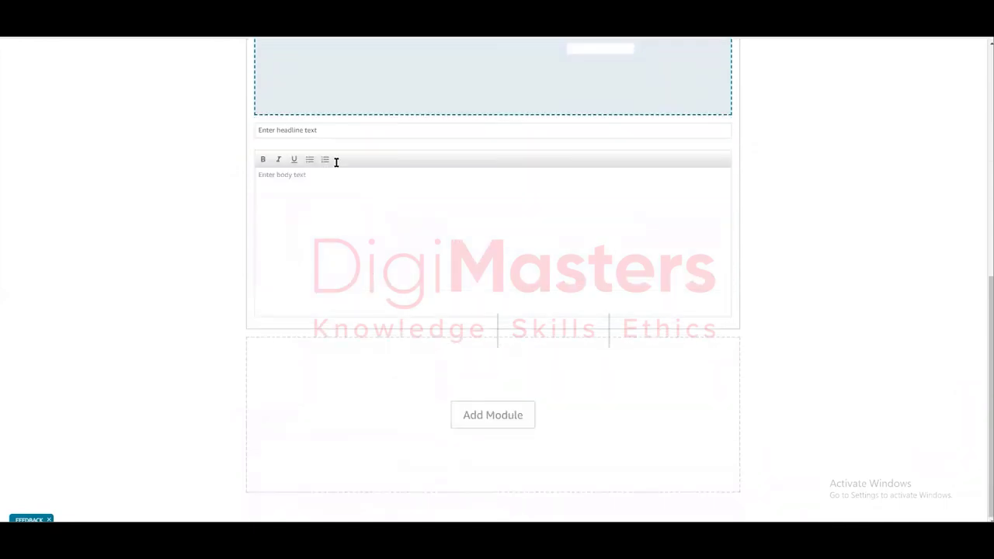
pyautogui.click(337, 133)
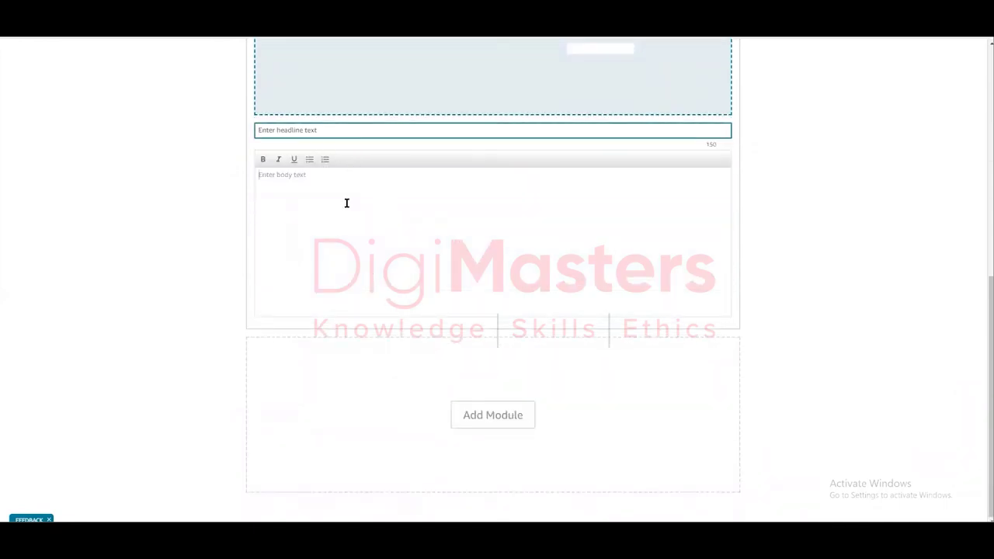
pyautogui.click(346, 203)
pyautogui.scroll(6, 444, 244)
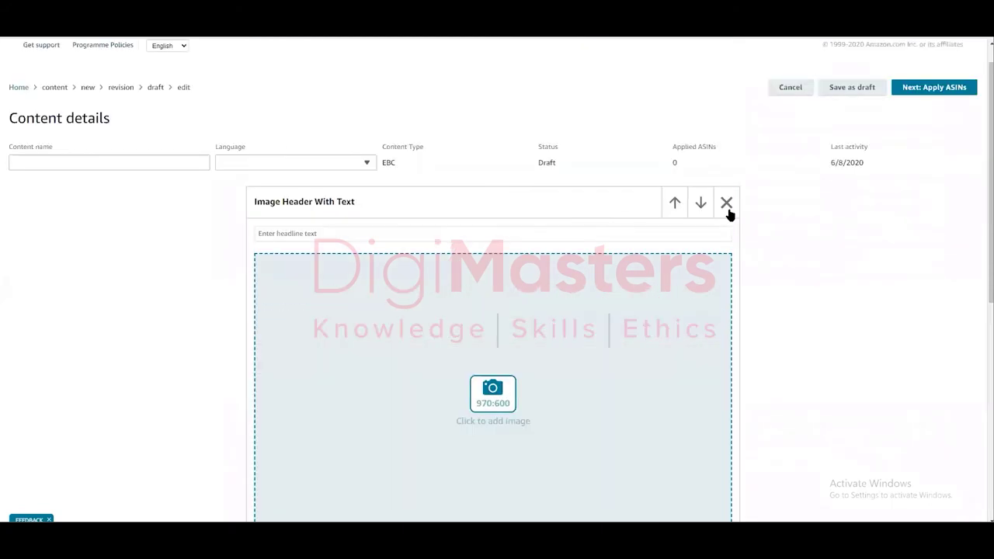
pyautogui.click(726, 204)
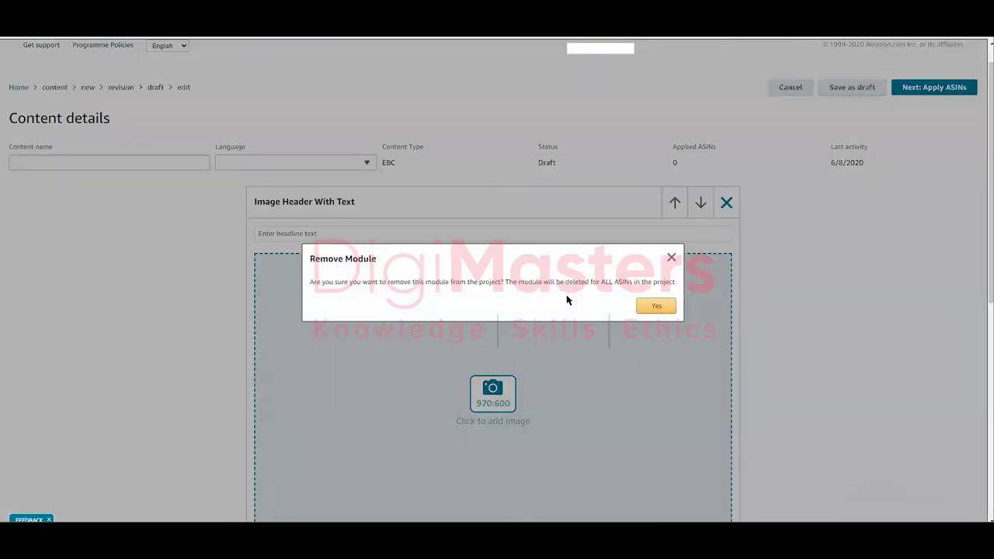
pyautogui.click(657, 307)
# Step: Add a Multiple Image Module A to review its 300:300 image, text and caption fields, and remove it from the draft
pyautogui.click(504, 271)
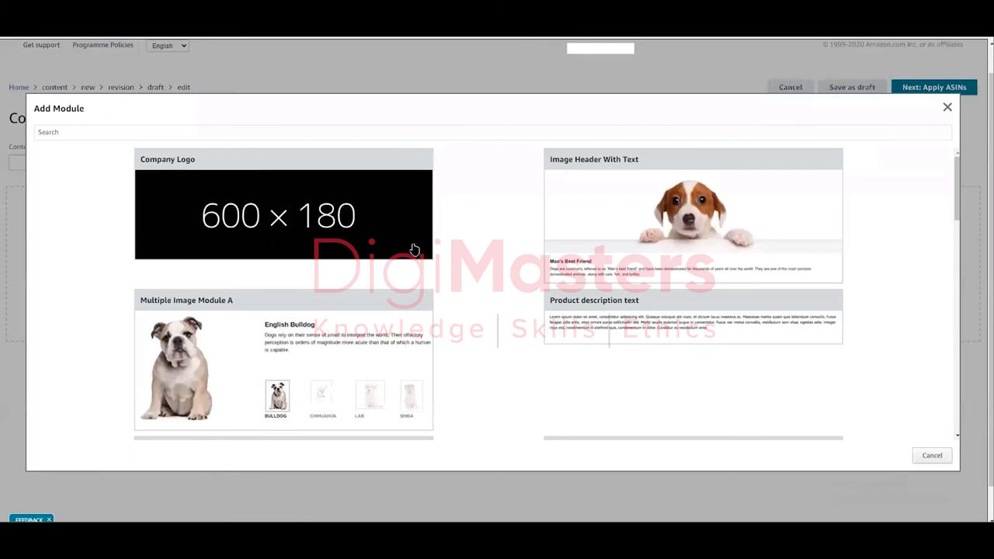
pyautogui.click(288, 375)
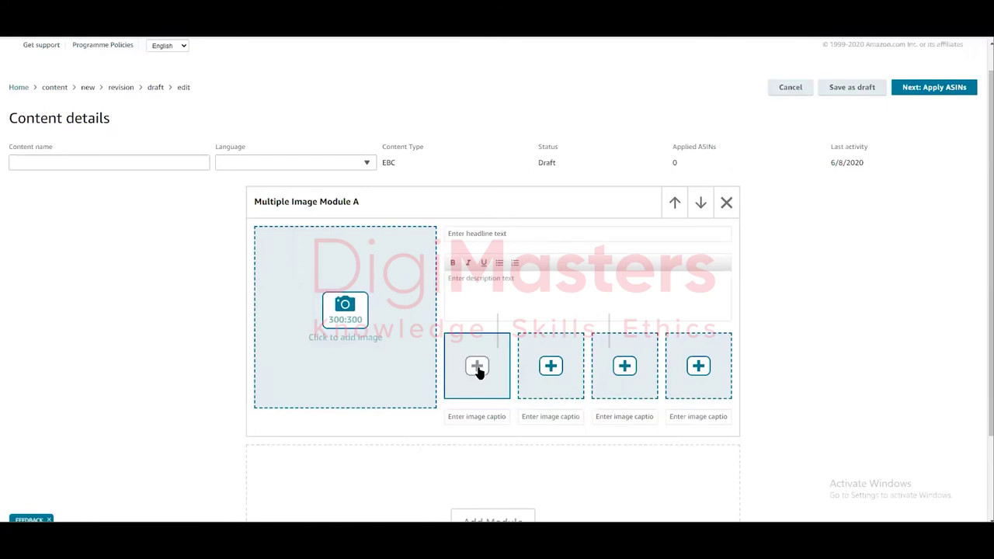
pyautogui.scroll(-1, 575, 366)
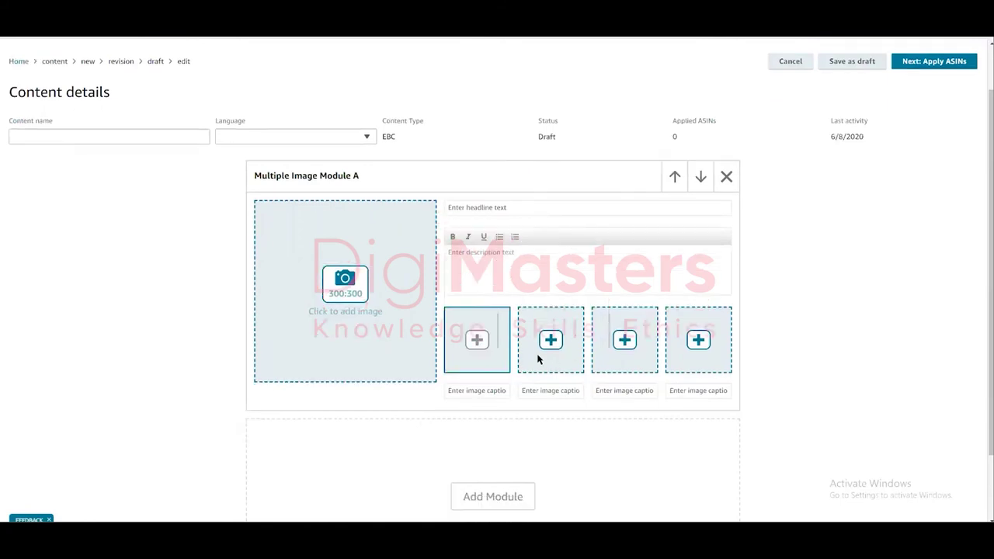
pyautogui.click(547, 282)
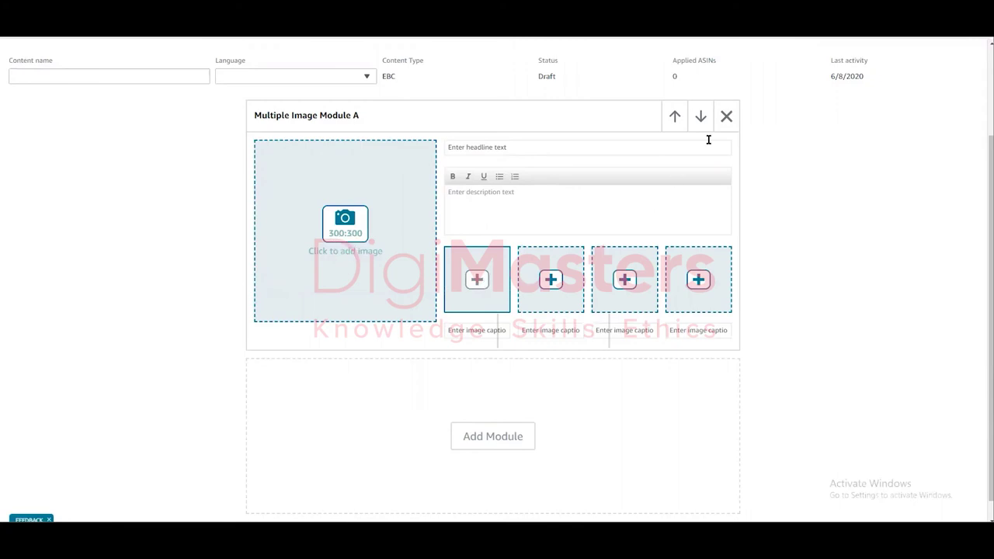
pyautogui.click(727, 115)
pyautogui.click(650, 307)
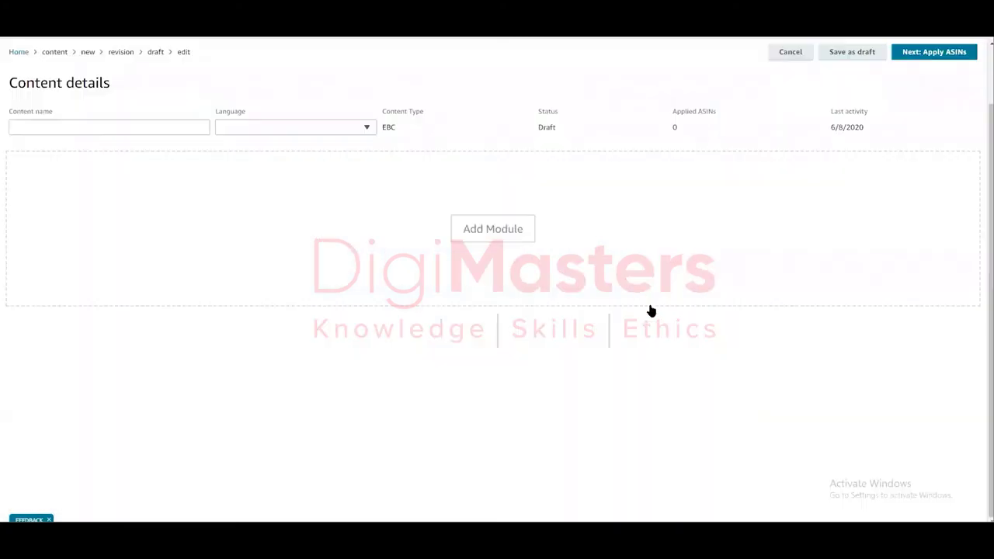
# Step: Add a Standard Comparison Chart module and review its 150:300 image, title and ASIN fields
pyautogui.click(501, 231)
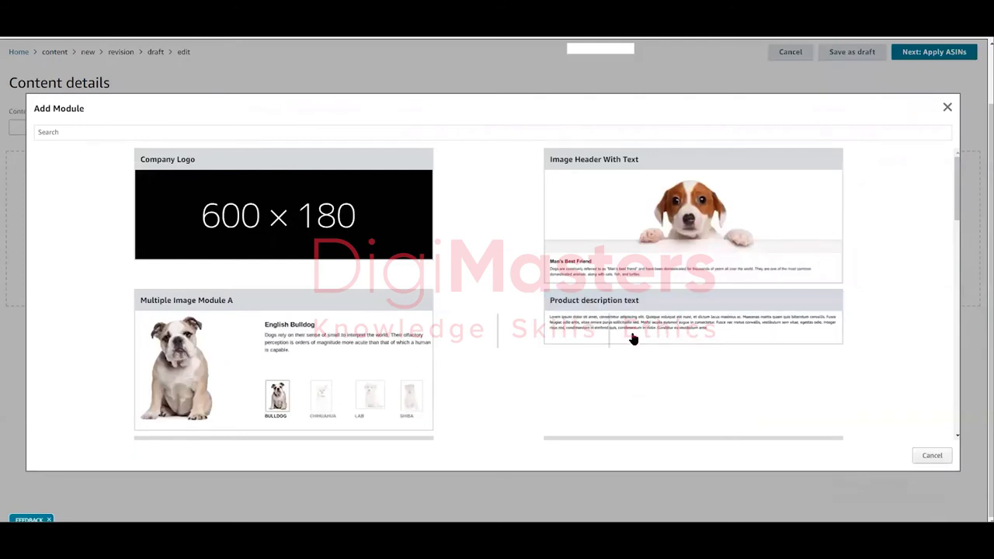
pyautogui.scroll(-3, 615, 330)
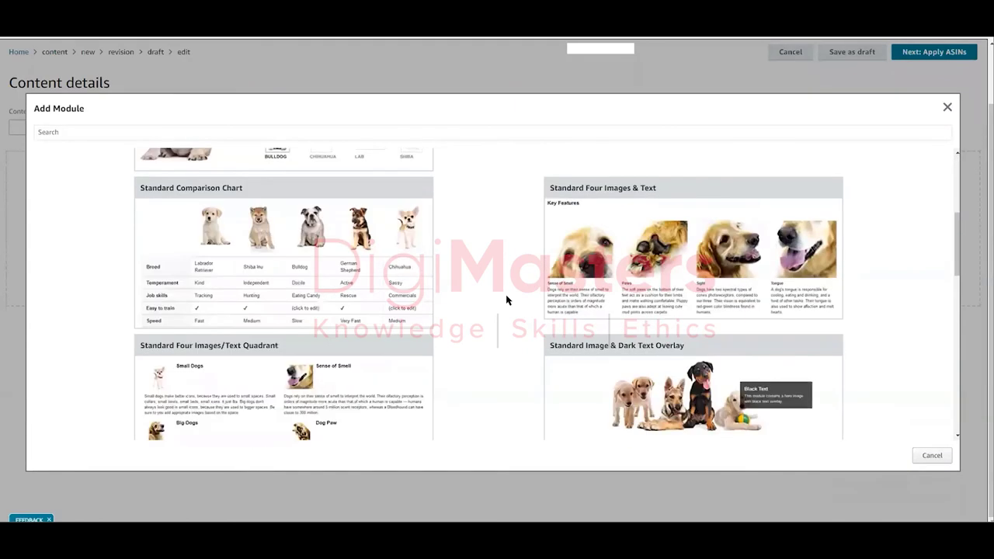
pyautogui.click(292, 241)
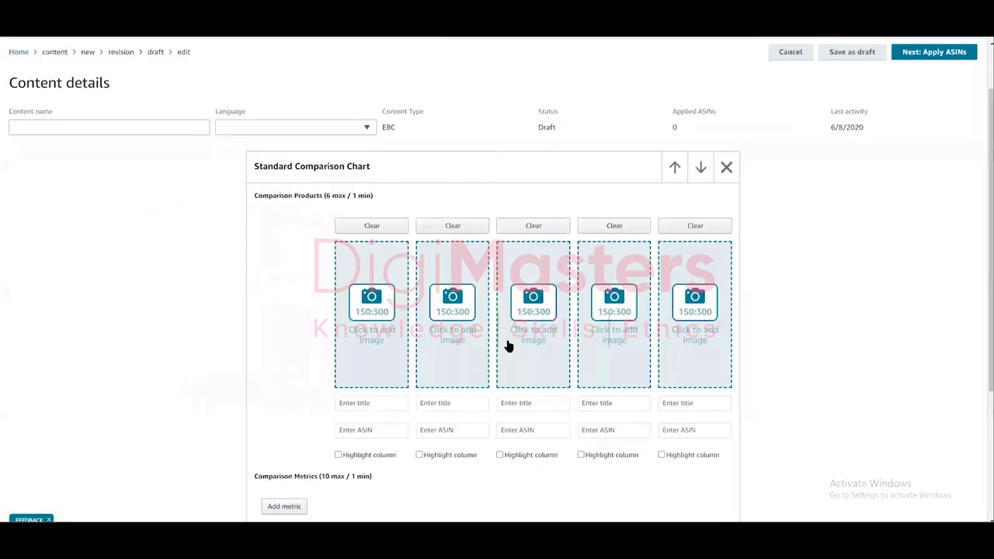
pyautogui.scroll(-1, 536, 324)
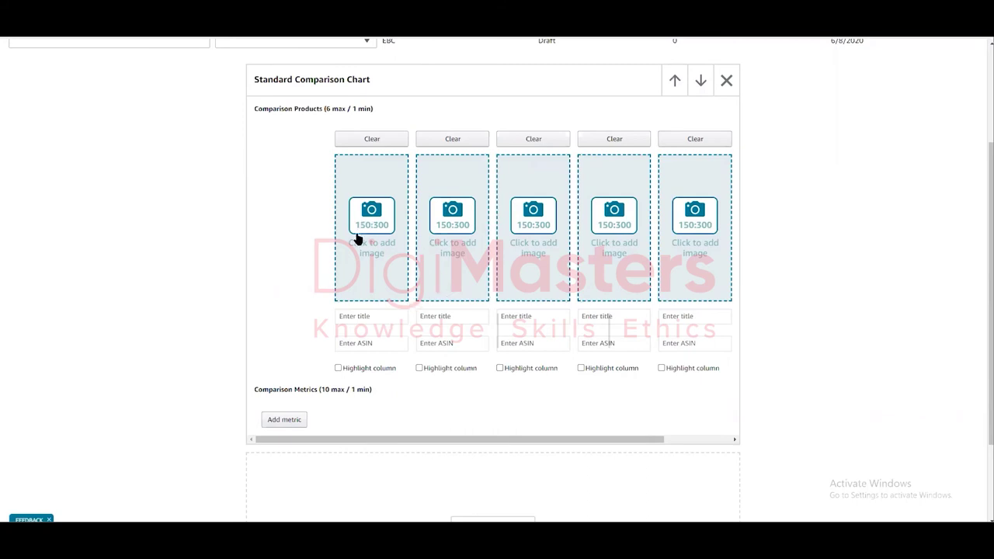
# Step: Highlight the Comparison Metrics heading in the comparison chart and remove the module from the draft
pyautogui.click(723, 87)
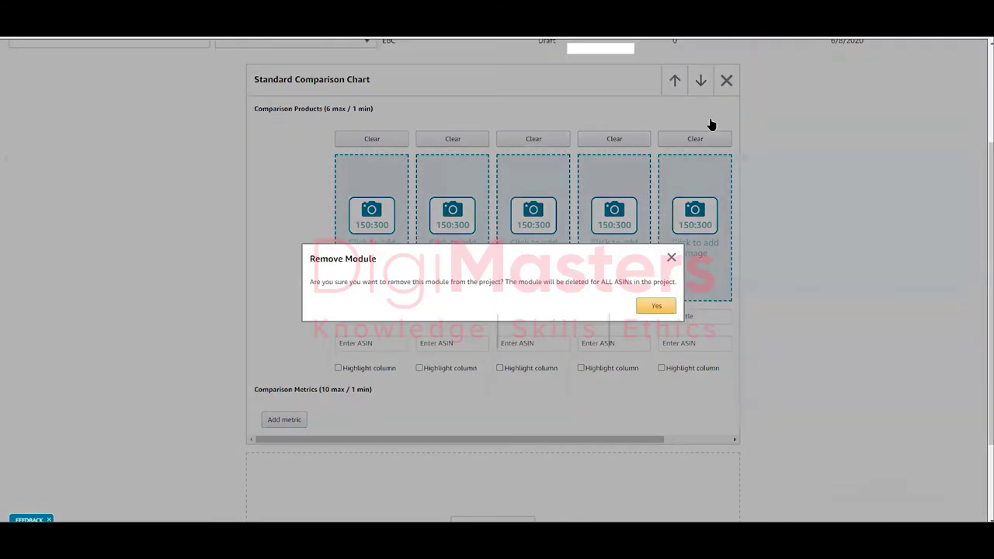
pyautogui.click(670, 257)
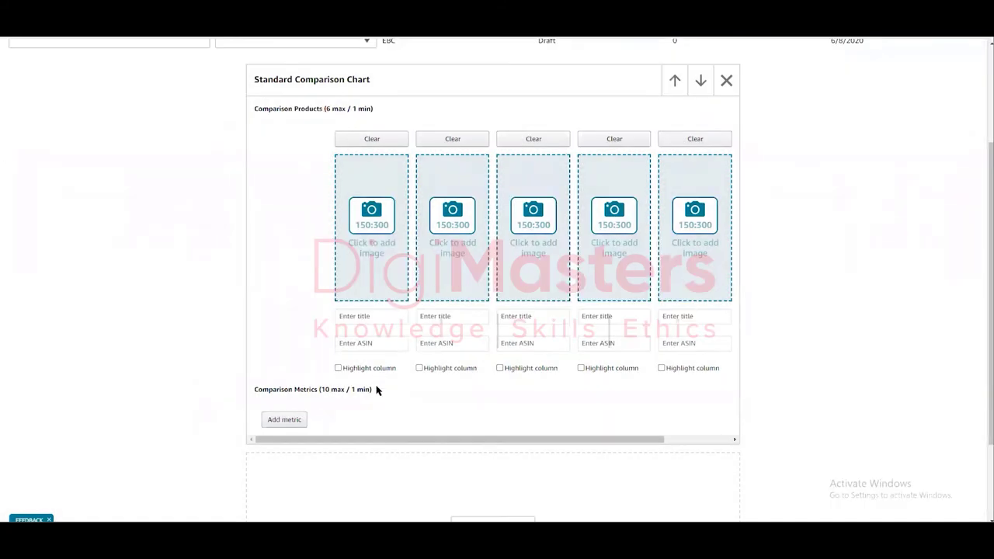
pyautogui.moveTo(372, 389); pyautogui.dragTo(261, 389)
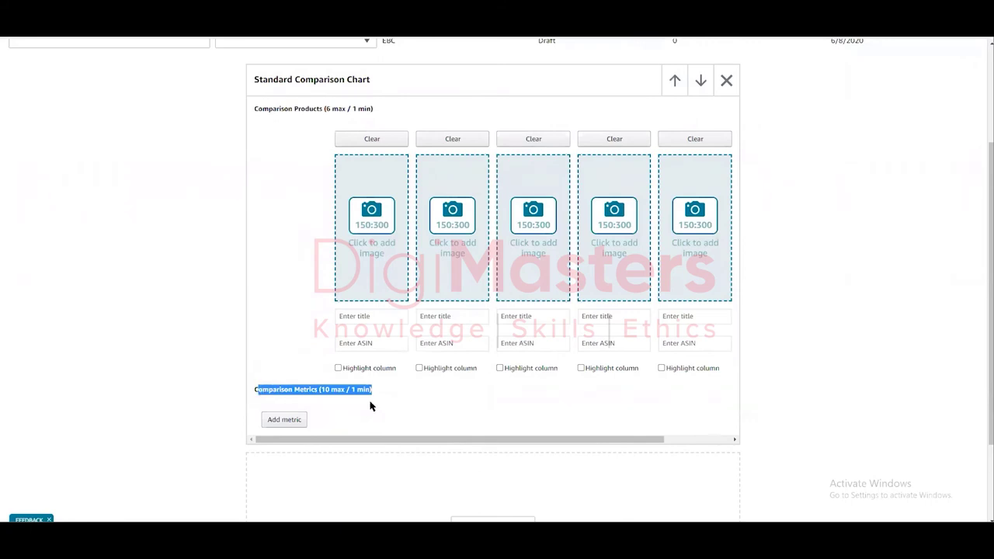
pyautogui.click(726, 82)
pyautogui.click(649, 307)
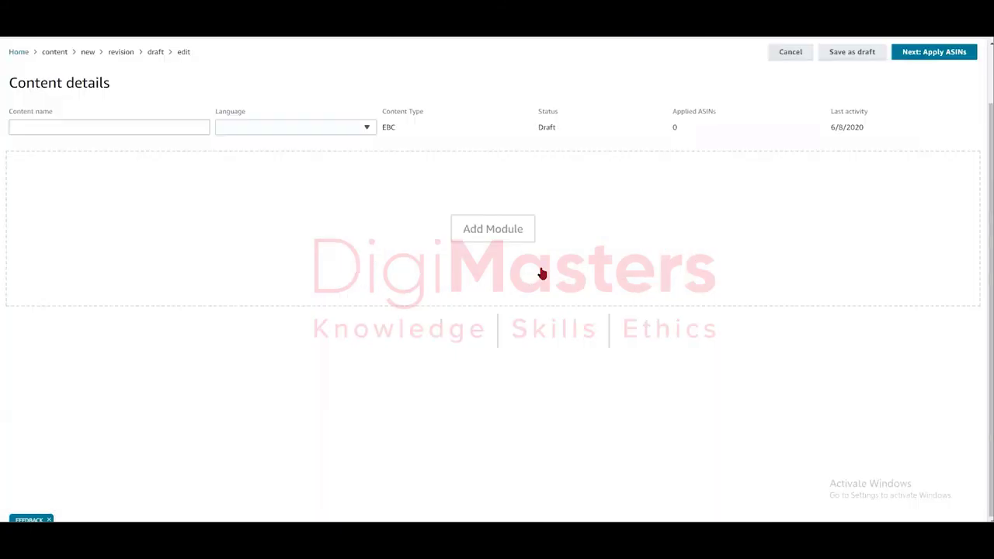
# Step: Add a Standard Four Images & Text module to review its 220:220 image slots and text fields, and remove it from the draft
pyautogui.click(503, 233)
pyautogui.scroll(-4, 340, 306)
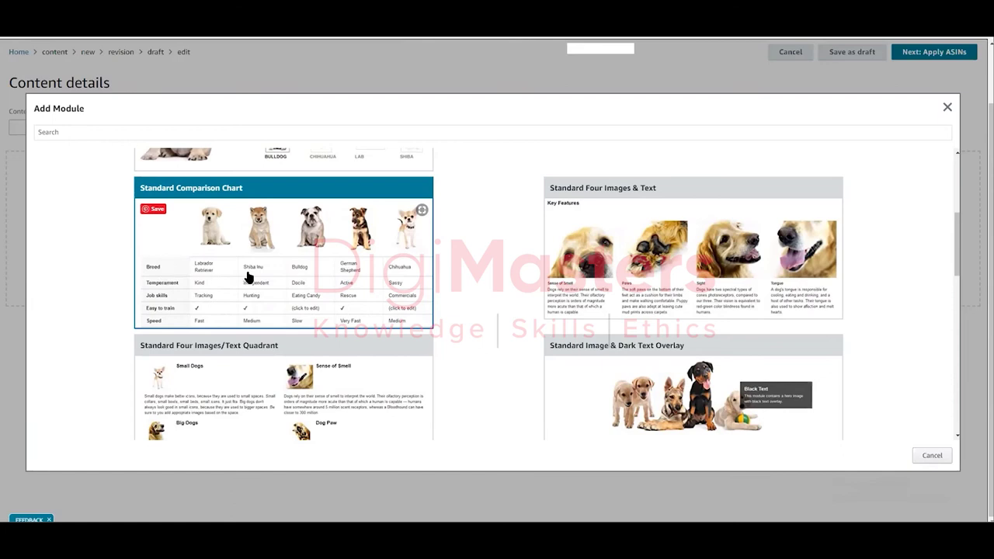
pyautogui.click(676, 266)
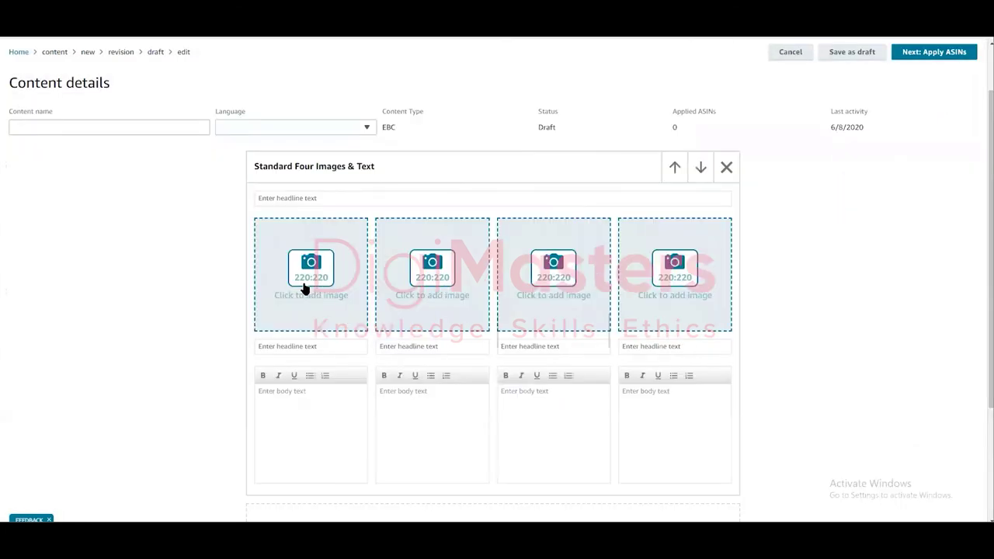
pyautogui.click(725, 169)
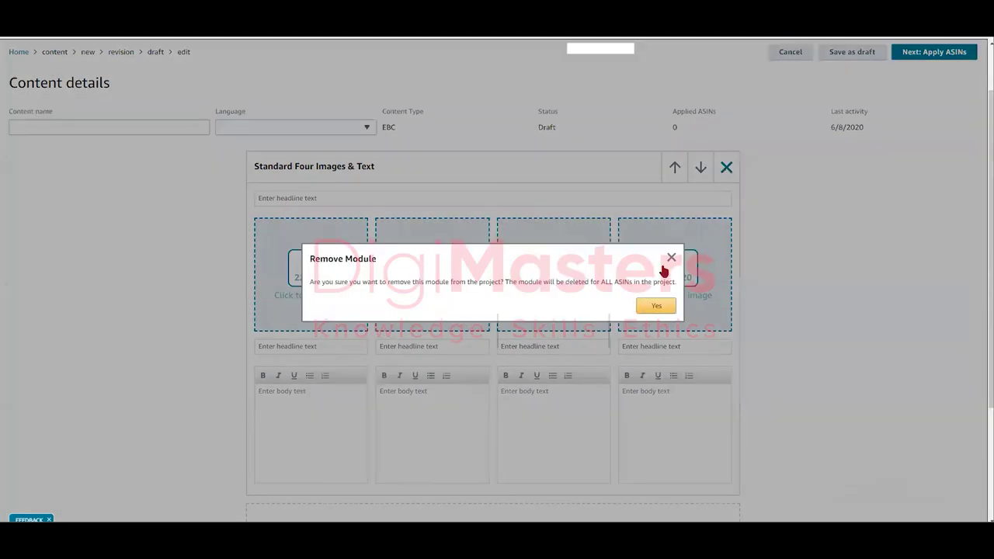
pyautogui.click(655, 308)
# Step: Add a Standard Four Images/Text Quadrant module to the empty A+ content draft
pyautogui.click(471, 230)
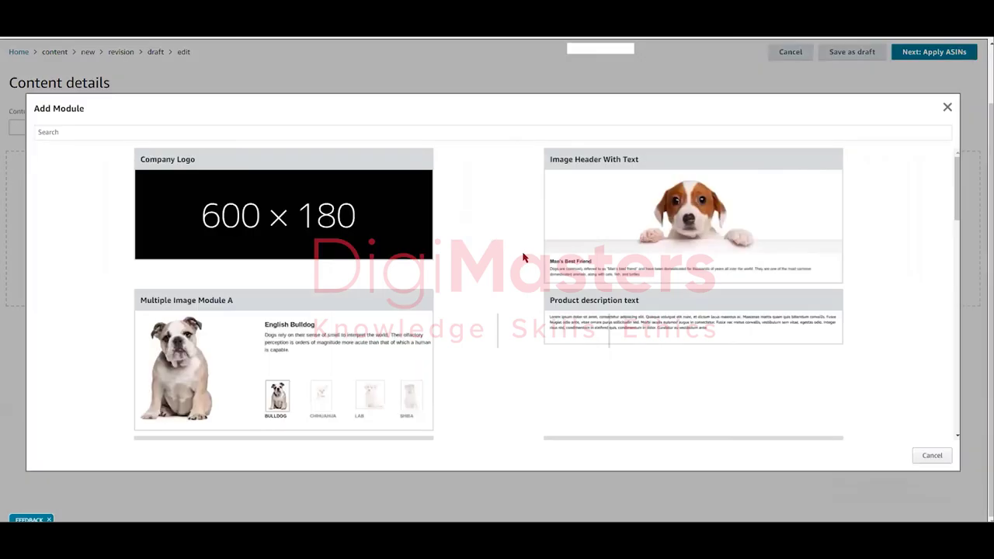
pyautogui.scroll(-5, 524, 257)
pyautogui.scroll(-3, 524, 258)
pyautogui.scroll(4, 525, 258)
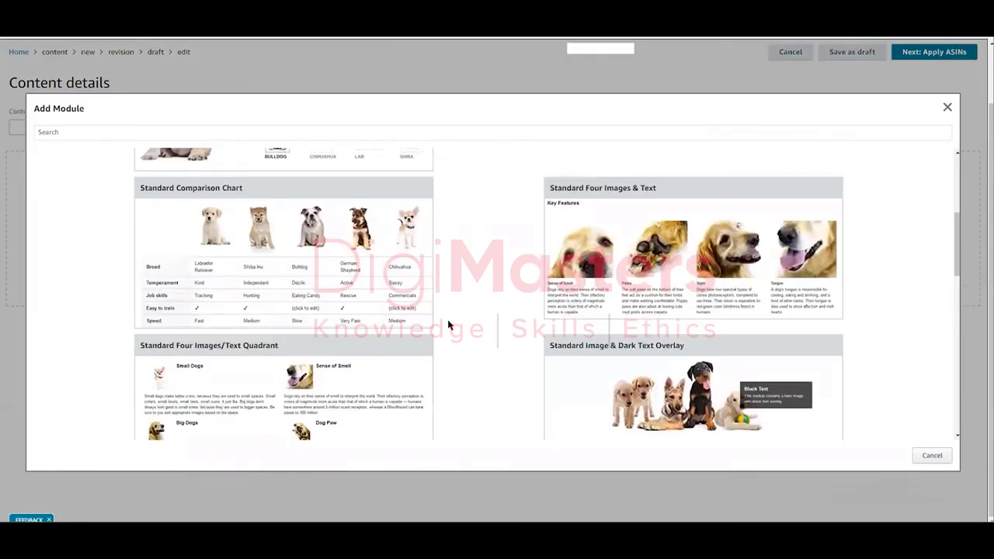
pyautogui.scroll(-2, 447, 319)
pyautogui.click(342, 314)
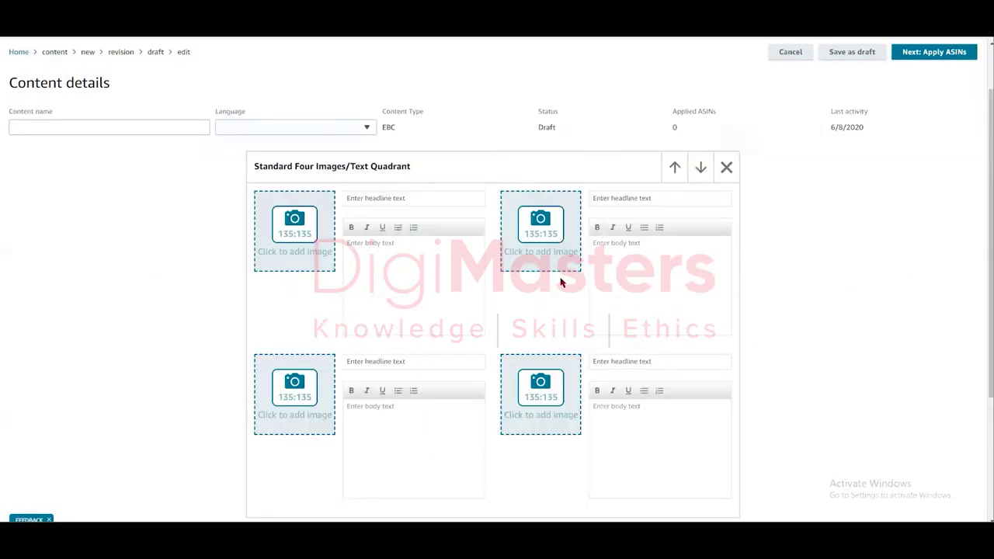
# Step: Add a Standard Image & Dark Text Overlay module below the Four Images/Text Quadrant module and review its fields
pyautogui.scroll(-3, 688, 221)
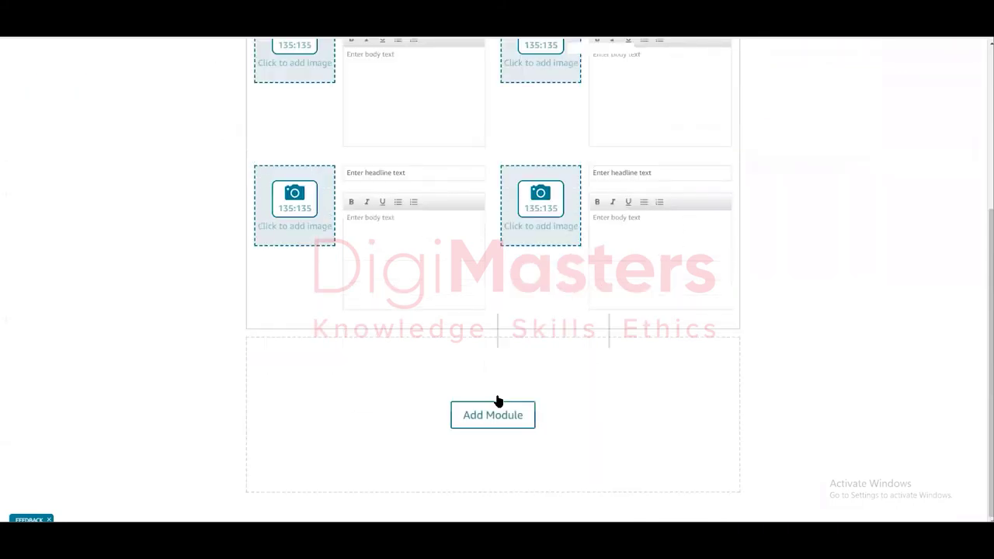
pyautogui.click(485, 410)
pyautogui.scroll(-5, 475, 345)
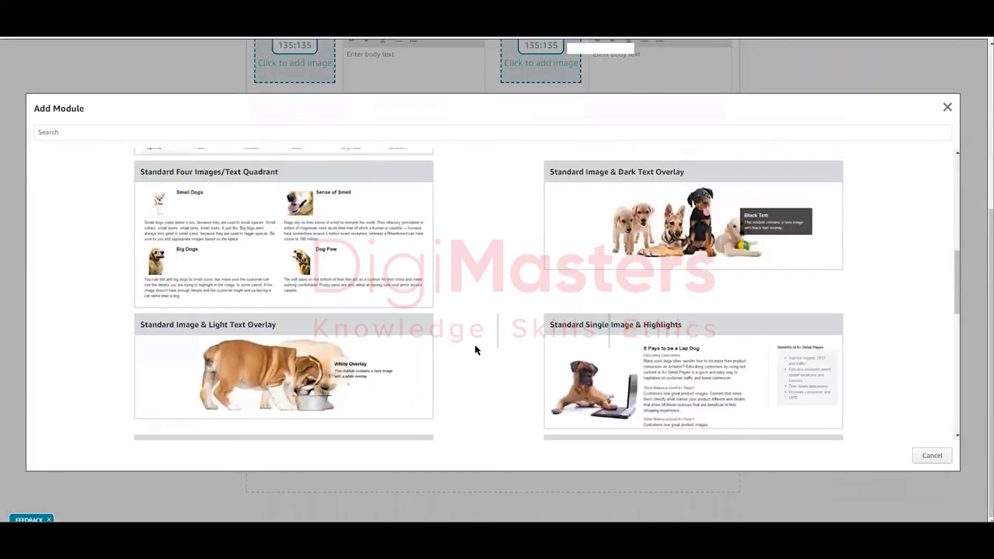
pyautogui.scroll(-2, 474, 344)
pyautogui.click(659, 323)
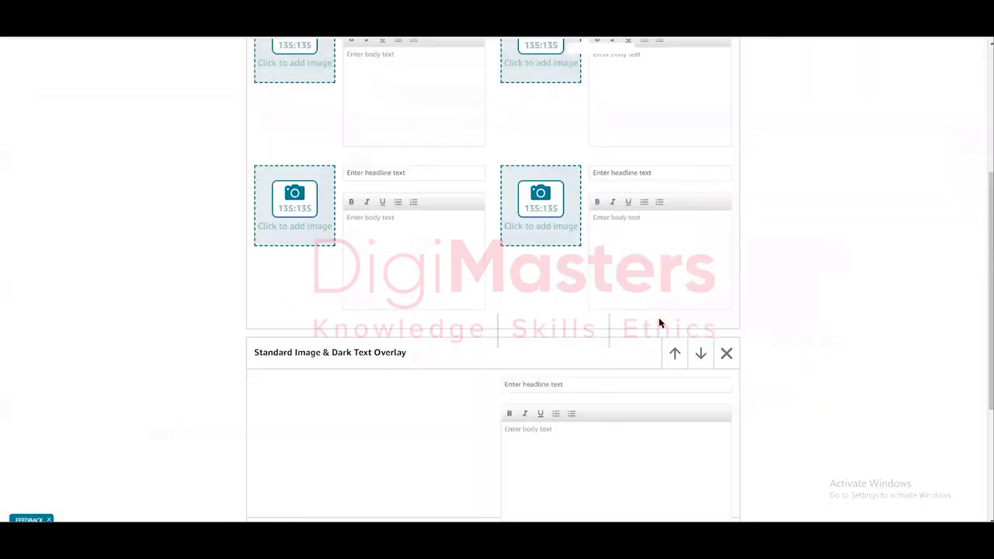
pyautogui.scroll(-2, 545, 309)
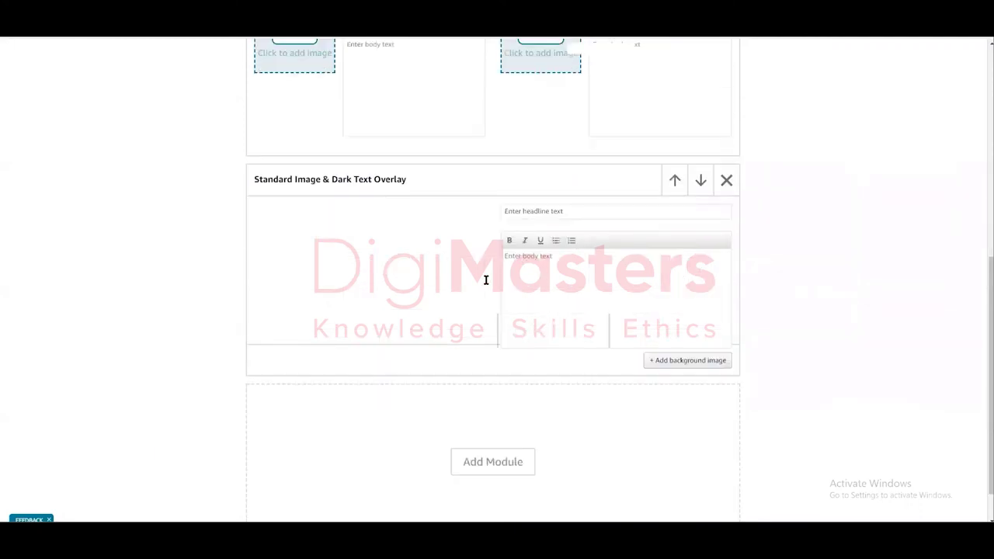
# Step: Check the minimum background image size for the dark text overlay module without adding an image, and focus its body text field
pyautogui.click(664, 360)
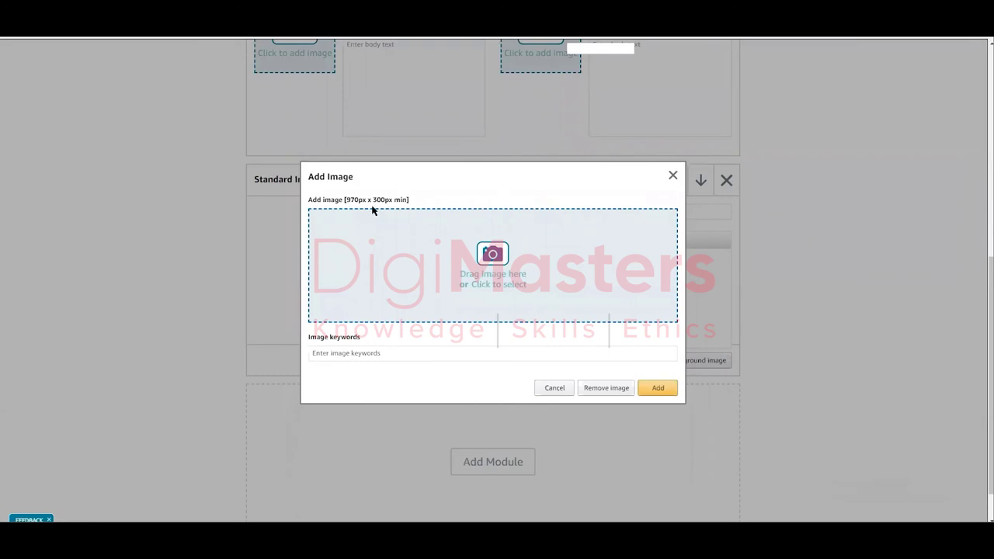
pyautogui.moveTo(409, 199); pyautogui.dragTo(335, 200)
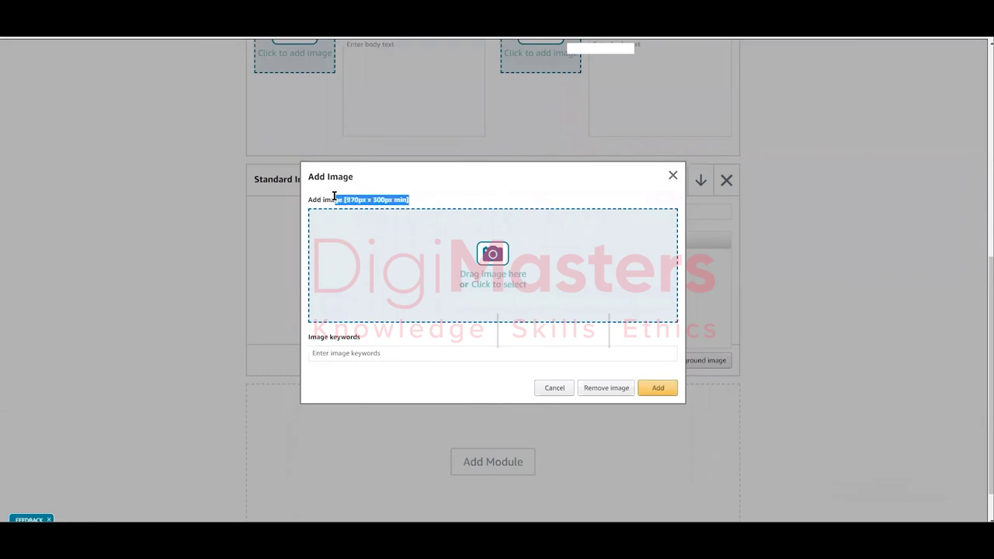
pyautogui.click(554, 388)
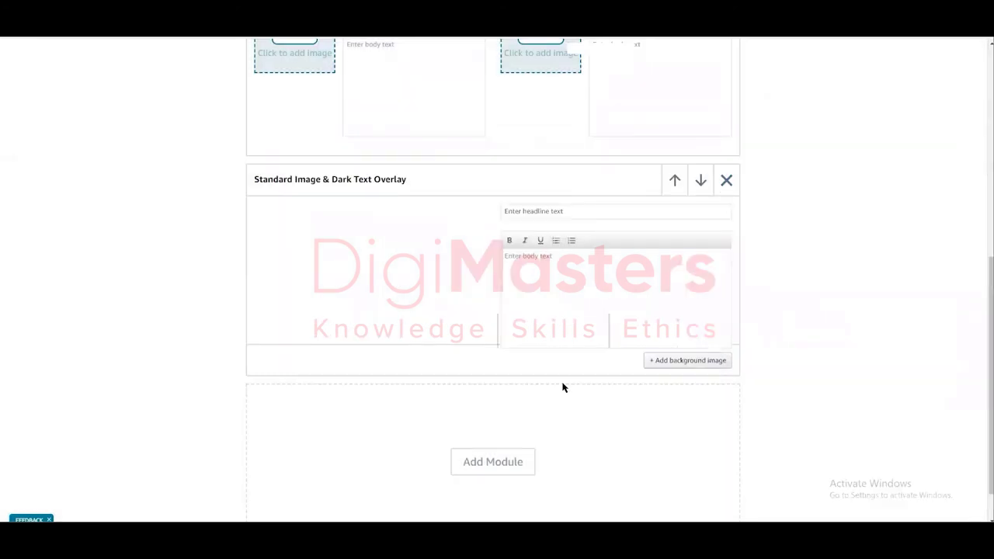
pyautogui.scroll(-1, 563, 388)
pyautogui.click(549, 233)
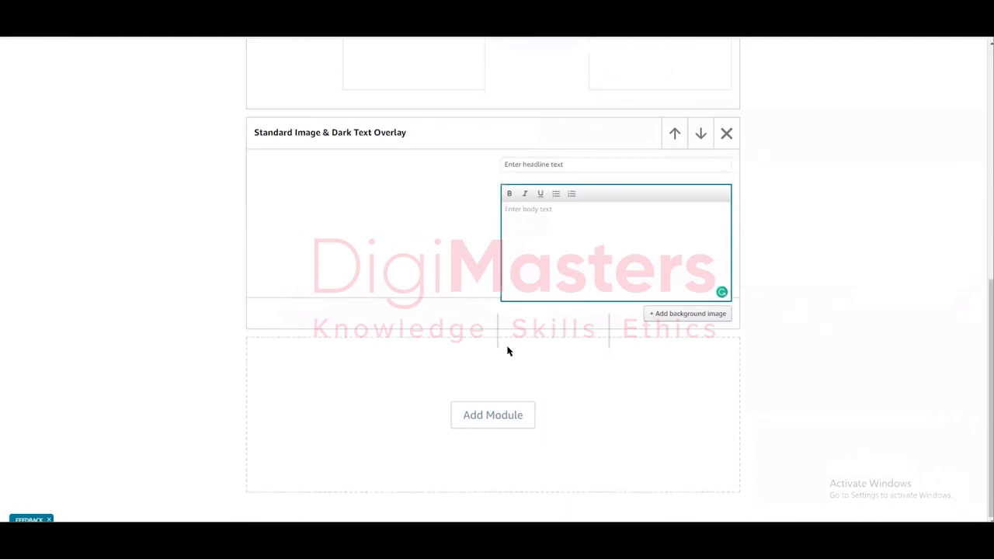
# Step: Add a Standard Single Image & Highlights module below the dark text overlay module and review its image slot and text fields
pyautogui.click(491, 420)
pyautogui.scroll(-3, 707, 280)
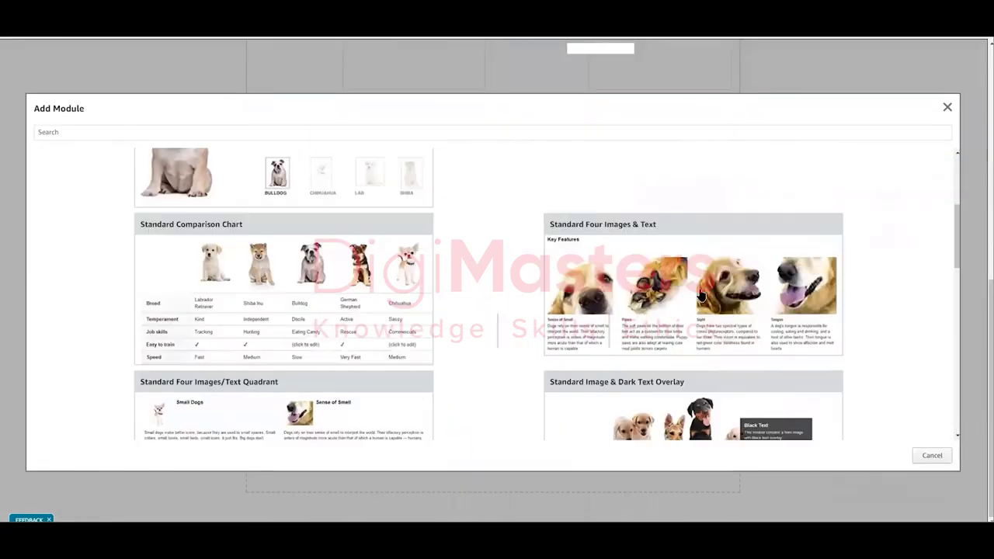
pyautogui.scroll(-2, 699, 295)
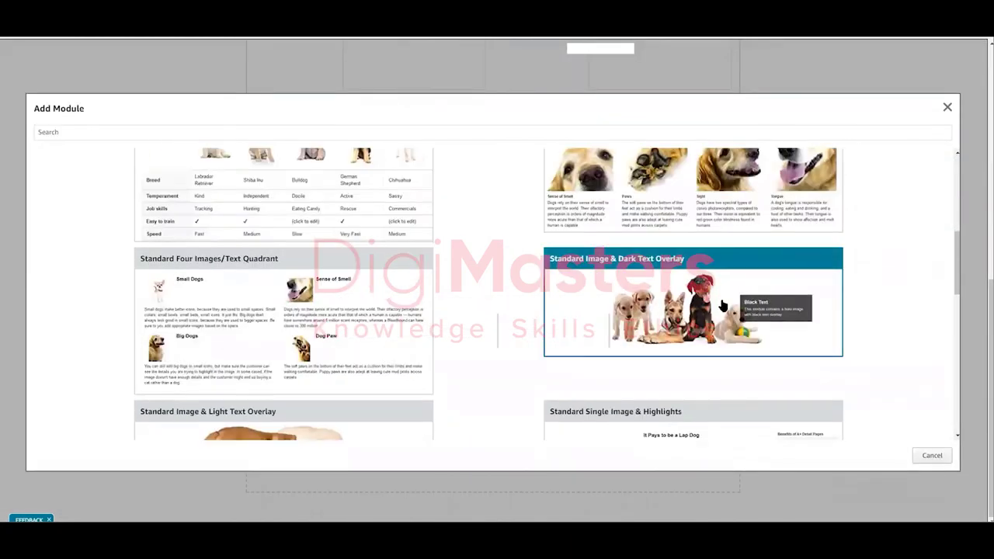
pyautogui.scroll(-3, 722, 304)
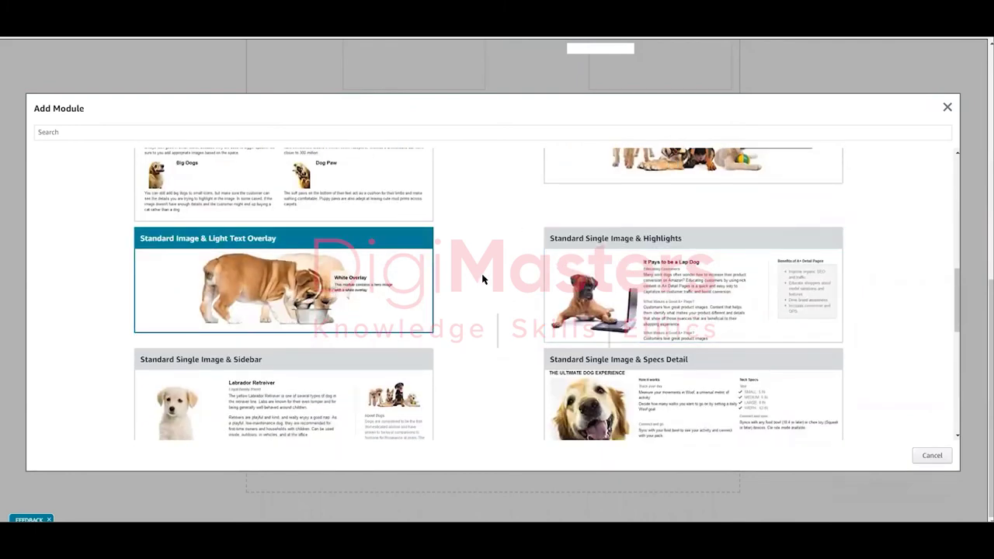
pyautogui.scroll(-1, 484, 272)
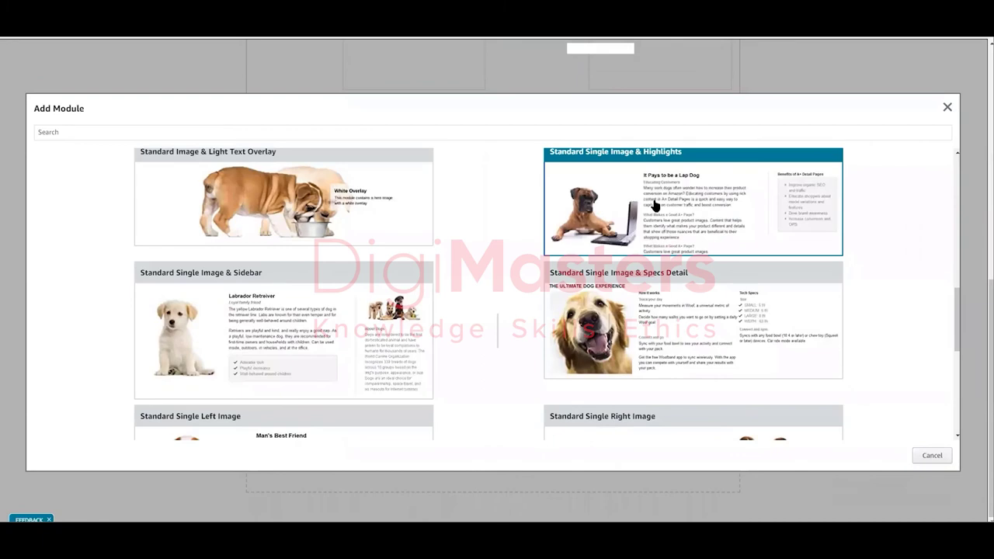
pyautogui.scroll(1, 655, 204)
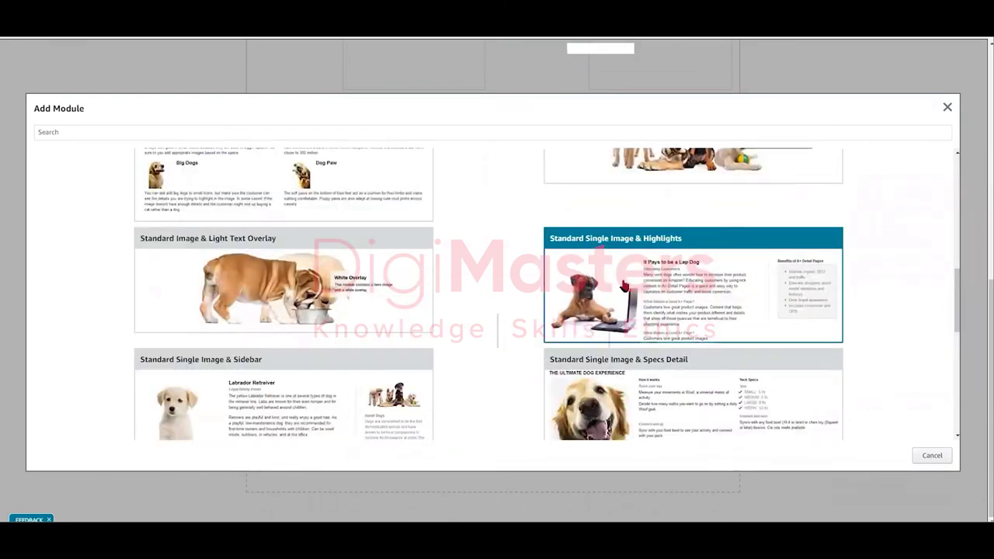
pyautogui.click(654, 310)
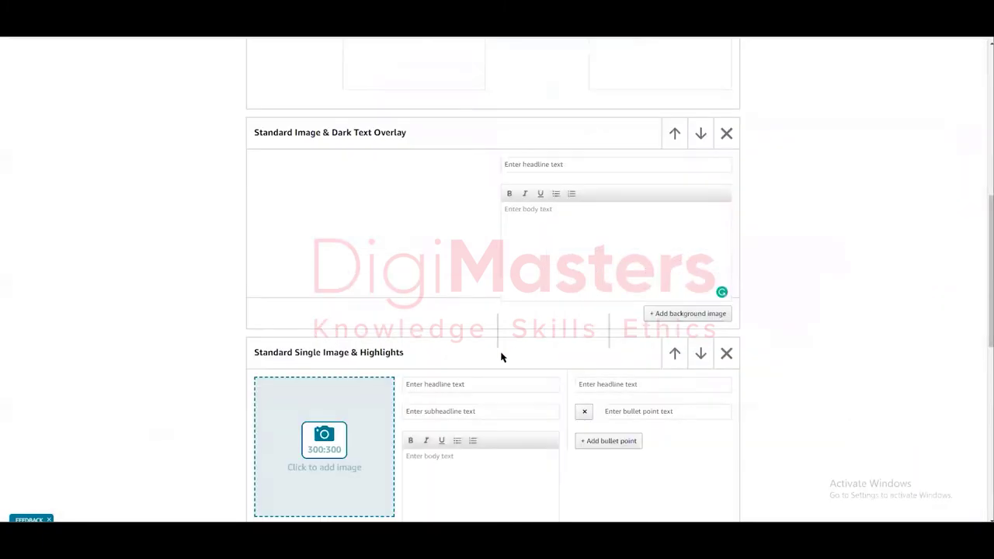
pyautogui.scroll(-2, 502, 355)
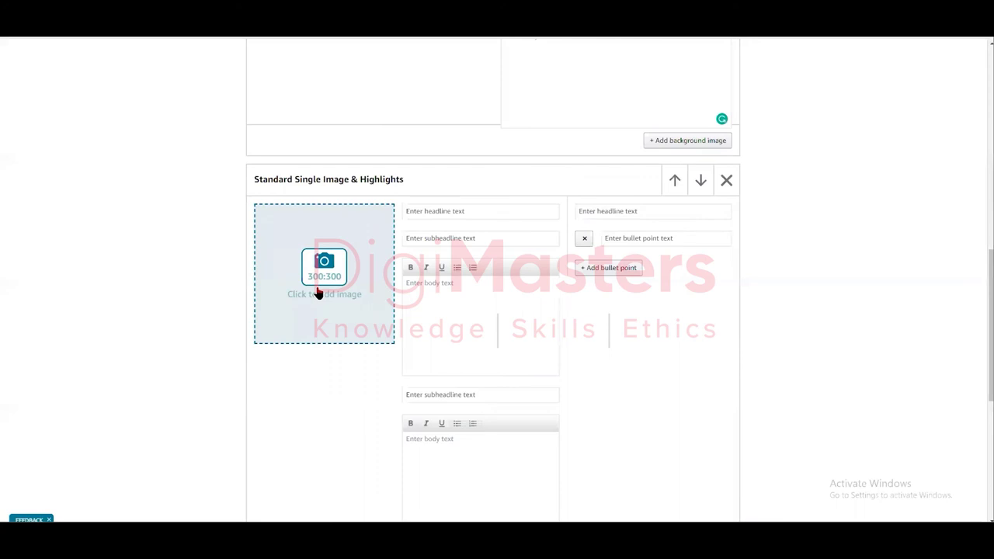
pyautogui.scroll(-5, 611, 357)
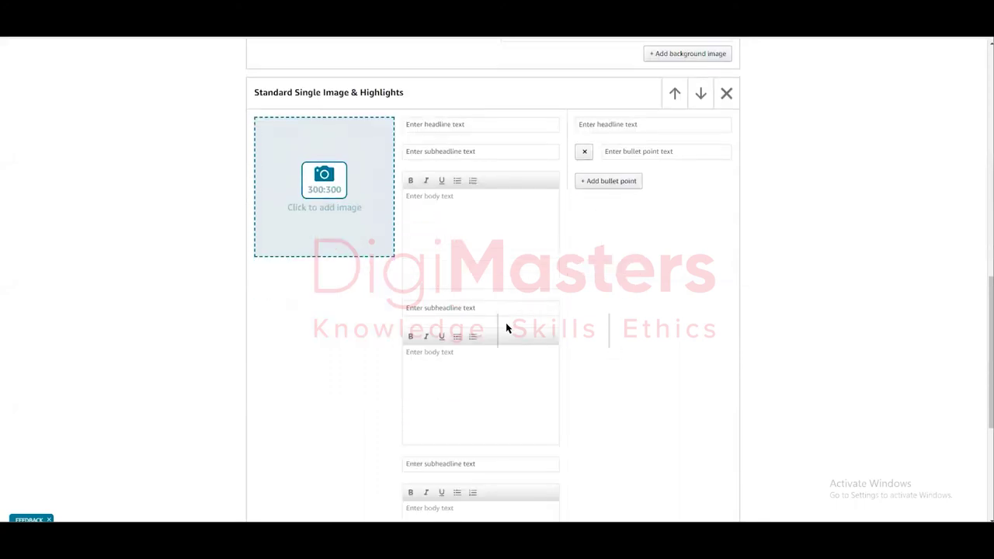
pyautogui.scroll(-1, 506, 329)
# Step: Add a Standard Single Image & Sidebar module below the Highlights module and review its image slots, text and bullet point fields
pyautogui.click(491, 414)
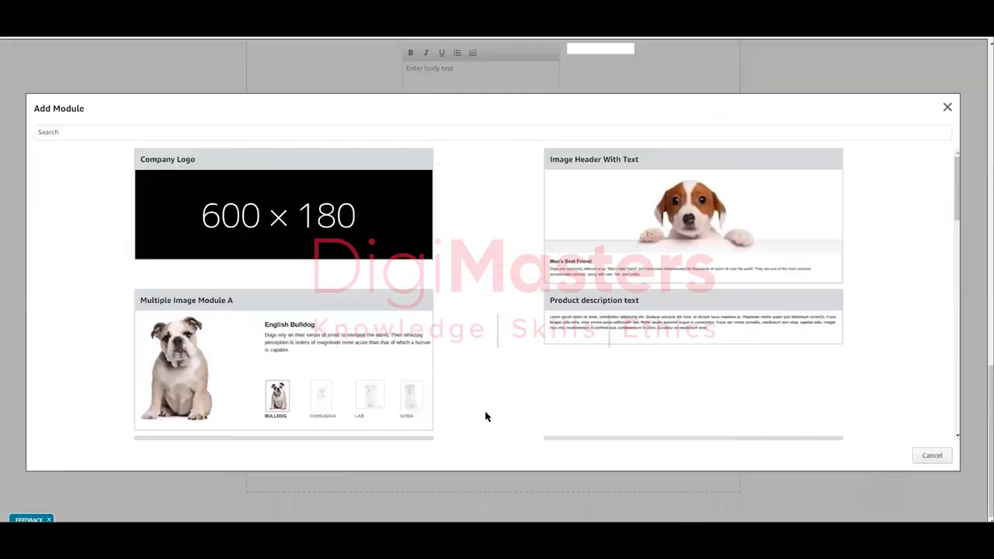
pyautogui.scroll(-3, 546, 281)
pyautogui.scroll(-5, 486, 288)
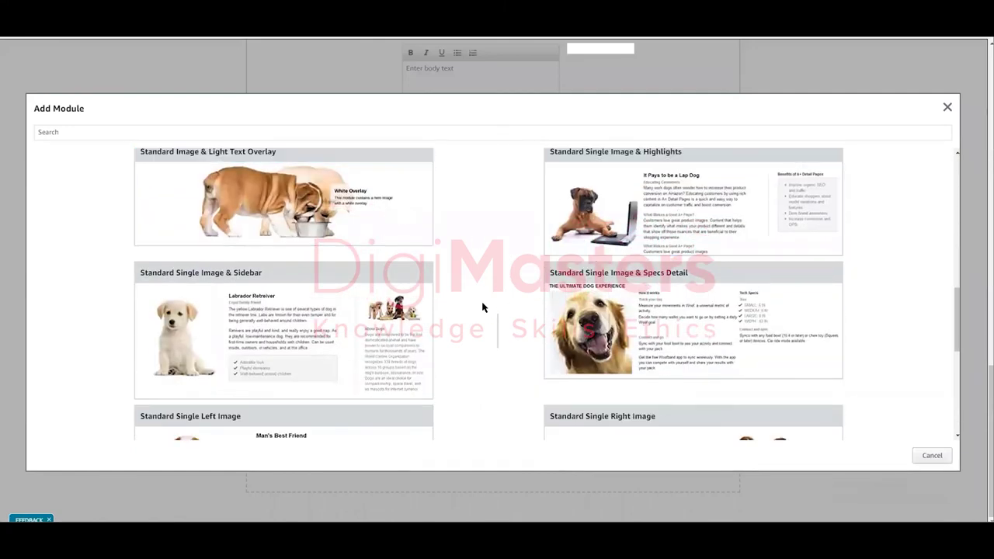
pyautogui.scroll(-1, 346, 253)
pyautogui.click(347, 252)
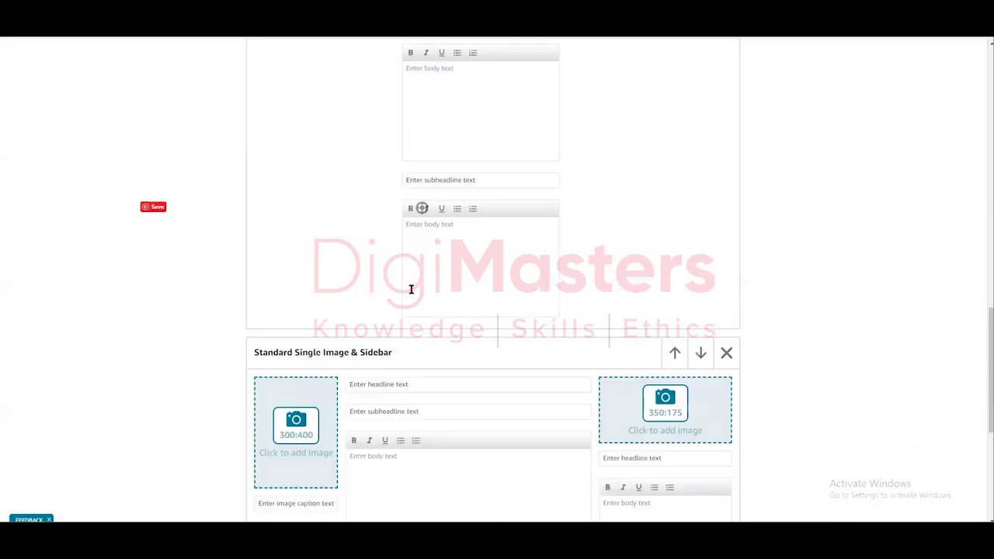
pyautogui.scroll(-2, 410, 289)
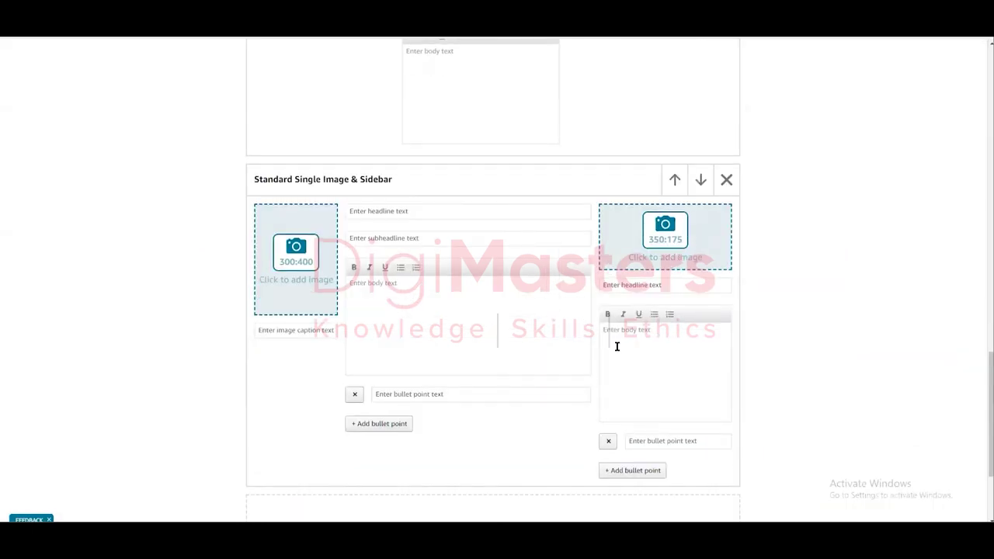
pyautogui.scroll(-2, 611, 330)
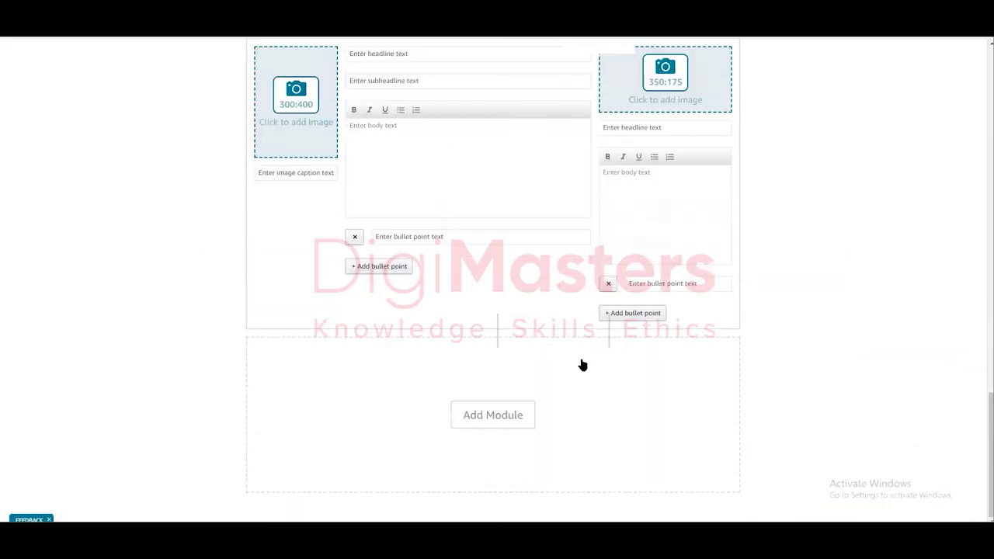
# Step: Add a Standard Single Image & Specs Detail module below the Sidebar module and review its headline, body and bullet point fields
pyautogui.click(487, 415)
pyautogui.scroll(-10, 488, 303)
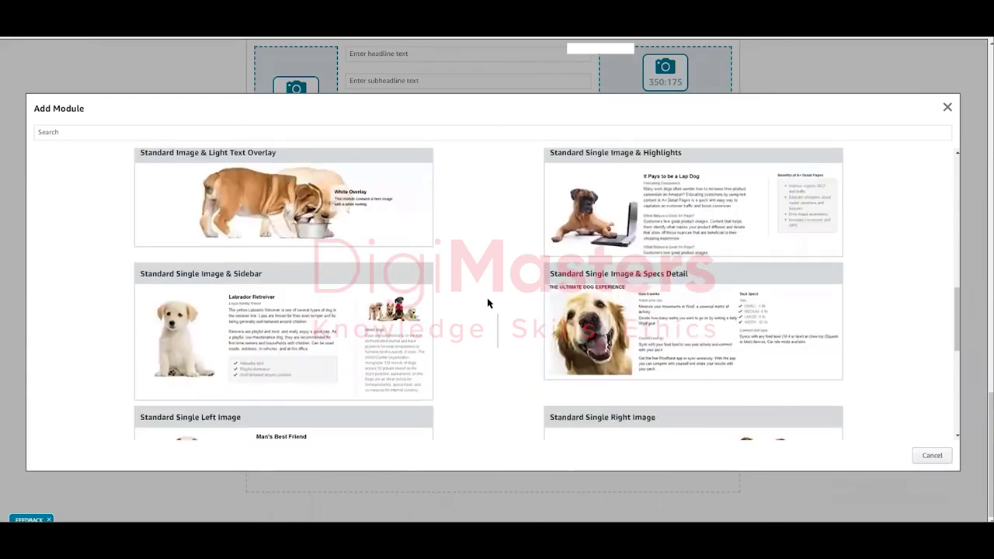
pyautogui.scroll(-2, 487, 304)
pyautogui.scroll(1, 357, 204)
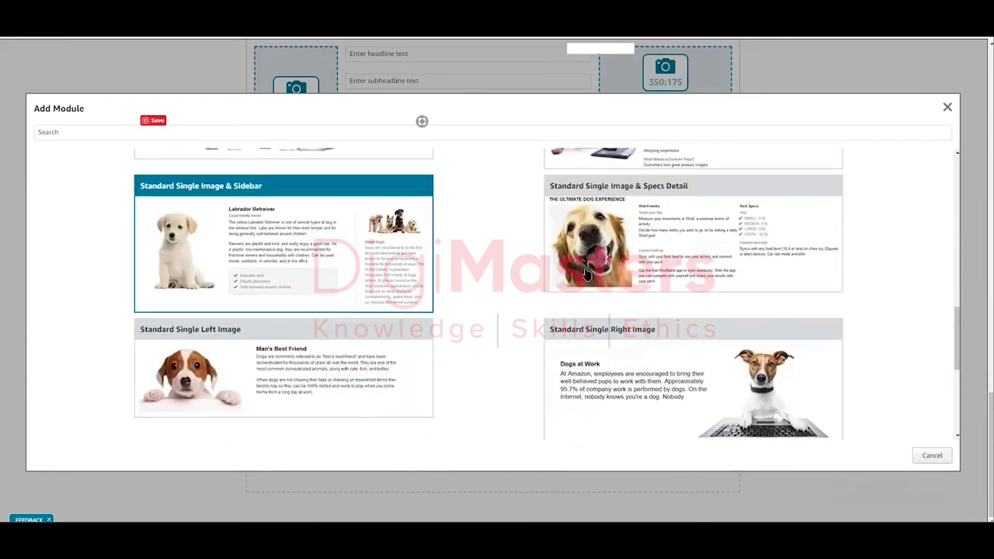
pyautogui.click(666, 250)
pyautogui.scroll(-2, 617, 318)
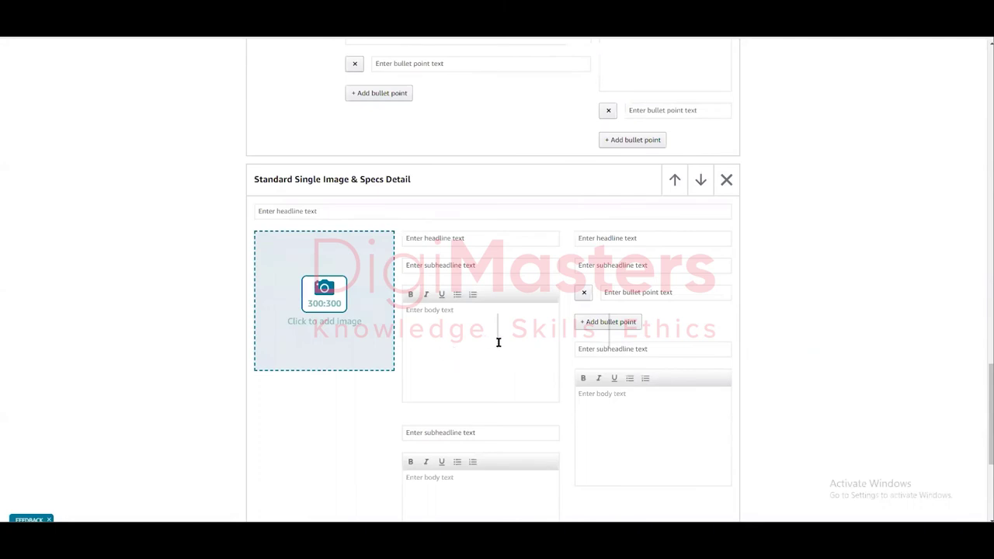
pyautogui.scroll(-1, 499, 342)
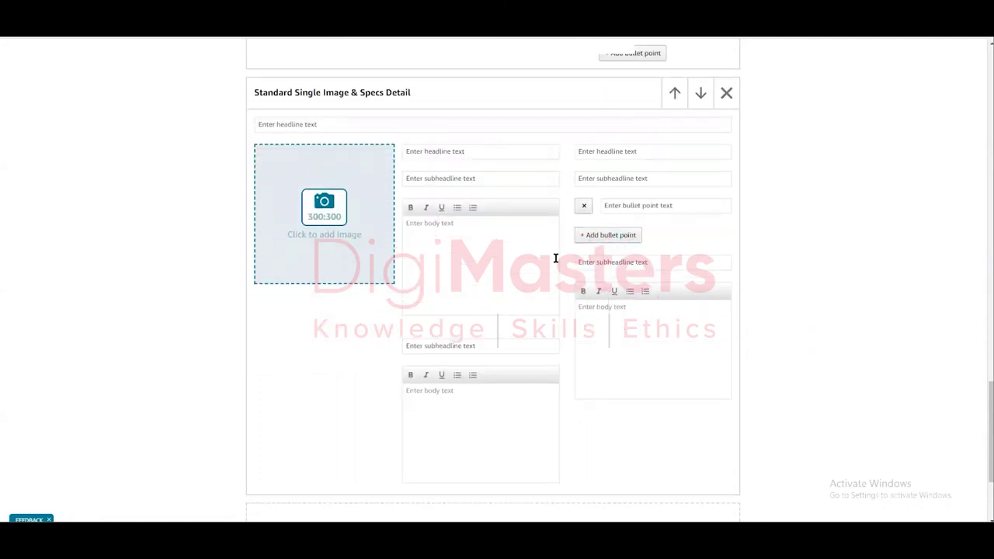
# Step: Add a Standard Single Left Image module below the Specs Detail module and review its image slot and text fields
pyautogui.scroll(-2, 641, 284)
pyautogui.click(487, 412)
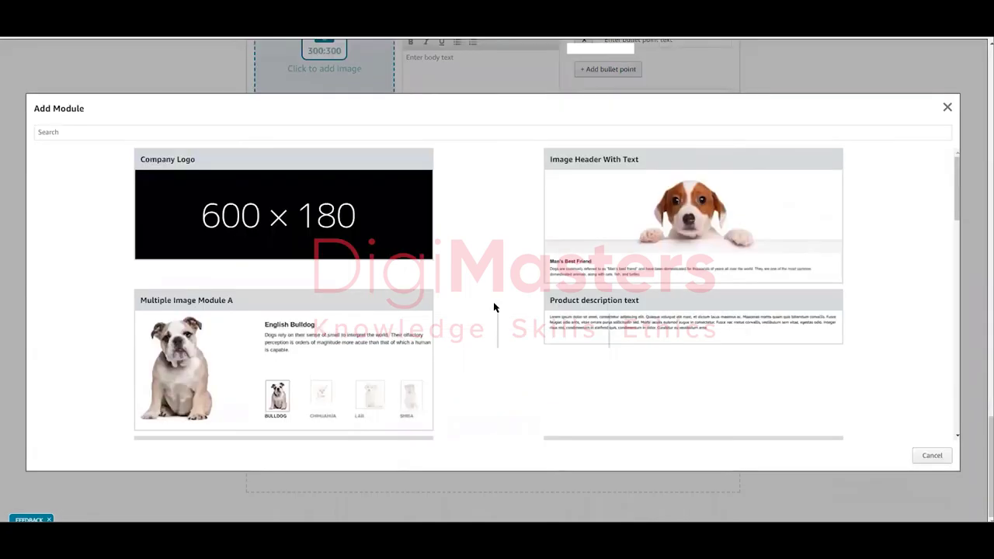
pyautogui.scroll(-5, 492, 306)
pyautogui.scroll(-5, 494, 308)
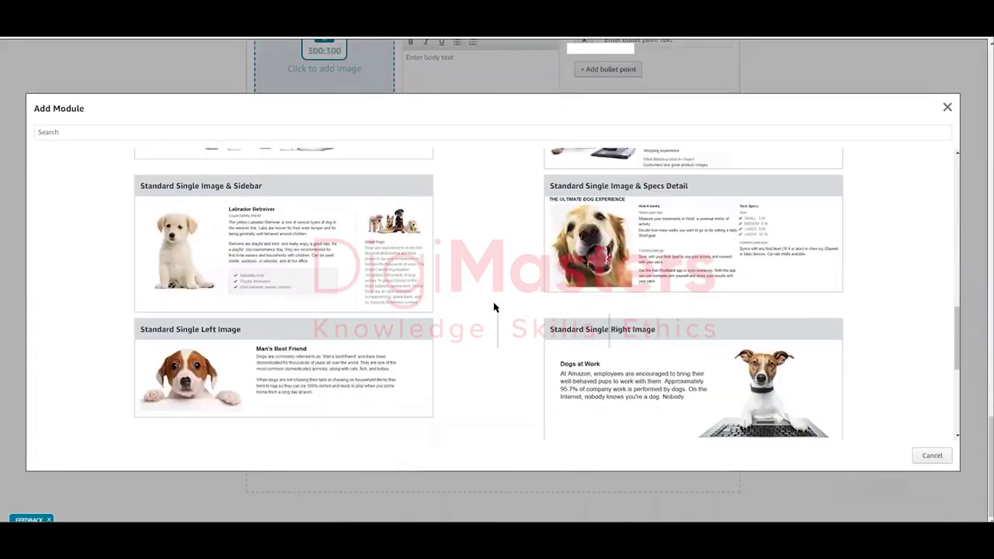
pyautogui.scroll(-1, 494, 308)
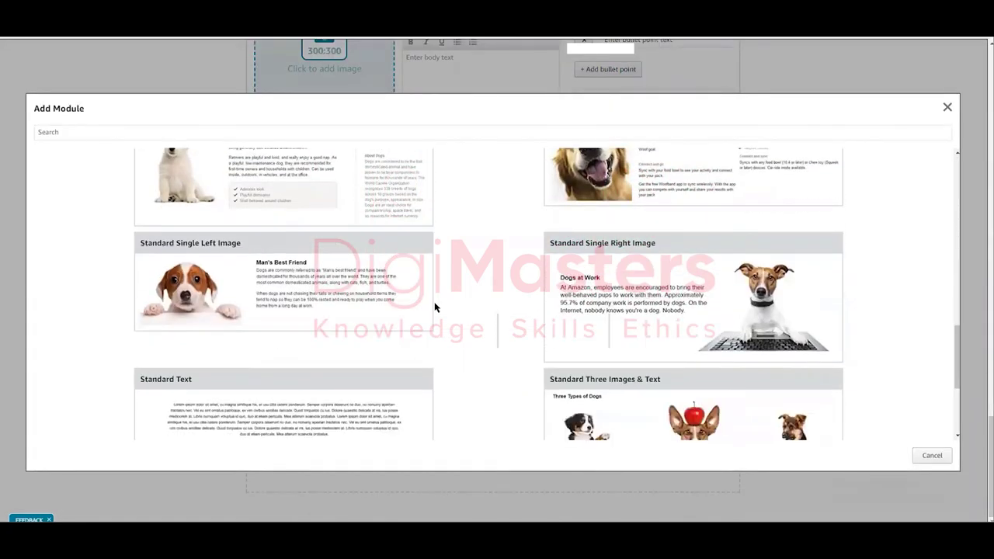
pyautogui.click(299, 298)
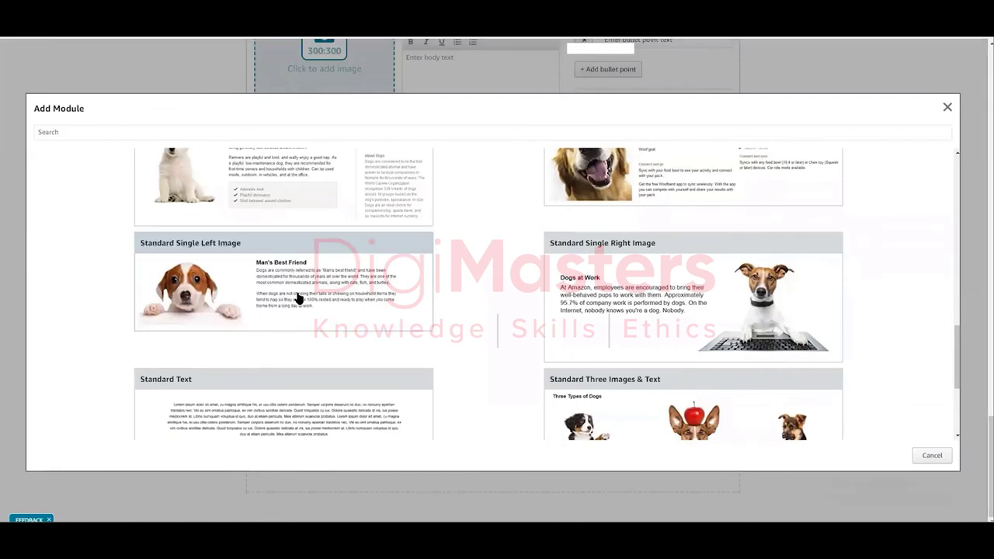
pyautogui.scroll(-3, 490, 336)
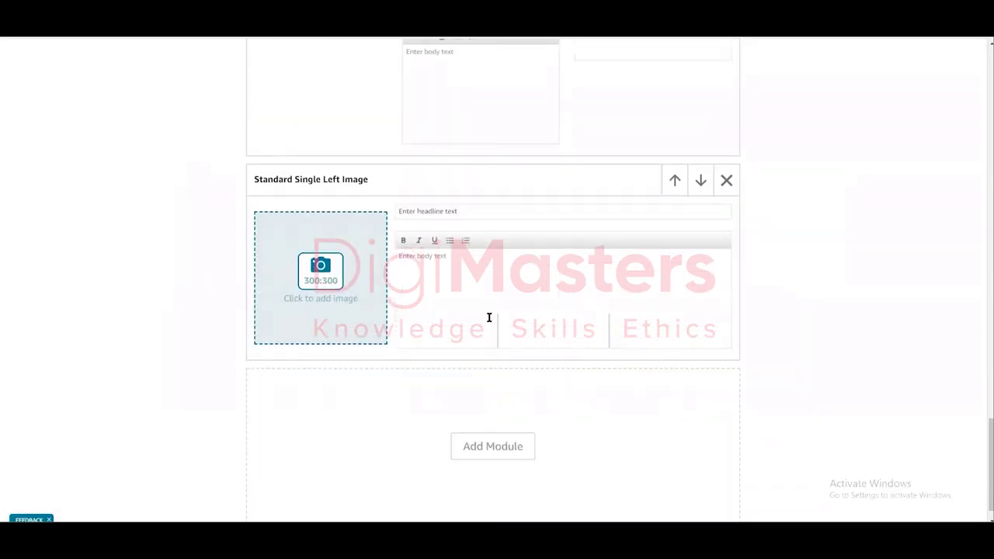
pyautogui.scroll(-1, 486, 308)
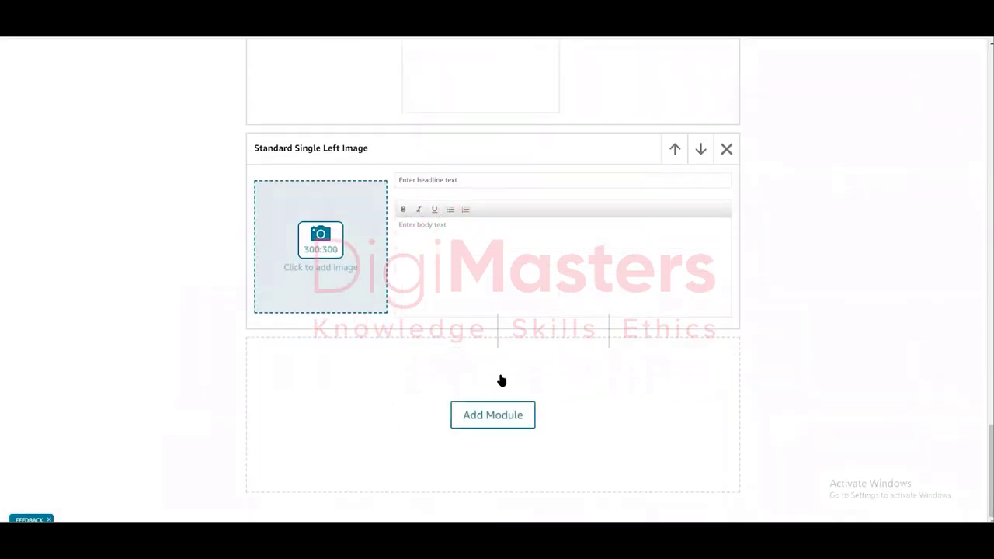
# Step: Add a Standard Single Right Image module below the Single Left Image module
pyautogui.click(492, 417)
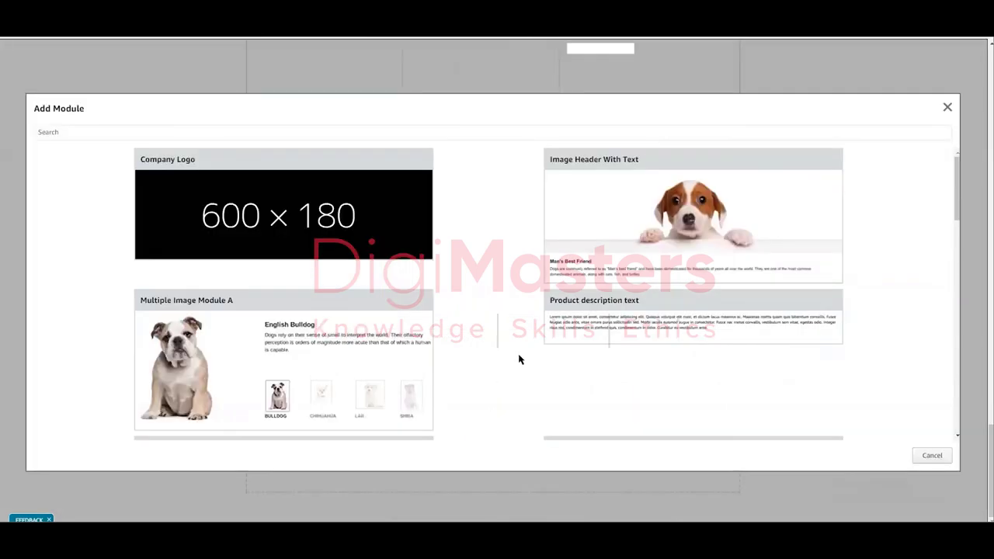
pyautogui.scroll(-10, 537, 339)
pyautogui.scroll(-3, 537, 338)
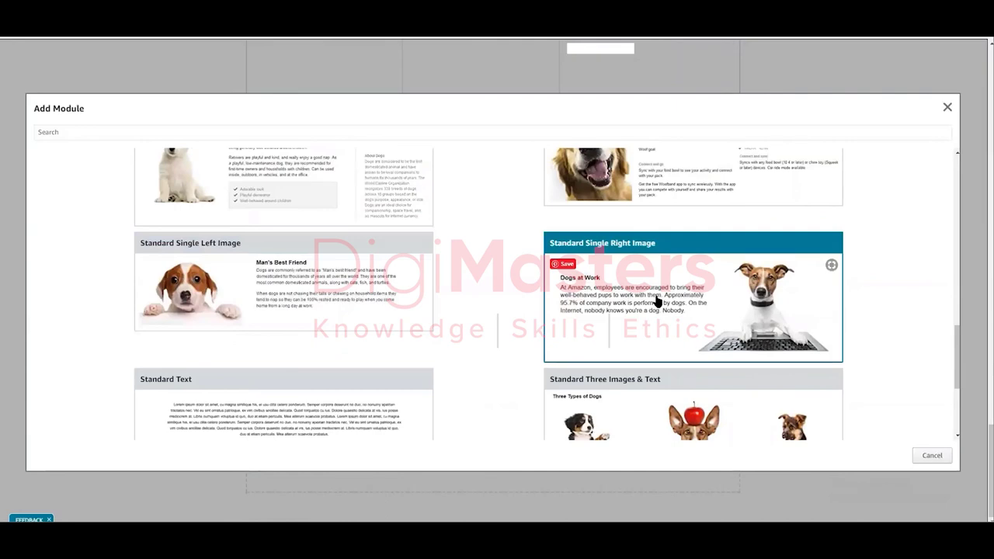
pyautogui.click(657, 301)
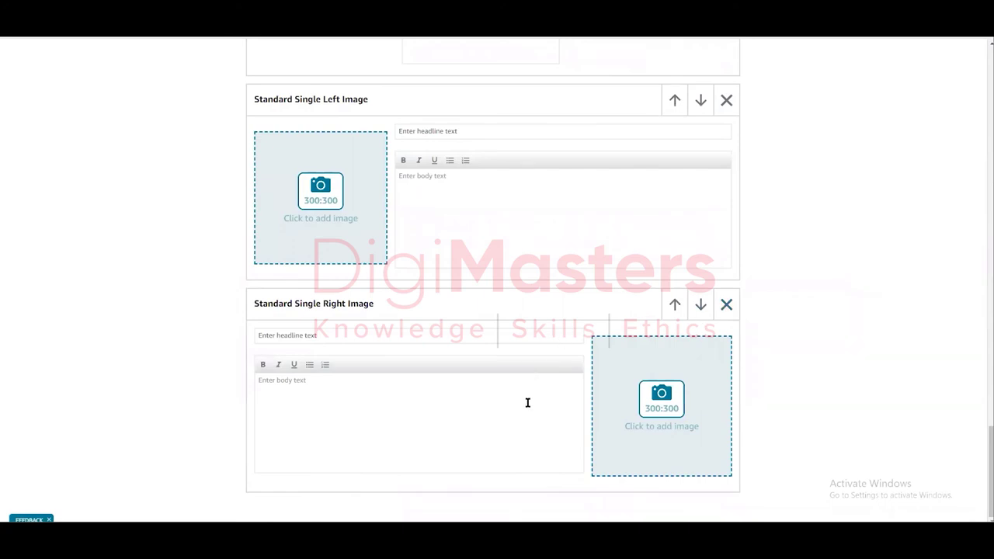
# Step: Remove the Standard Single Right Image and Standard Single Left Image modules from the draft
pyautogui.click(727, 306)
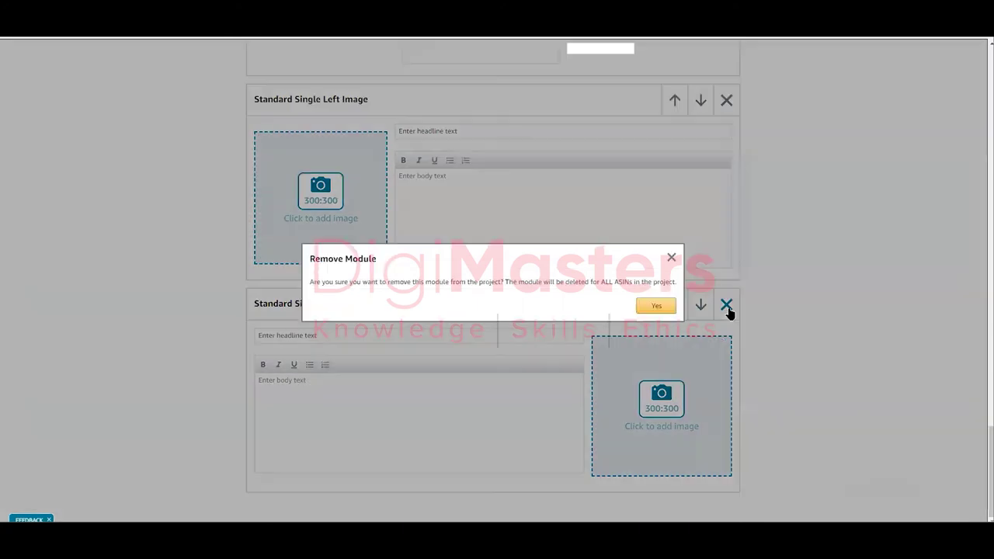
pyautogui.click(657, 305)
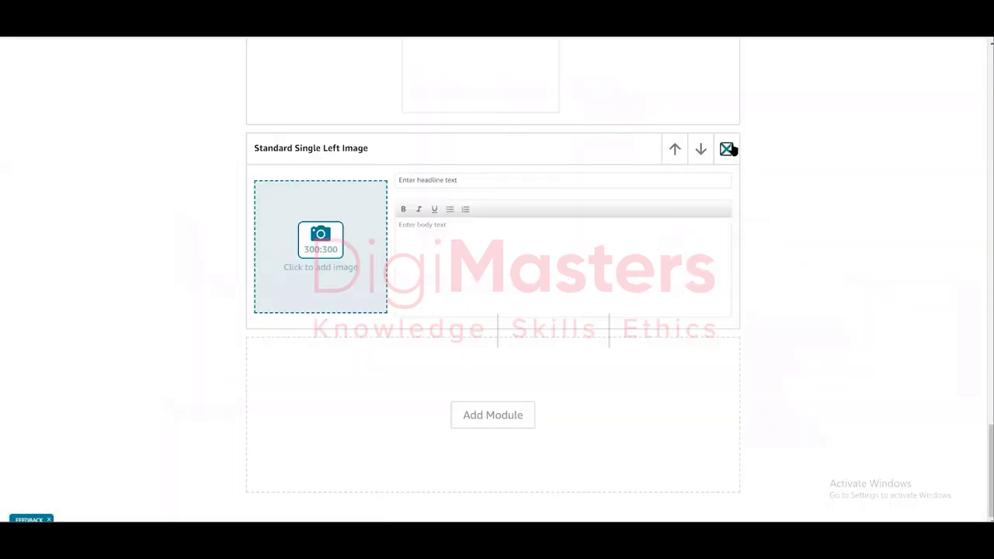
pyautogui.click(727, 148)
pyautogui.click(646, 314)
# Step: Remove the Single Image & Specs Detail, Single Image & Sidebar and Single Image & Highlights modules from the draft
pyautogui.scroll(2, 695, 315)
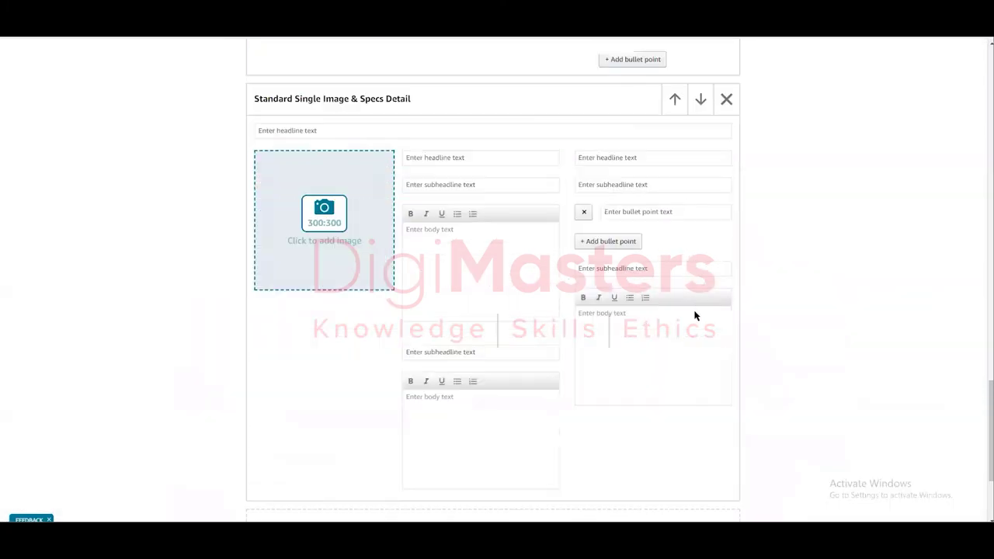
pyautogui.click(725, 100)
pyautogui.click(656, 305)
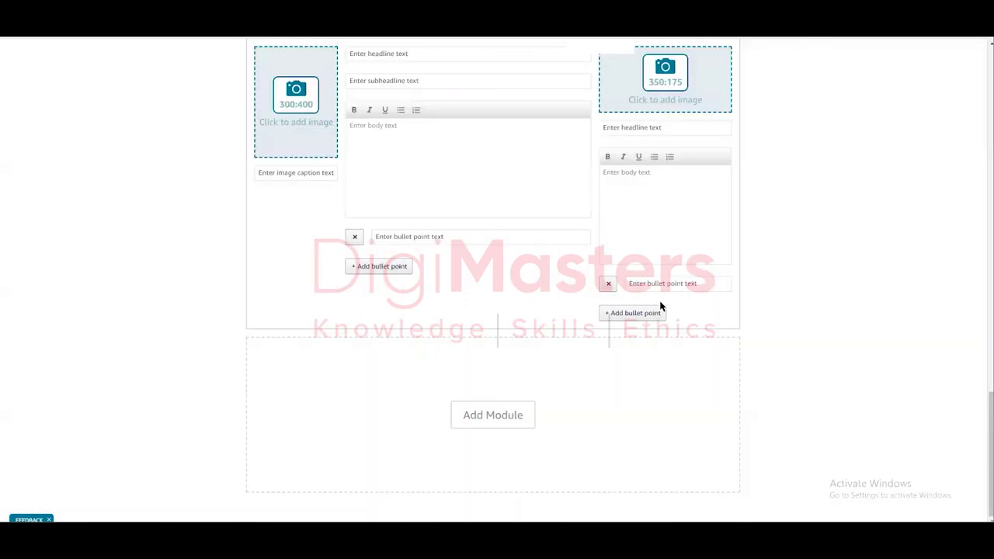
pyautogui.click(726, 369)
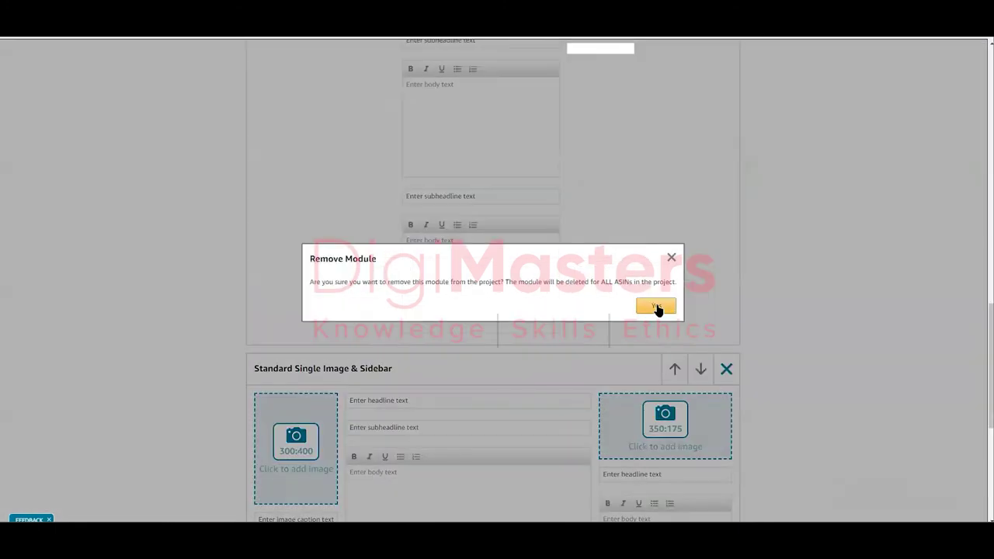
pyautogui.click(657, 309)
pyautogui.scroll(2, 690, 307)
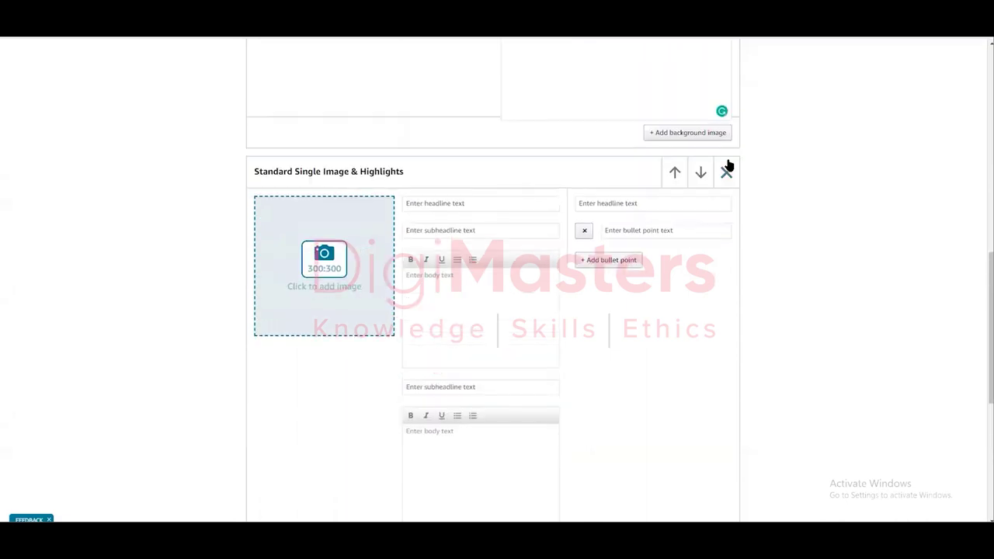
pyautogui.click(727, 171)
pyautogui.click(649, 310)
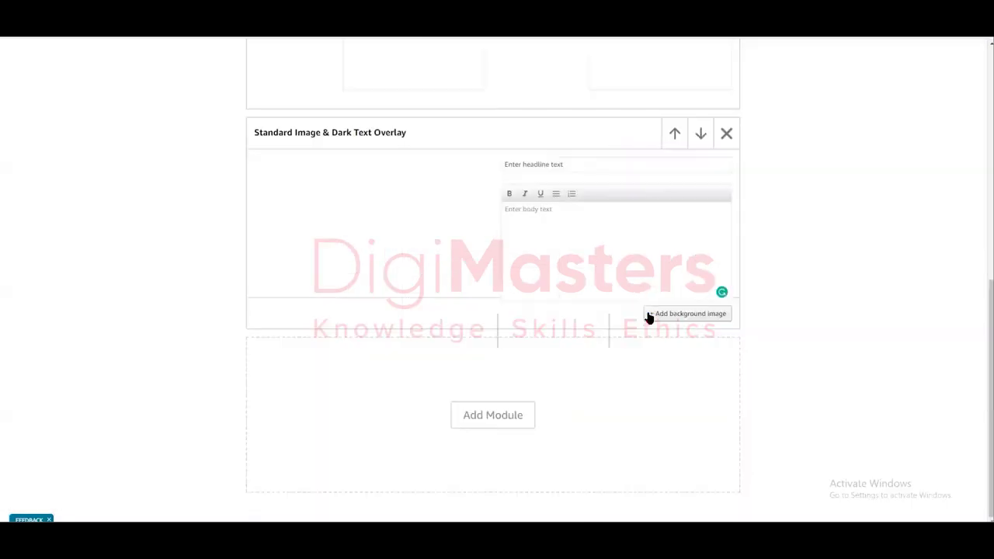
# Step: Remove the Standard Four Images/Text Quadrant module above the dark text overlay module
pyautogui.scroll(4, 647, 314)
pyautogui.click(727, 109)
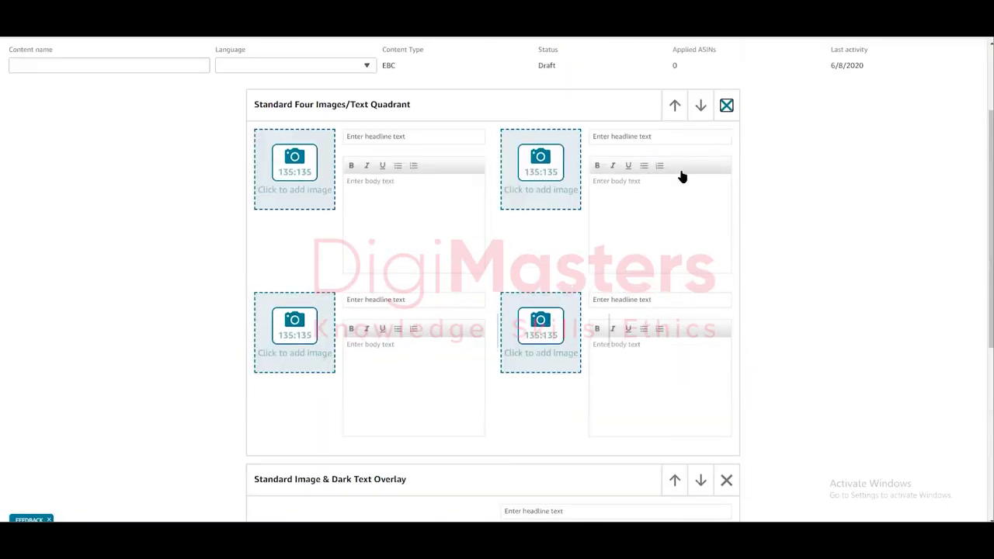
pyautogui.click(650, 304)
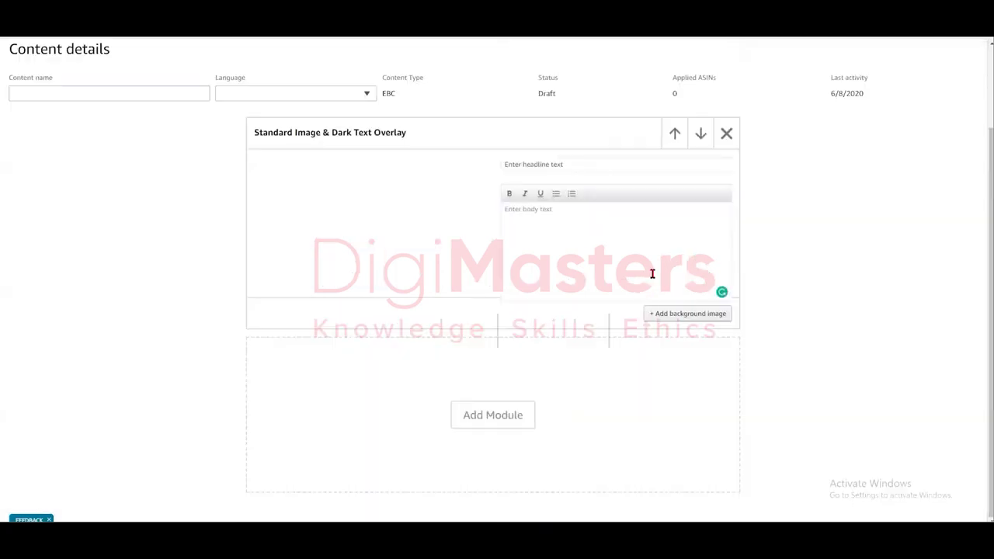
# Step: Remove the Standard Image & Dark Text Overlay module from the draft
pyautogui.click(726, 132)
pyautogui.click(649, 311)
# Step: Add a Standard Three Images & Text module to the draft, review its layout and remove it again
pyautogui.click(494, 237)
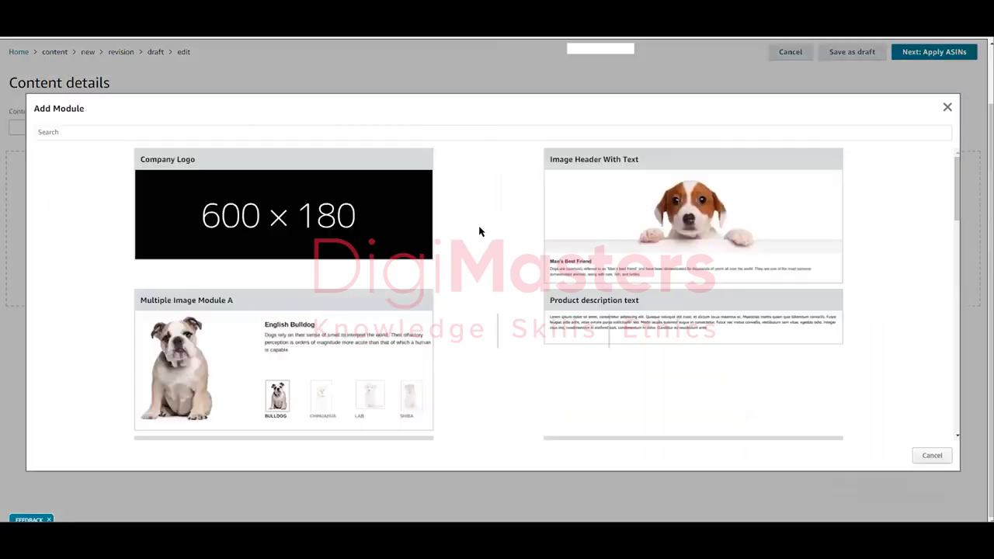
pyautogui.scroll(-5, 487, 283)
pyautogui.scroll(-5, 488, 287)
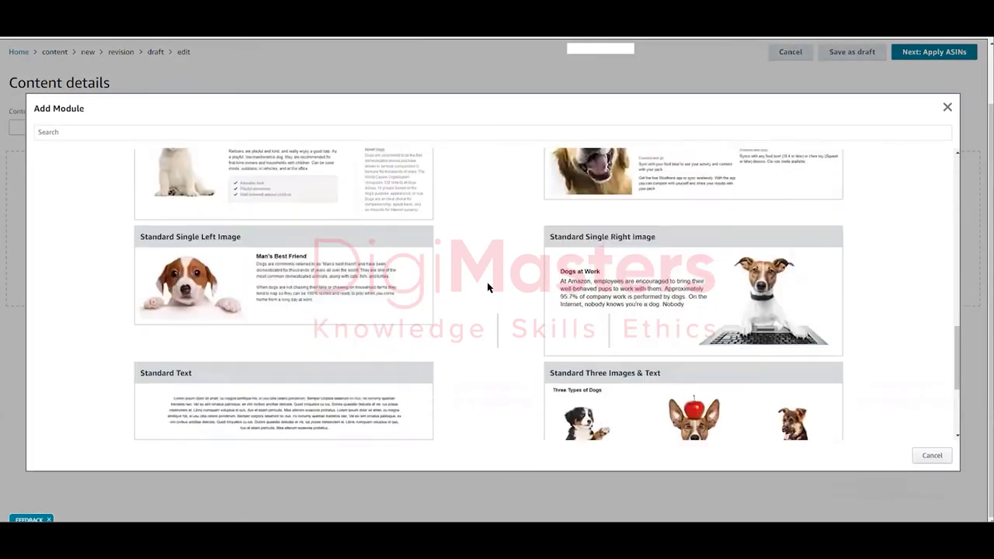
pyautogui.scroll(2, 487, 282)
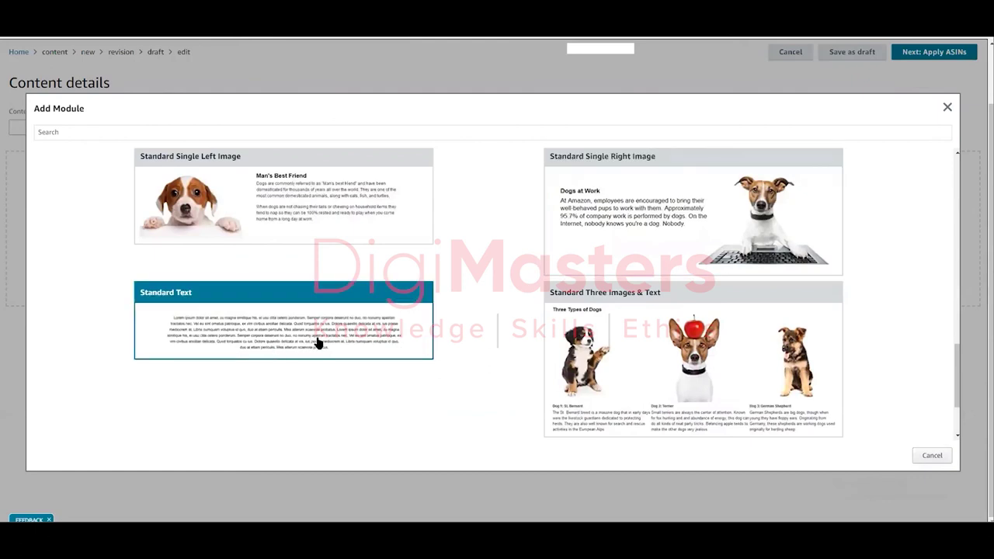
pyautogui.scroll(-1, 632, 306)
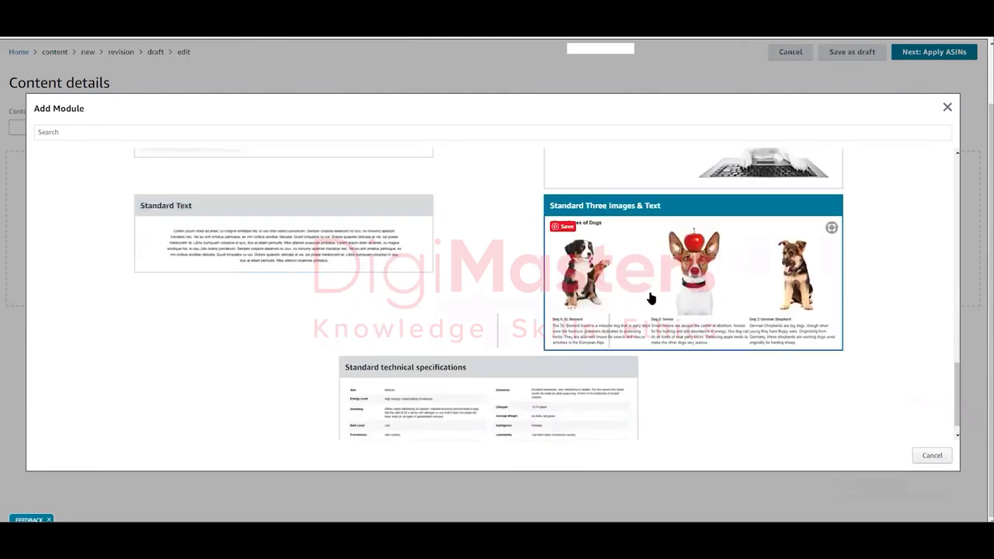
pyautogui.click(651, 299)
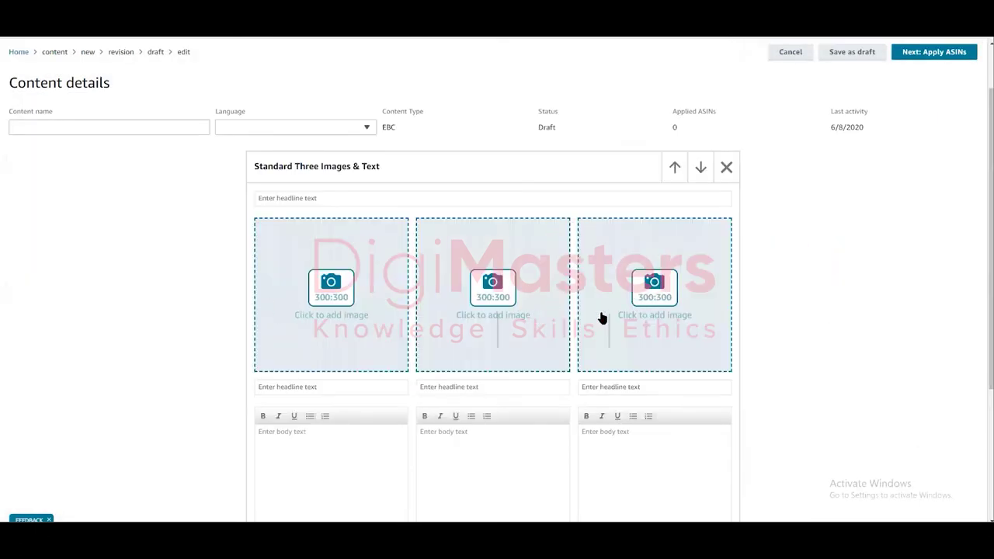
pyautogui.scroll(-1, 759, 317)
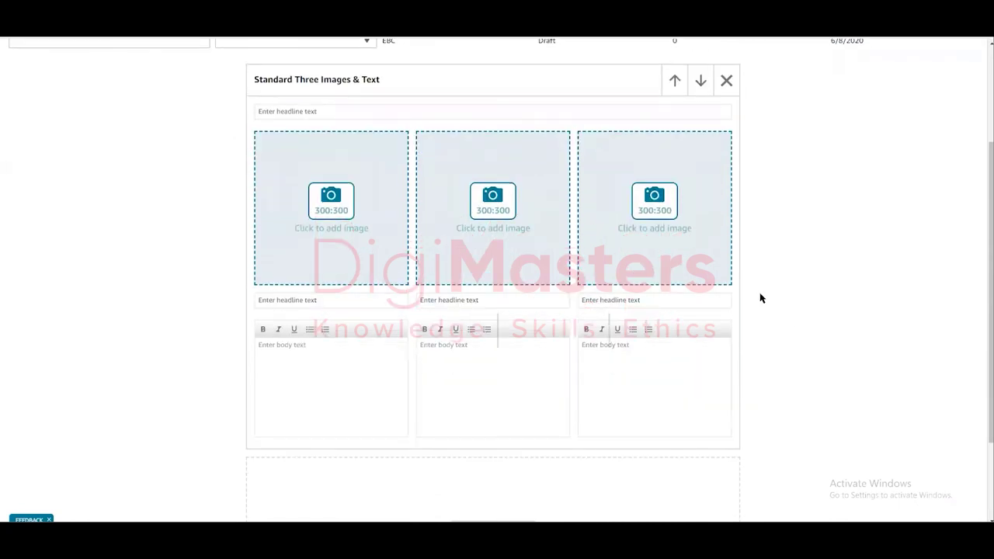
pyautogui.click(726, 82)
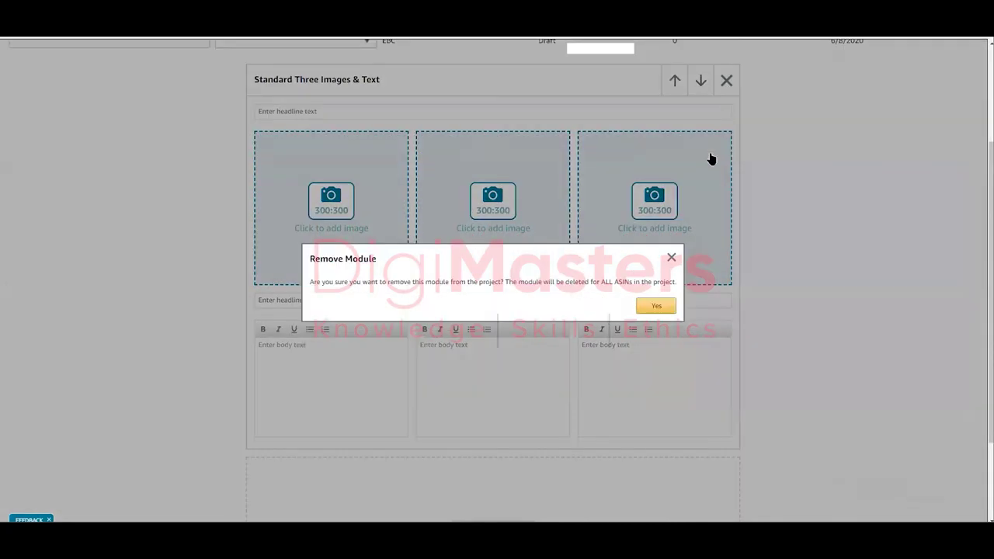
pyautogui.click(655, 307)
# Step: Add a Standard technical specifications module to the draft, review its fields and remove it again
pyautogui.click(493, 229)
pyautogui.scroll(-10, 544, 311)
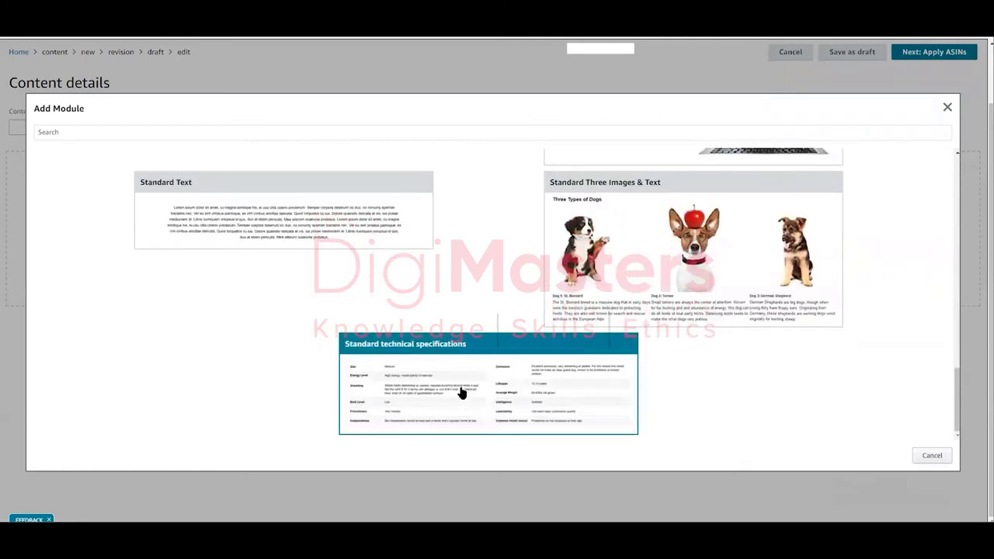
pyautogui.click(461, 393)
pyautogui.scroll(-2, 602, 349)
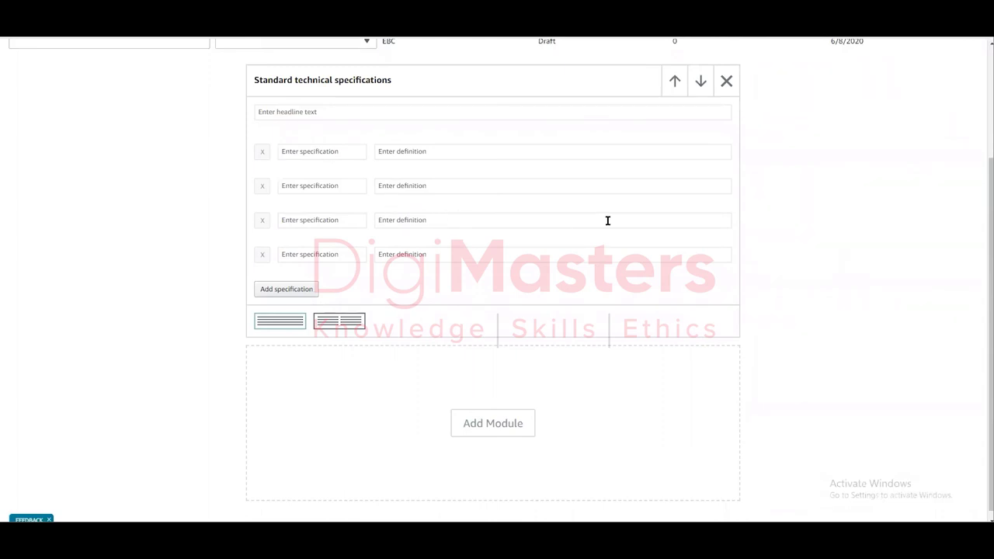
pyautogui.scroll(2, 607, 221)
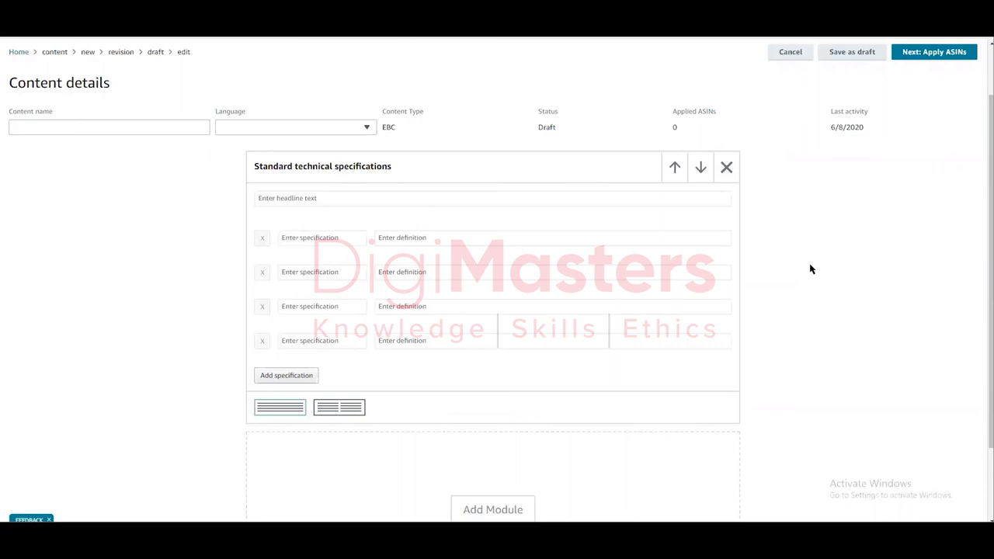
pyautogui.click(726, 168)
pyautogui.click(655, 307)
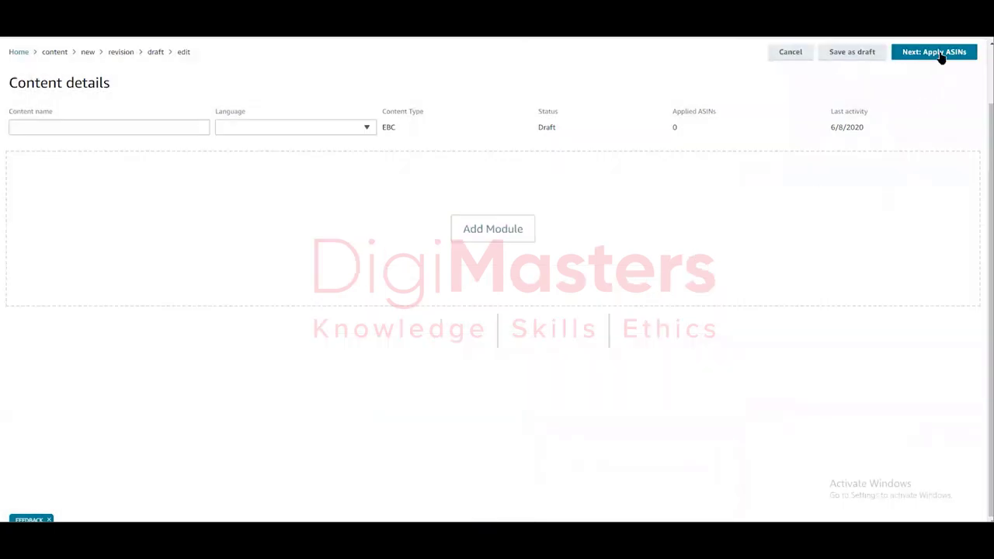
# Step: Set the content language to UK English and name the content "DigiMasters Product A+"
pyautogui.scroll(1, 907, 100)
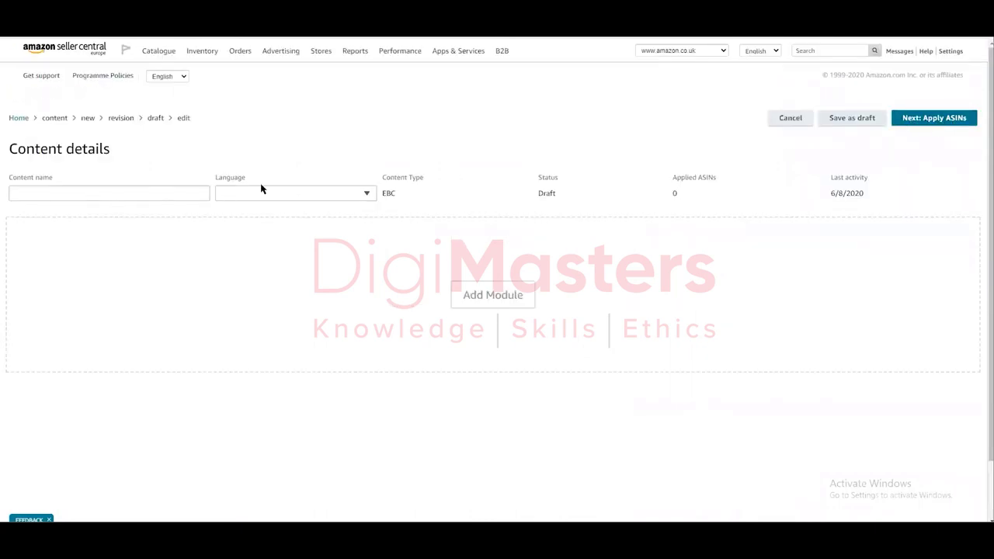
pyautogui.click(288, 193)
pyautogui.click(248, 209)
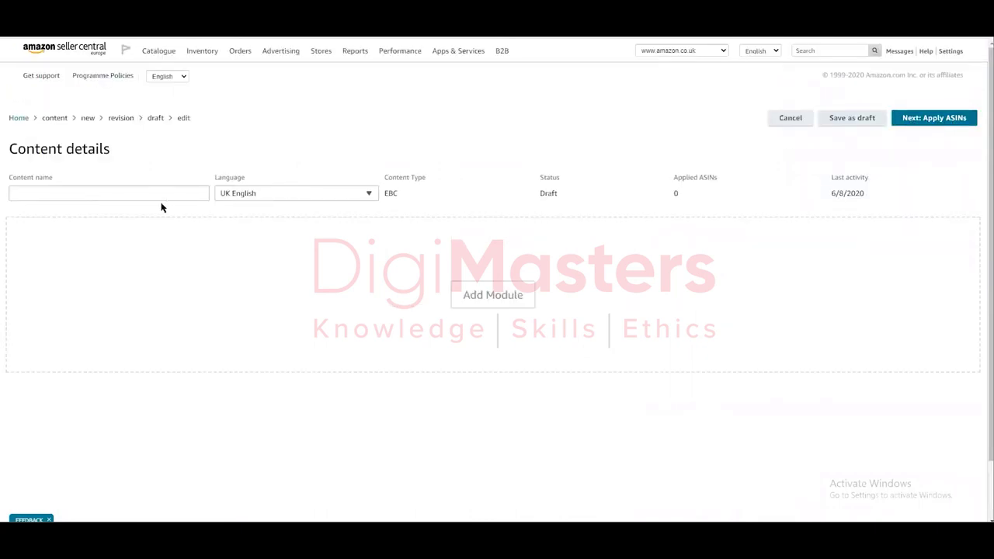
pyautogui.click(88, 199)
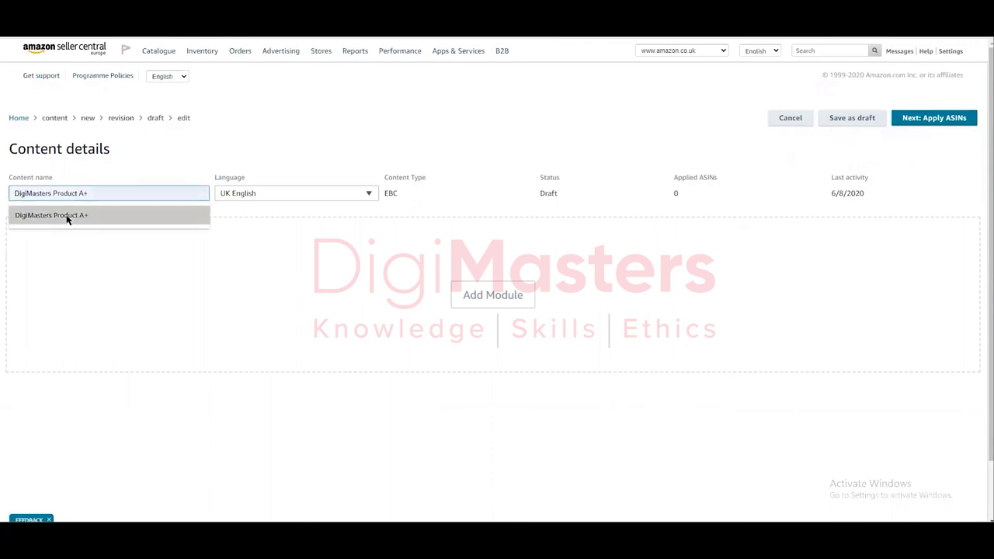
pyautogui.click(66, 216)
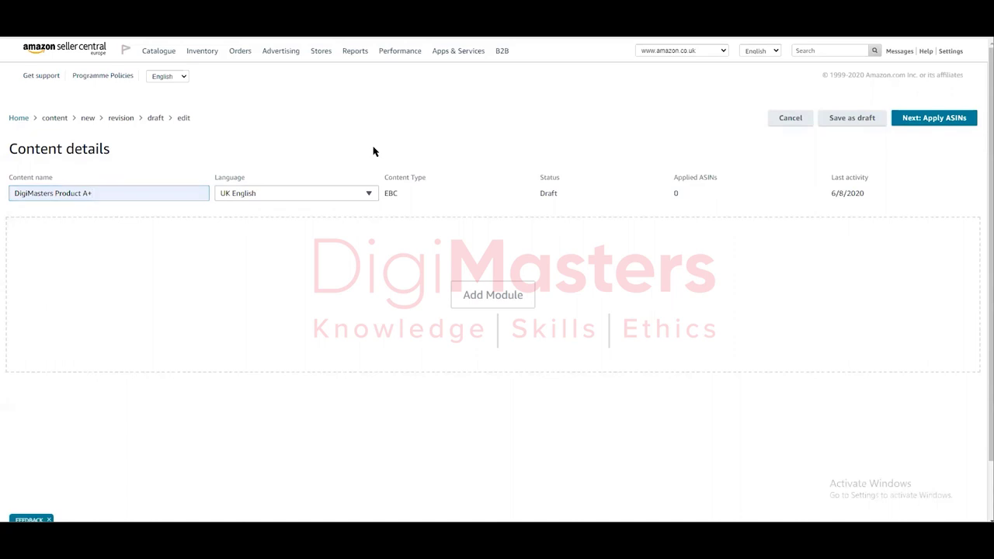